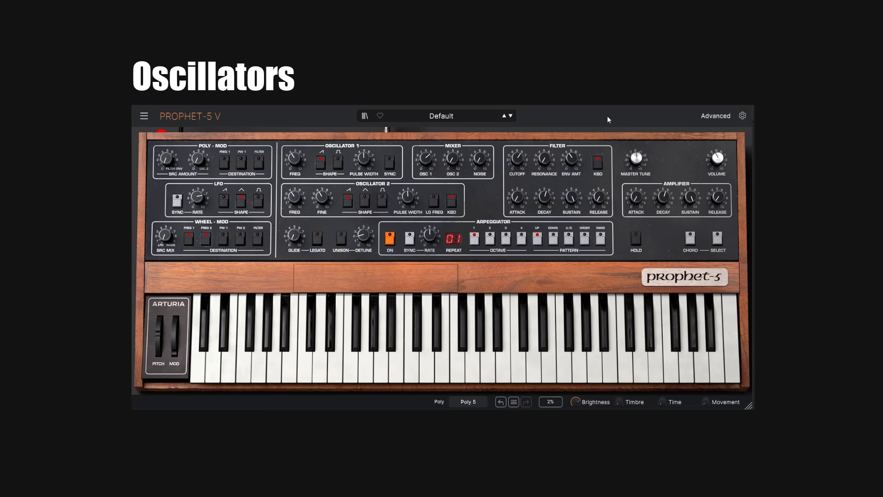
# Browse the preset categories Lead, Pad and Template, and close the preset list with Default kept.
pyautogui.click(459, 116)
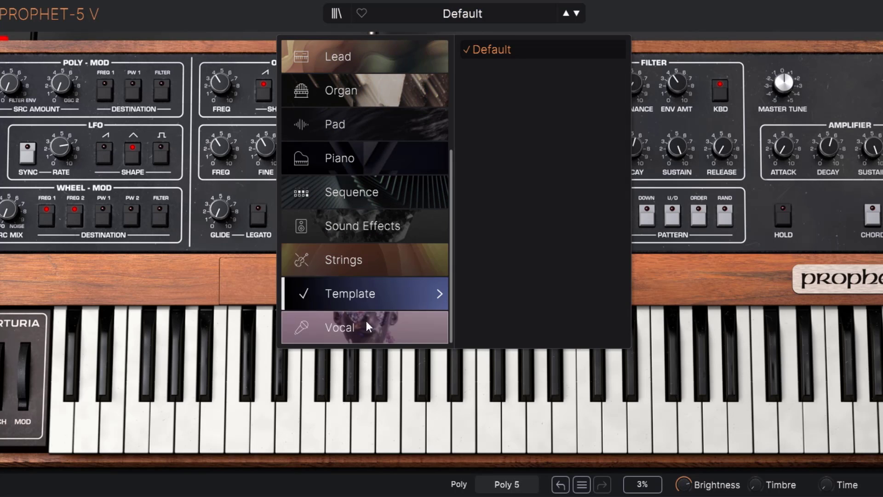
pyautogui.click(391, 61)
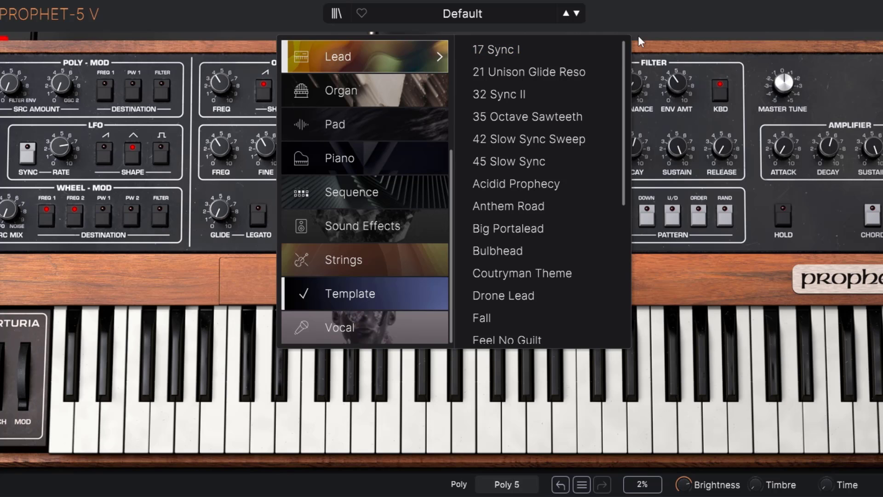
pyautogui.click(350, 124)
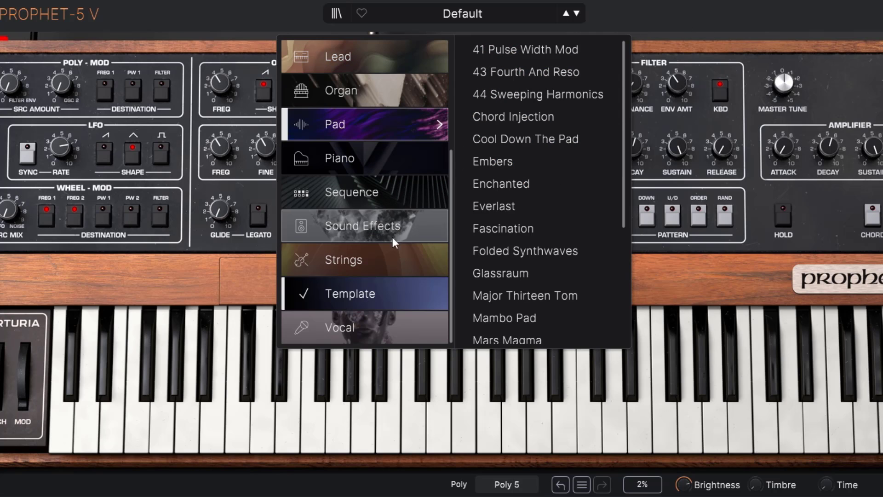
pyautogui.click(381, 299)
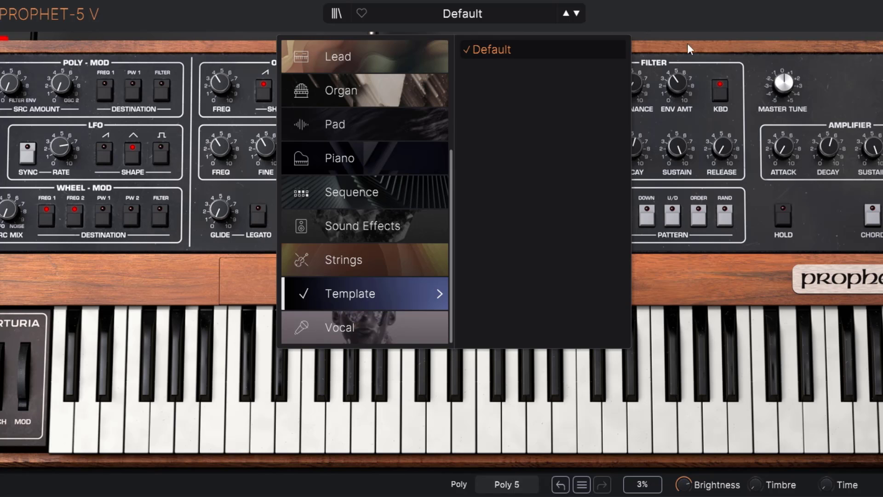
pyautogui.click(814, 95)
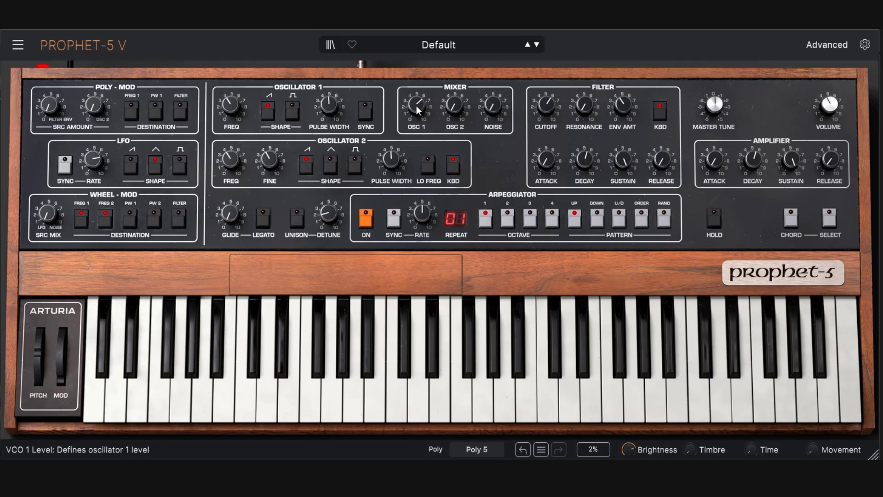
# Try out the mixer levels of oscillator 1, oscillator 2 and noise, finishing by turning oscillator 1 up.
pyautogui.moveTo(416, 106); pyautogui.dragTo(417, 147)
pyautogui.moveTo(416, 105); pyautogui.dragTo(417, 69)
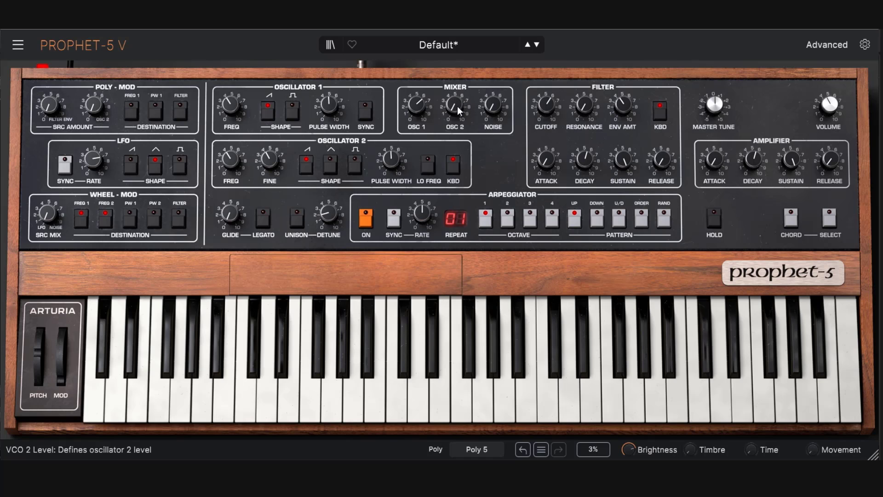
pyautogui.moveTo(456, 106); pyautogui.dragTo(456, 95)
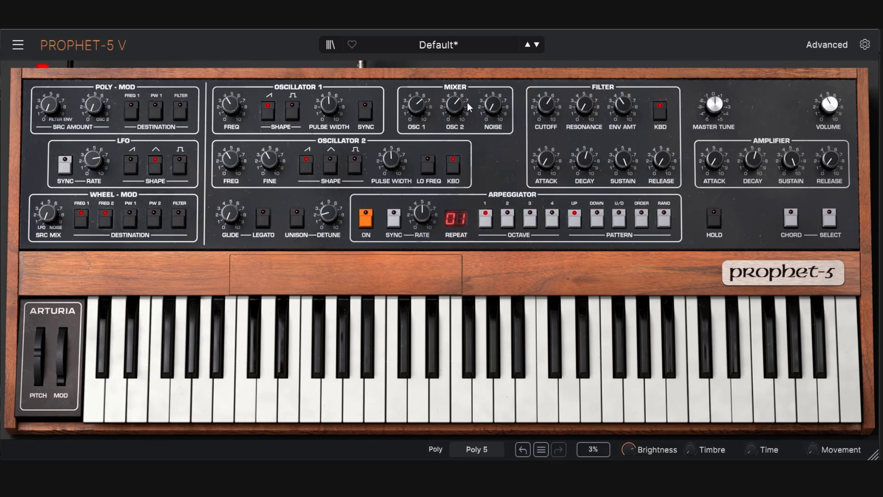
pyautogui.moveTo(454, 106); pyautogui.dragTo(455, 153)
pyautogui.moveTo(416, 102); pyautogui.dragTo(417, 150)
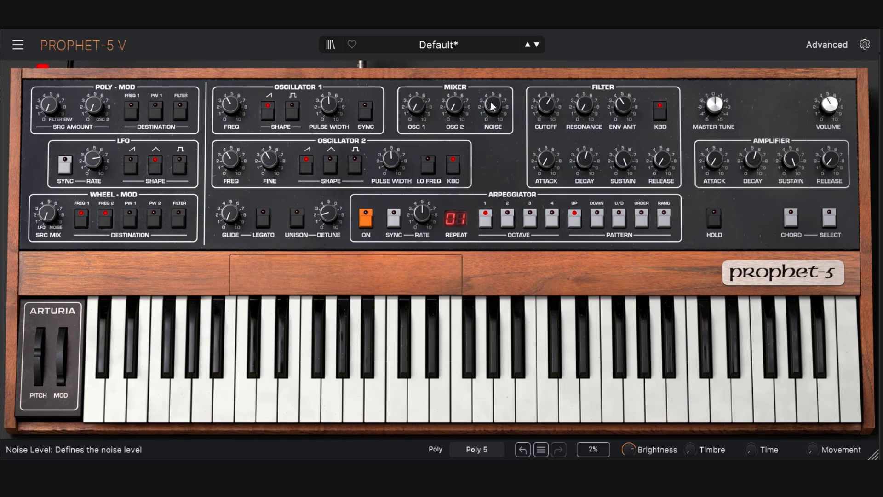
pyautogui.moveTo(491, 103); pyautogui.dragTo(492, 57)
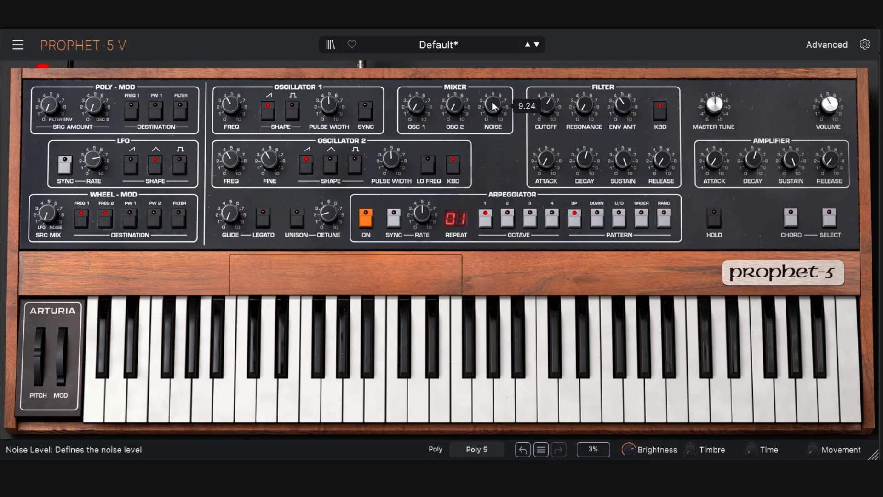
pyautogui.moveTo(416, 105); pyautogui.dragTo(416, 72)
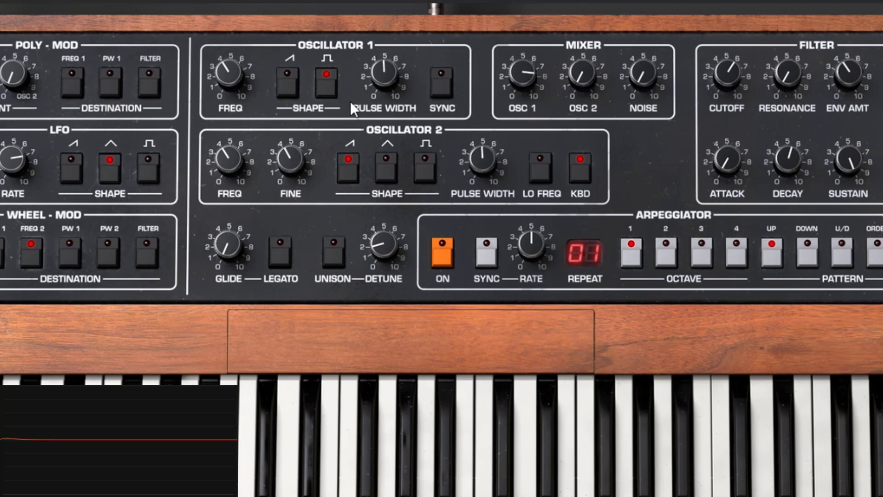
# Switch off oscillator 1's pulse shape to leave only the sawtooth, and sweep its frequency upward.
pyautogui.moveTo(388, 69)
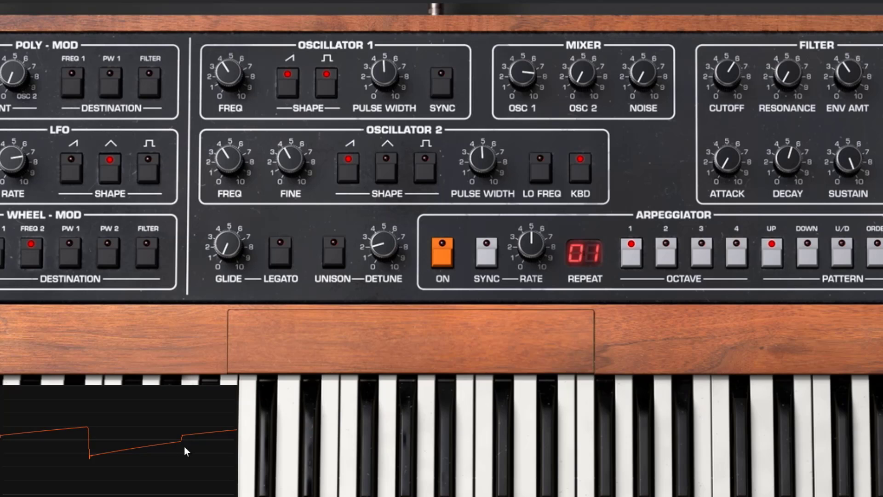
pyautogui.click(325, 83)
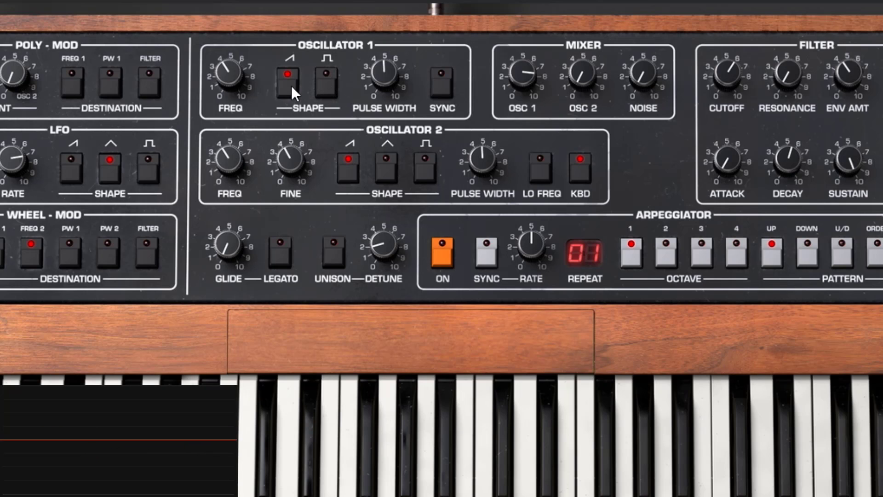
pyautogui.moveTo(228, 75)
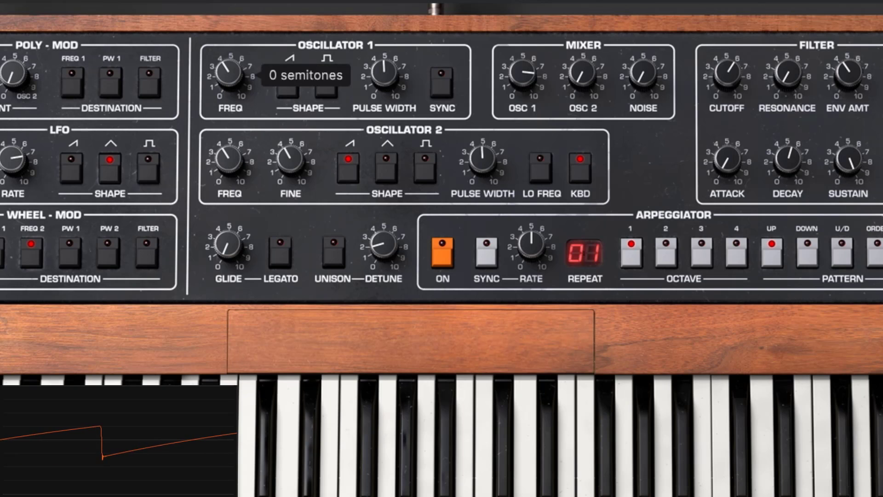
pyautogui.moveTo(228, 76)
pyautogui.mouseDown()
pyautogui.moveTo(228, 102)
pyautogui.moveTo(228, 36)
pyautogui.mouseUp()
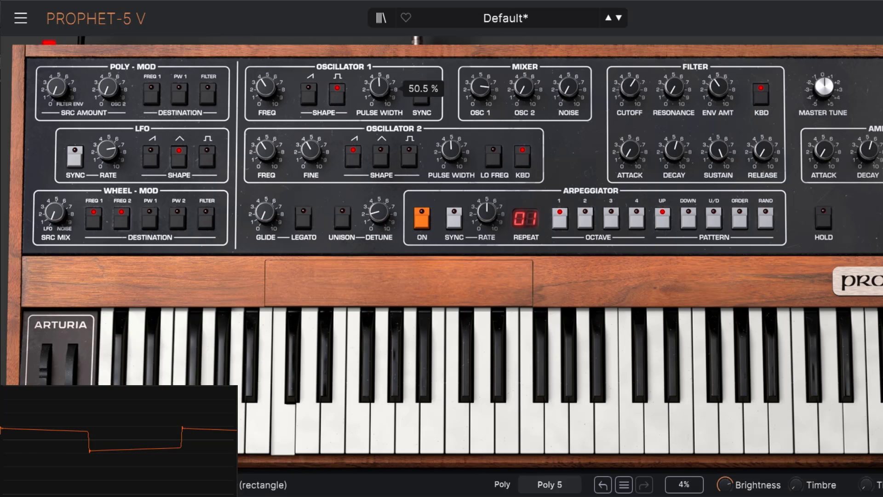
# Sweep oscillator 1's pulse width downward and bring it back near the middle.
pyautogui.moveTo(379, 93); pyautogui.dragTo(372, 149)
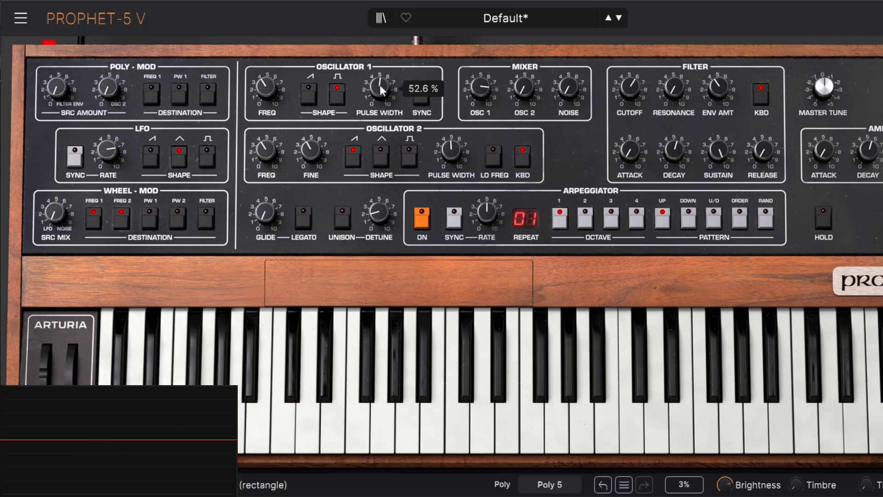
pyautogui.moveTo(381, 84); pyautogui.dragTo(382, 91)
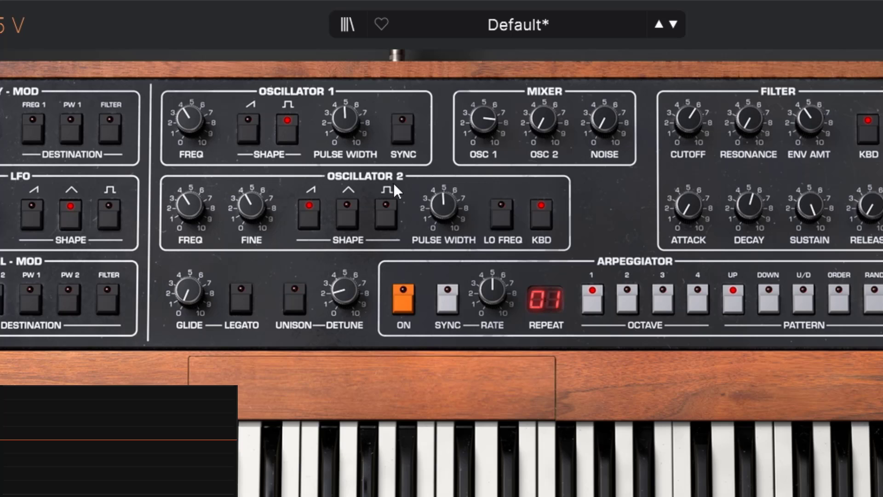
# Isolate oscillator 2 in the mixer by setting oscillator 1 to 0.00, oscillator 2 to about 7.52 and noise fully down.
pyautogui.moveTo(483, 118); pyautogui.dragTo(483, 143)
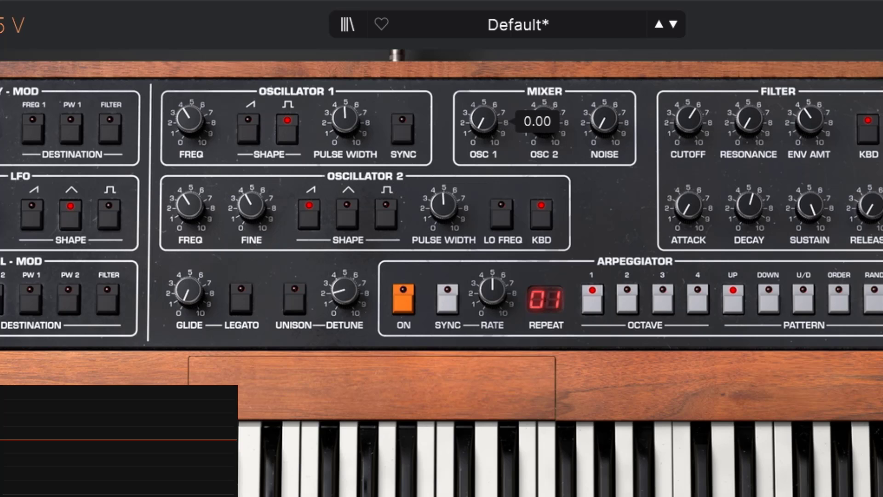
pyautogui.moveTo(544, 117); pyautogui.dragTo(545, 90)
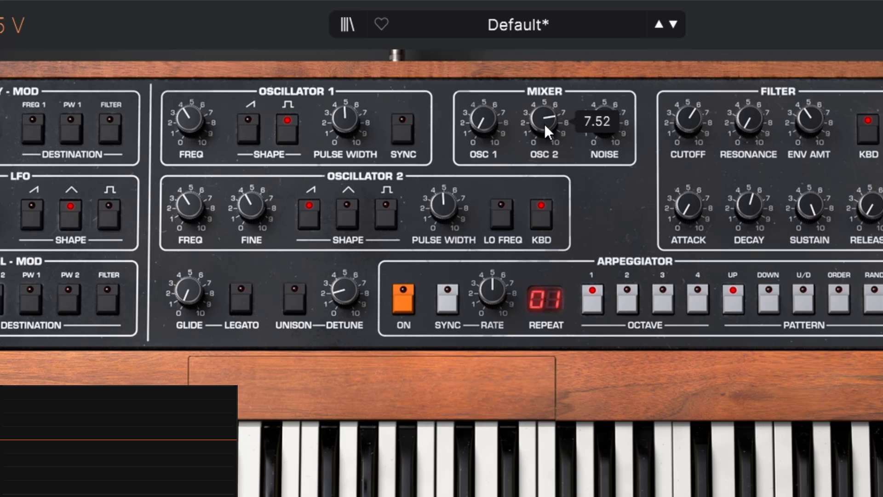
pyautogui.moveTo(604, 119); pyautogui.dragTo(605, 147)
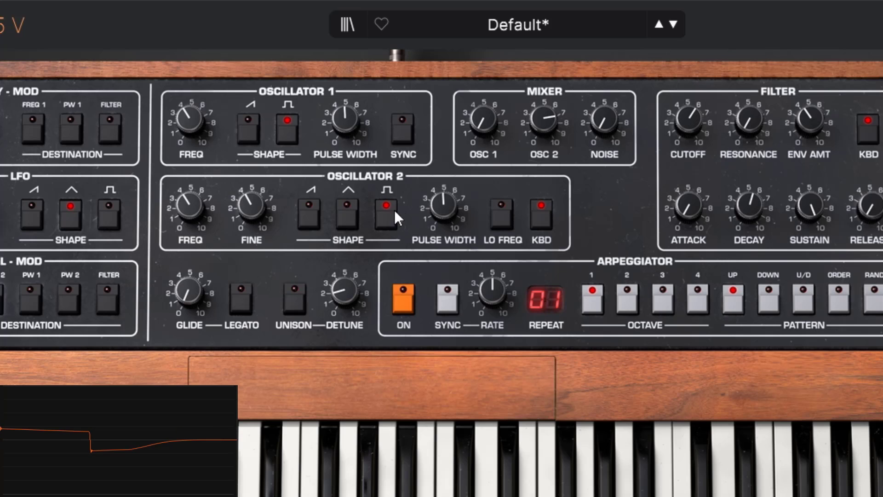
# Try oscillator 2's pulse width and combinations of its sawtooth, triangle and pulse shapes, ending with only the sawtooth on.
pyautogui.moveTo(445, 212)
pyautogui.mouseDown()
pyautogui.moveTo(445, 168)
pyautogui.moveTo(445, 255)
pyautogui.moveTo(445, 212)
pyautogui.mouseUp()
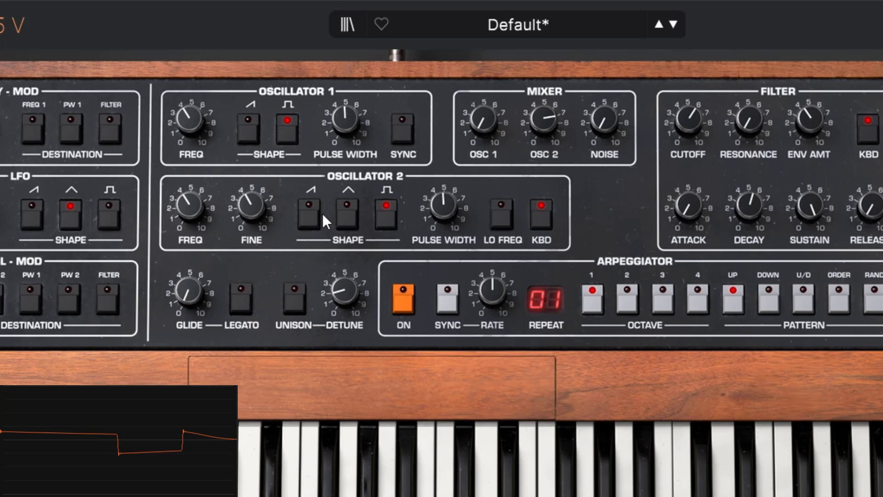
pyautogui.click(344, 214)
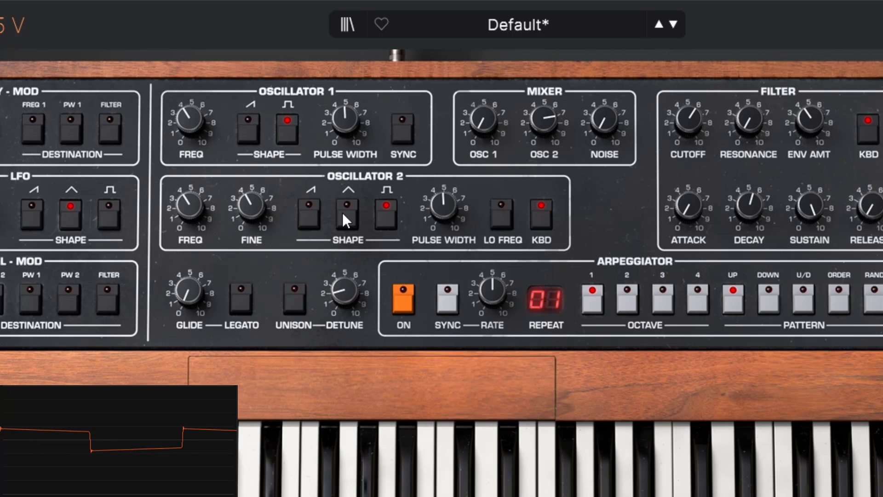
pyautogui.click(309, 215)
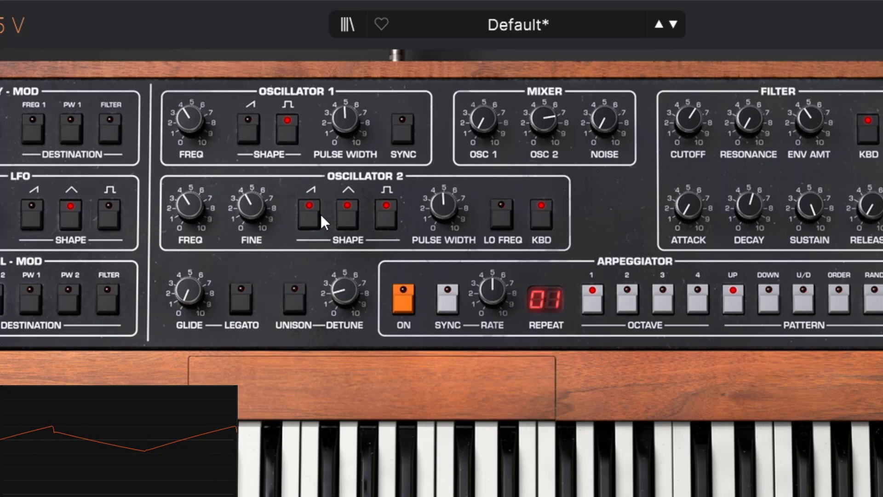
pyautogui.click(383, 221)
pyautogui.click(314, 219)
pyautogui.click(353, 220)
pyautogui.click(317, 219)
pyautogui.click(392, 220)
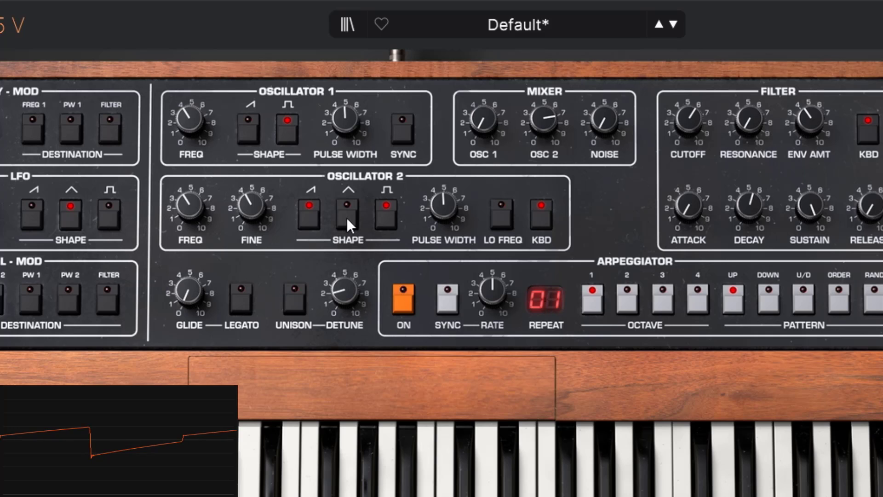
pyautogui.click(384, 215)
pyautogui.click(314, 213)
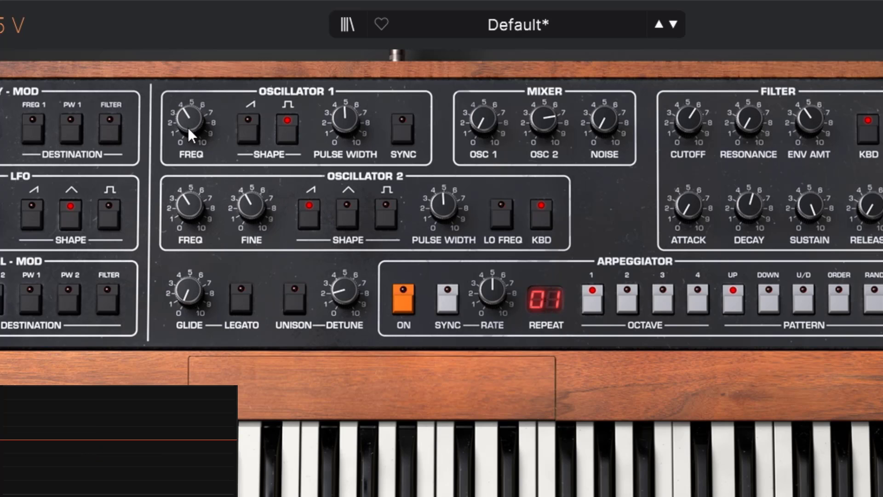
# Try oscillator 2's frequency at 36 semitones and its fine tuning at about -0.264 cents, resetting each to its default.
pyautogui.moveTo(188, 205); pyautogui.dragTo(188, 166)
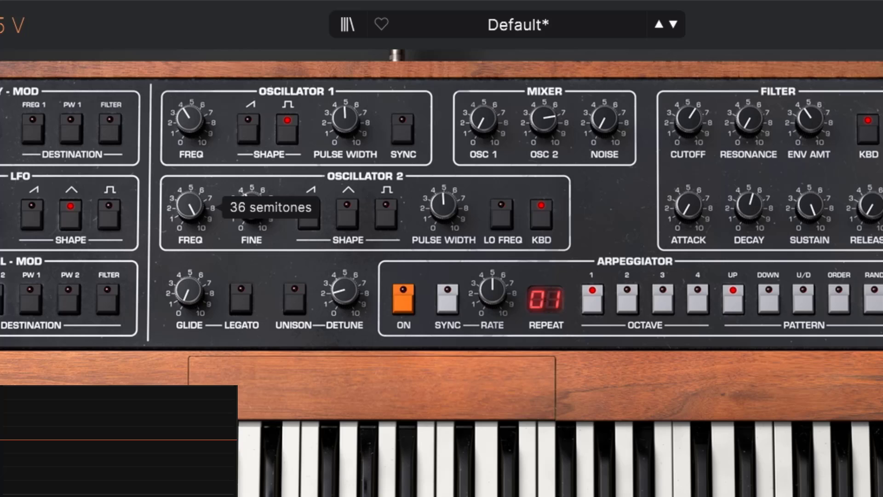
pyautogui.doubleClick(186, 210)
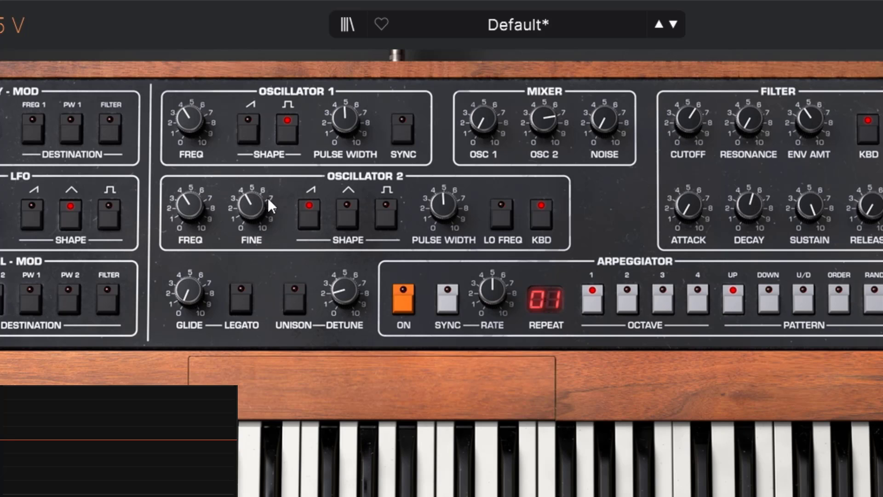
pyautogui.moveTo(257, 199)
pyautogui.moveTo(252, 203)
pyautogui.mouseDown()
pyautogui.moveTo(252, 167)
pyautogui.moveTo(253, 210)
pyautogui.mouseUp()
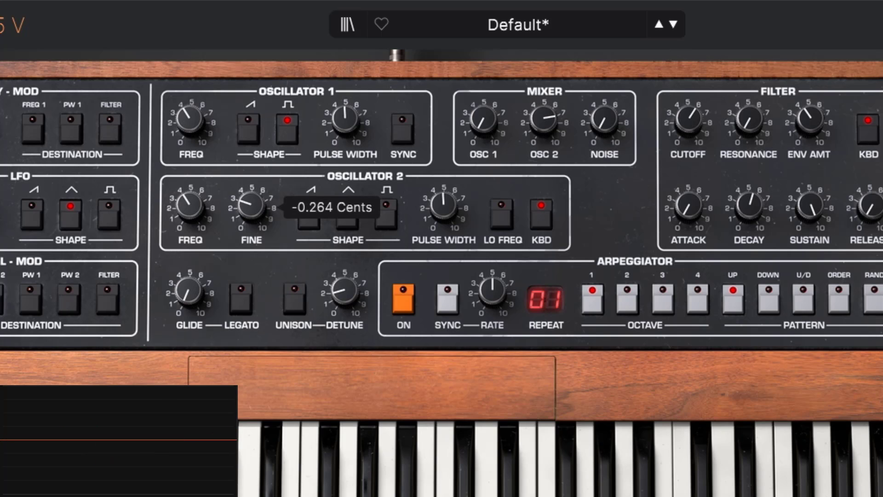
pyautogui.doubleClick(255, 202)
# Reload the Default preset and raise oscillator 2's mixer level to match oscillator 1.
pyautogui.click(670, 28)
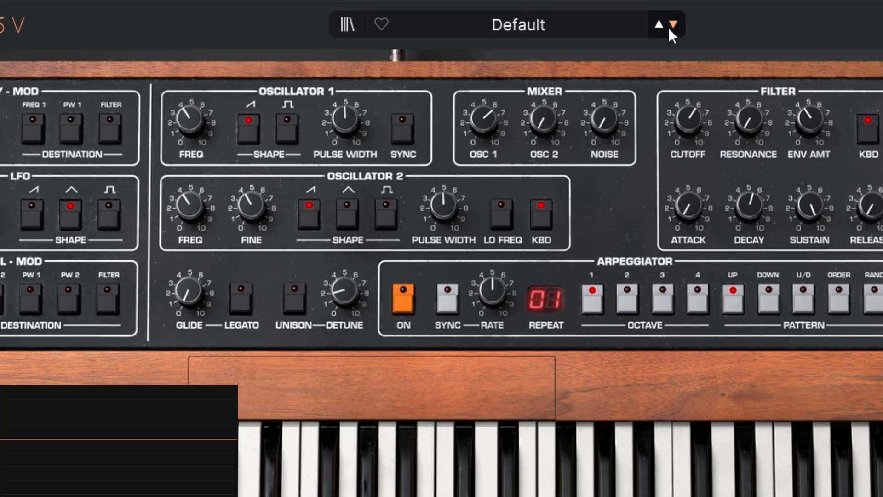
pyautogui.click(660, 23)
pyautogui.moveTo(252, 204)
pyautogui.moveTo(550, 121); pyautogui.dragTo(550, 72)
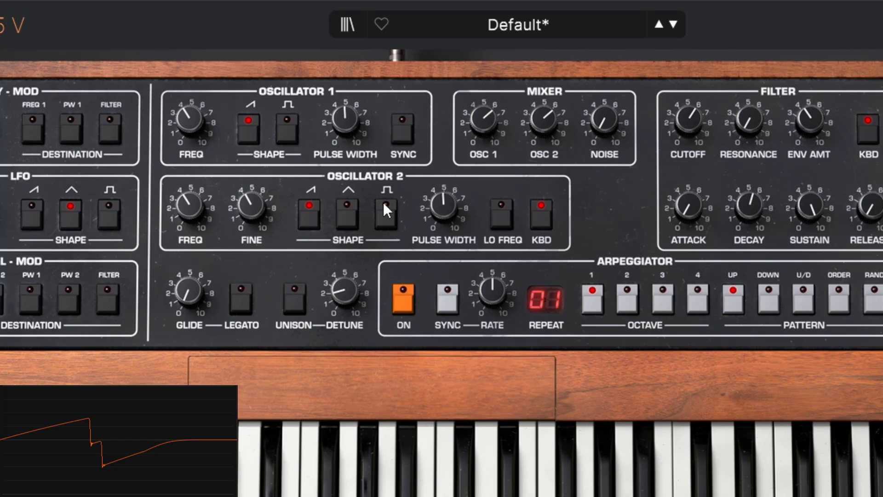
# Compare oscillator 2's fine tuning at 0.00 and -0.115 cents, finishing at 0.00 cents.
pyautogui.doubleClick(247, 208)
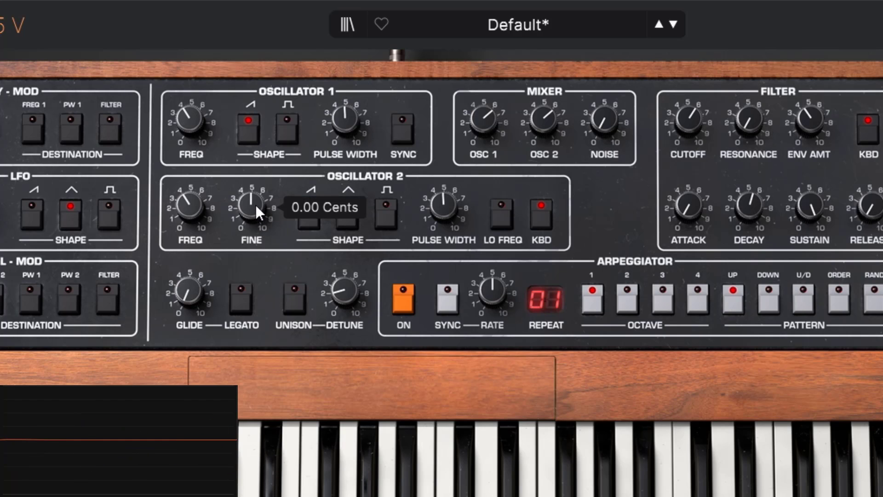
pyautogui.moveTo(256, 204)
pyautogui.mouseDown()
pyautogui.moveTo(256, 217)
pyautogui.moveTo(256, 193)
pyautogui.moveTo(255, 209)
pyautogui.mouseUp()
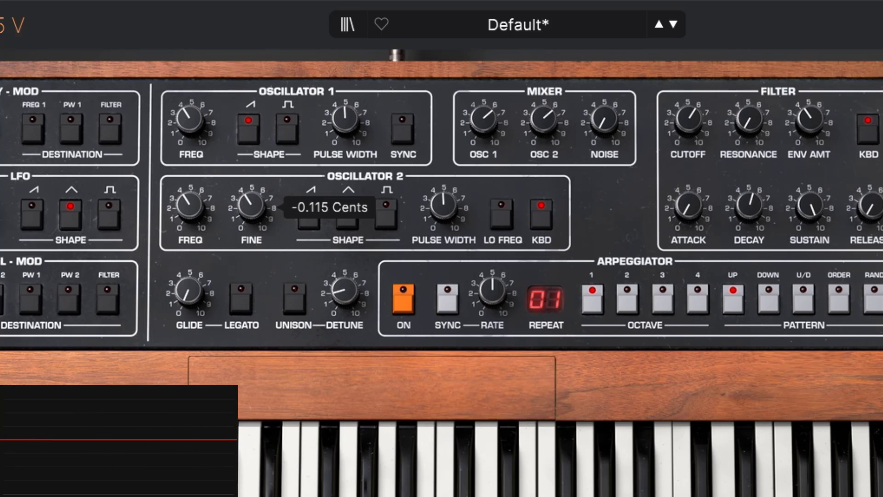
pyautogui.doubleClick(255, 204)
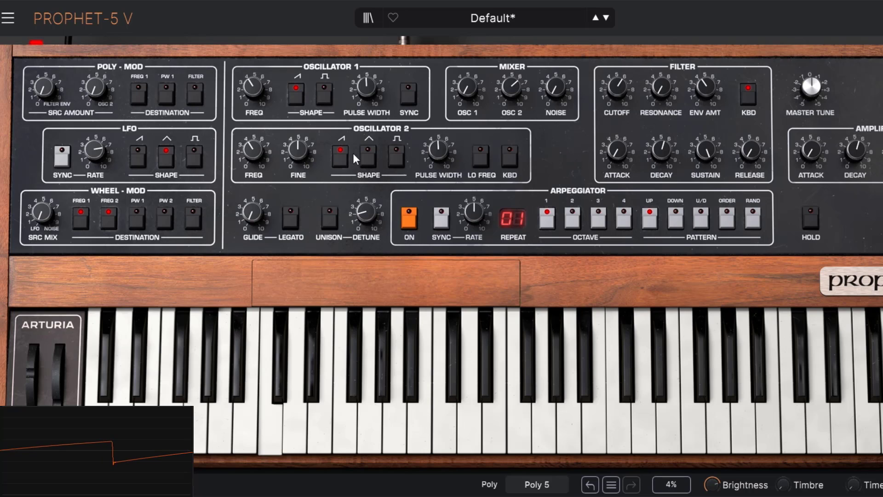
# Turn up oscillator 1 in the mixer and try oscillator 2's frequency at -2 semitones, ending at 1 semitone.
pyautogui.moveTo(262, 157)
pyautogui.mouseDown()
pyautogui.moveTo(261, 133)
pyautogui.moveTo(262, 154)
pyautogui.moveTo(248, 150)
pyautogui.mouseUp()
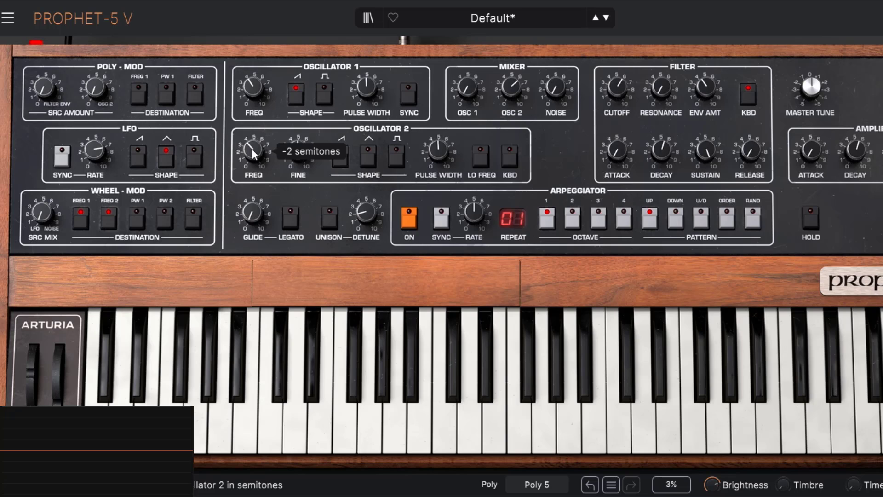
pyautogui.moveTo(469, 89); pyautogui.dragTo(469, 29)
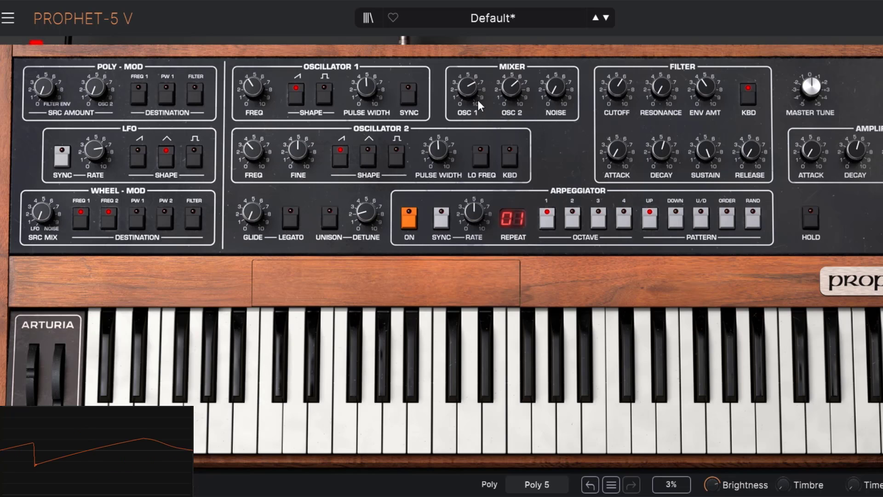
pyautogui.moveTo(254, 149); pyautogui.dragTo(255, 142)
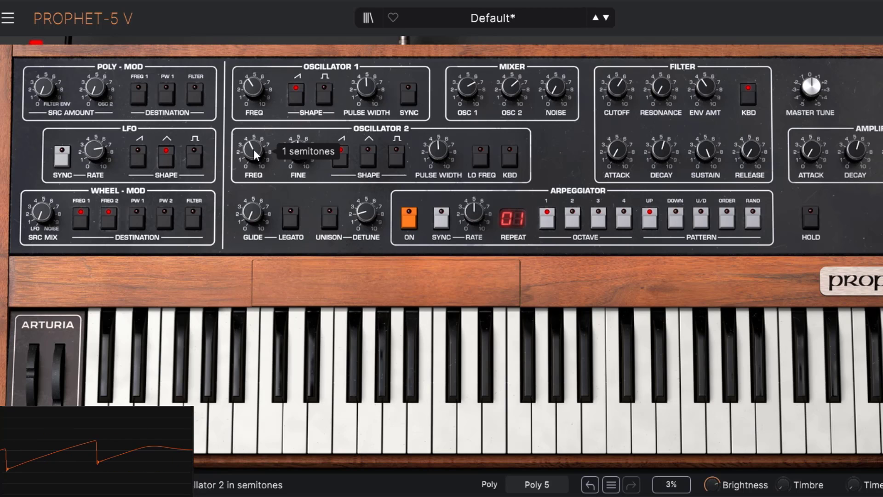
# Turn on unison mode and set the unison detune to 2.36.
pyautogui.moveTo(263, 149)
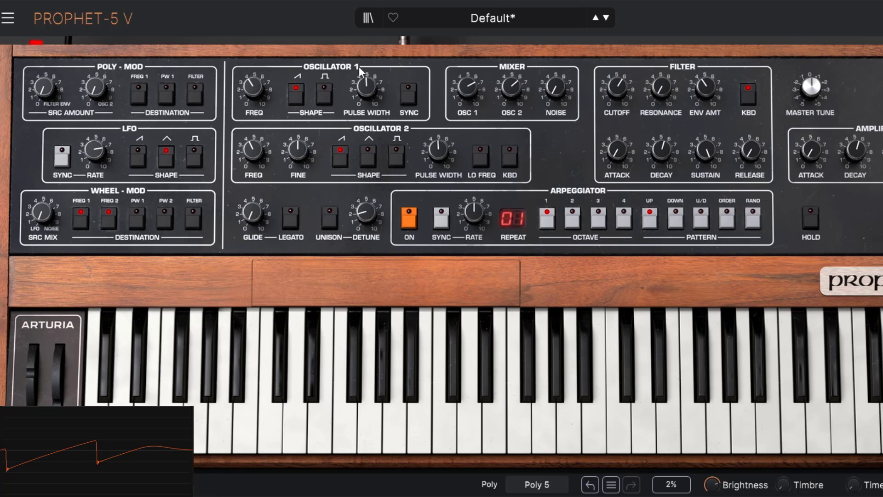
pyautogui.click(330, 217)
pyautogui.moveTo(364, 216); pyautogui.dragTo(365, 220)
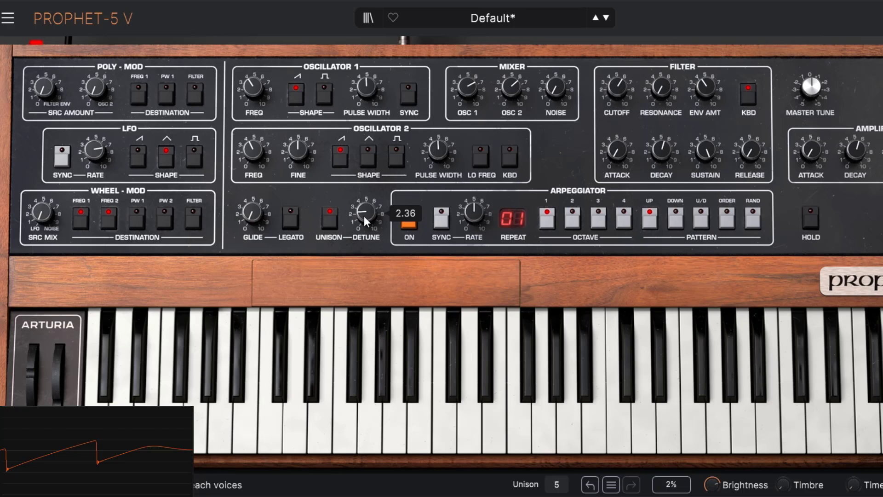
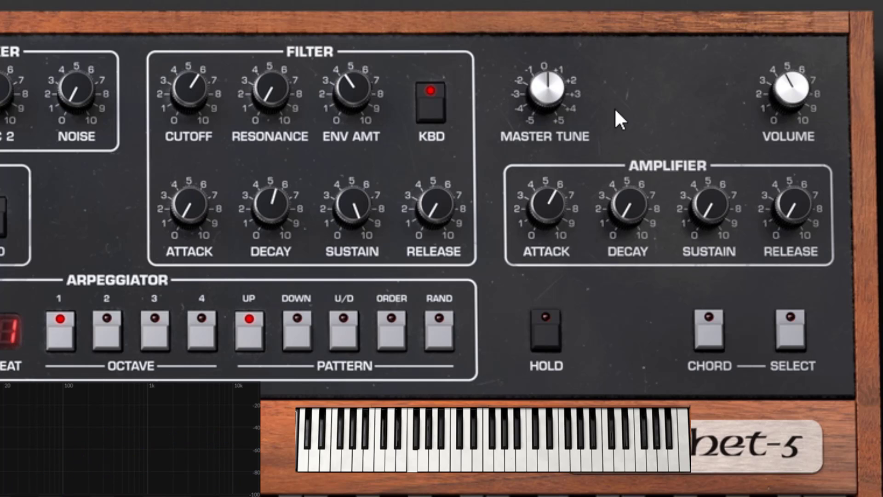
# Raise the amplifier envelope's attack and decay to about 7 each.
pyautogui.moveTo(577, 193); pyautogui.dragTo(577, 179)
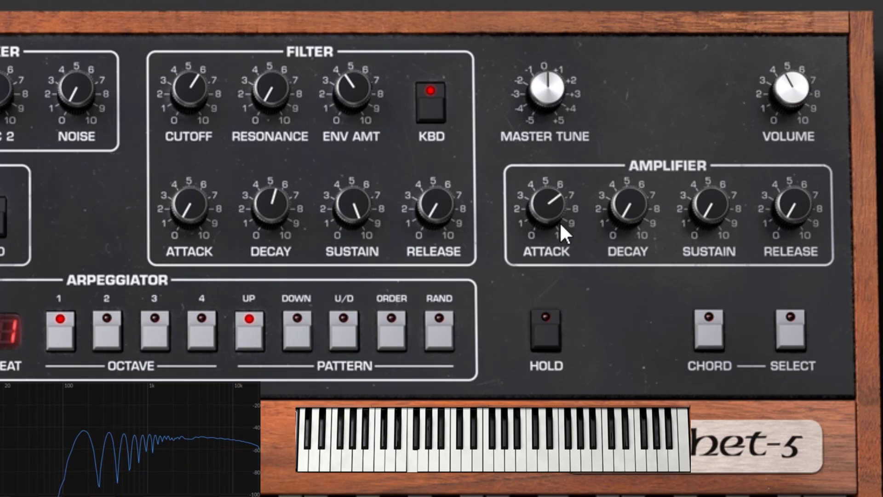
pyautogui.moveTo(558, 217)
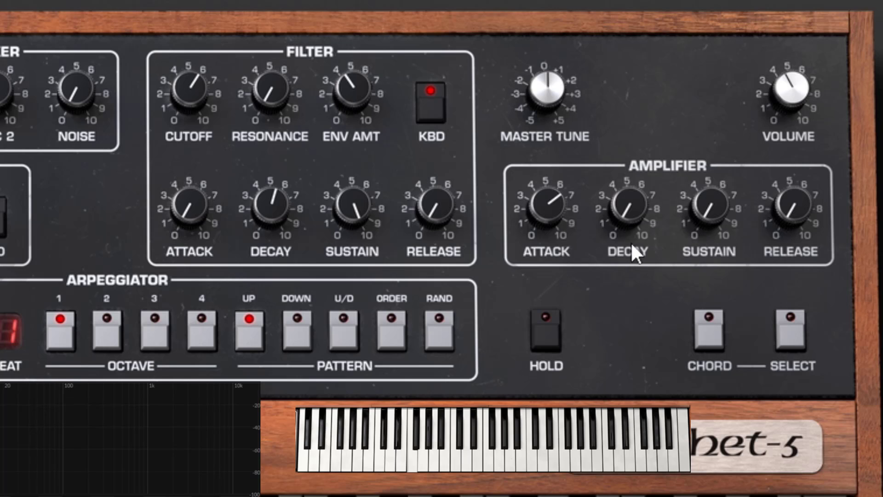
pyautogui.moveTo(638, 223)
pyautogui.moveTo(627, 211); pyautogui.dragTo(627, 156)
pyautogui.moveTo(636, 211); pyautogui.dragTo(636, 193)
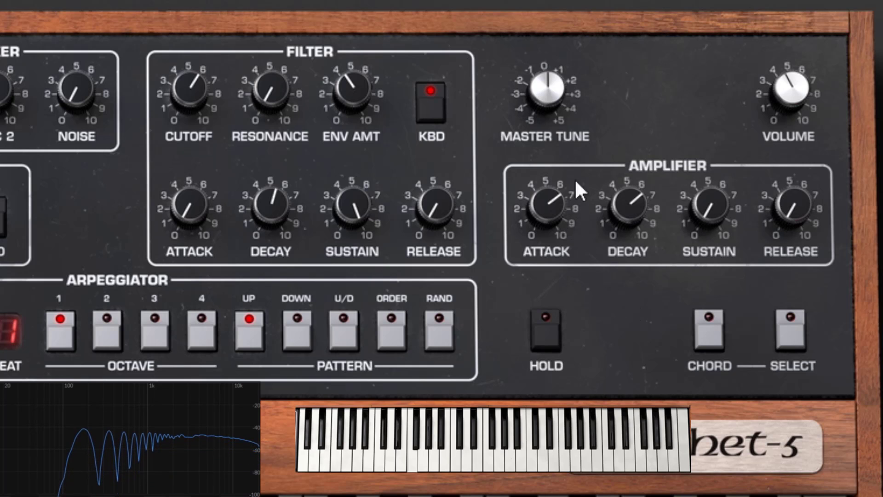
pyautogui.moveTo(642, 210)
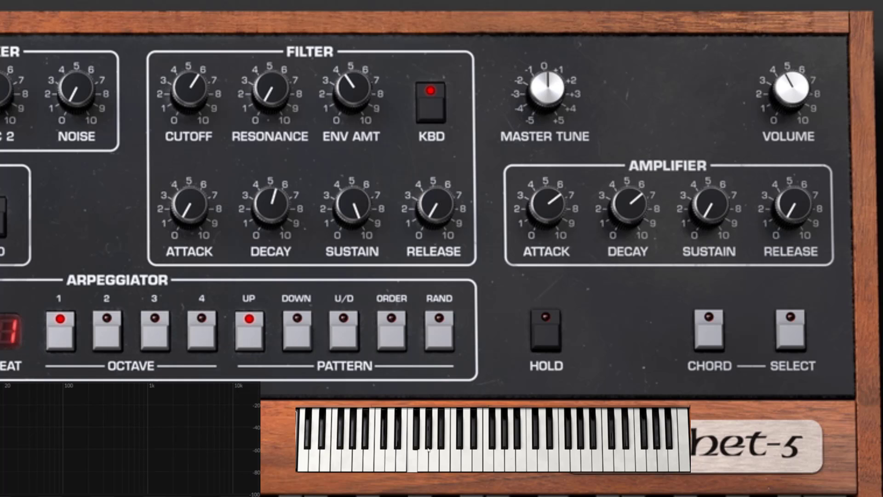
# Compare the amplifier's sustain at about 2, at 0.108 and at maximum, ending at about 3.
pyautogui.moveTo(712, 211)
pyautogui.moveTo(720, 202); pyautogui.dragTo(720, 171)
pyautogui.moveTo(708, 206); pyautogui.dragTo(709, 204)
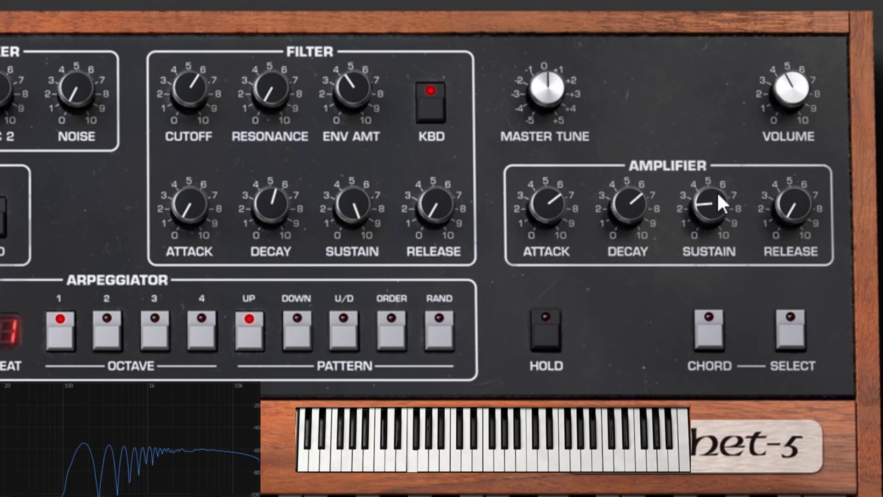
pyautogui.moveTo(720, 203); pyautogui.dragTo(719, 218)
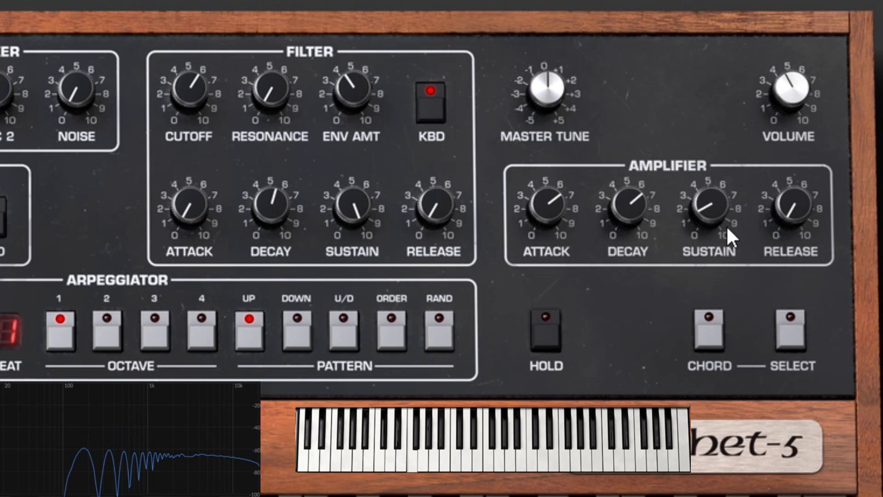
pyautogui.moveTo(705, 205)
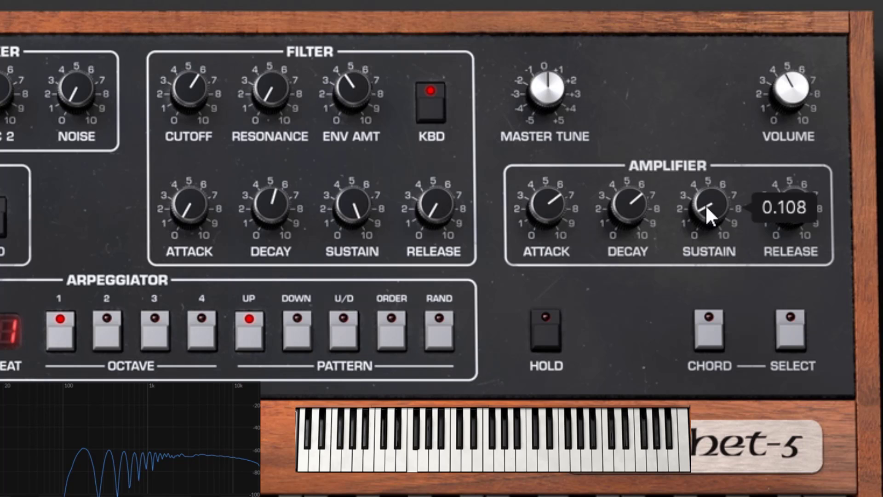
pyautogui.moveTo(705, 204); pyautogui.dragTo(705, 117)
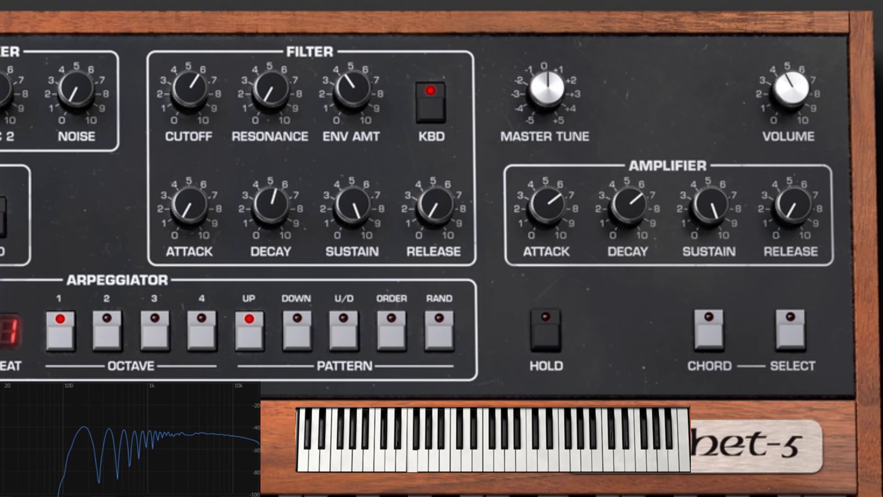
pyautogui.moveTo(719, 232); pyautogui.dragTo(718, 267)
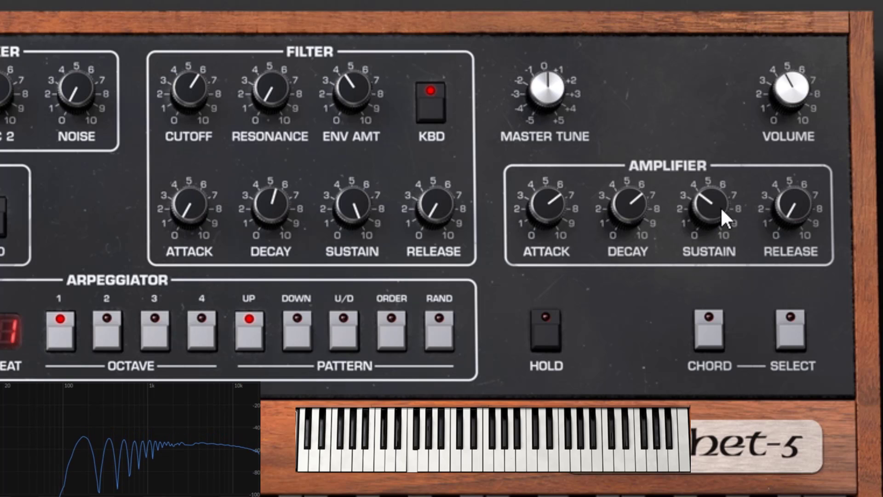
pyautogui.moveTo(719, 214)
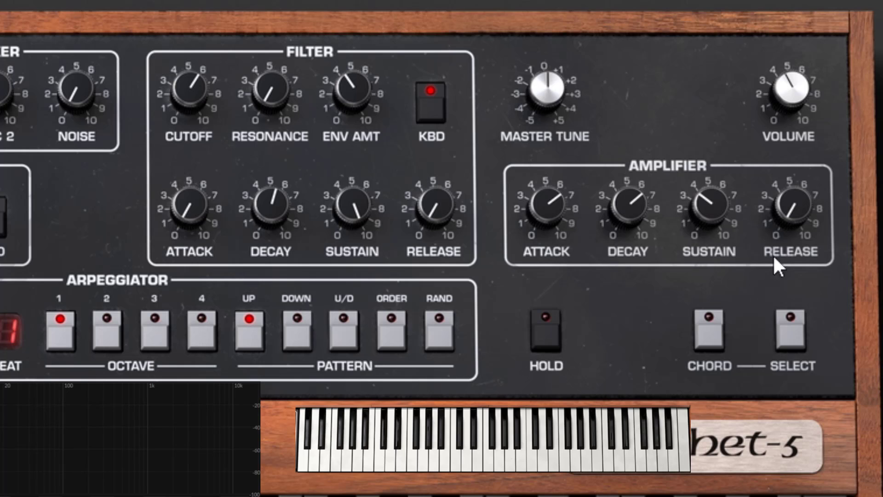
# Raise the amplifier's release to about 7, ending at about 8.
pyautogui.moveTo(789, 219)
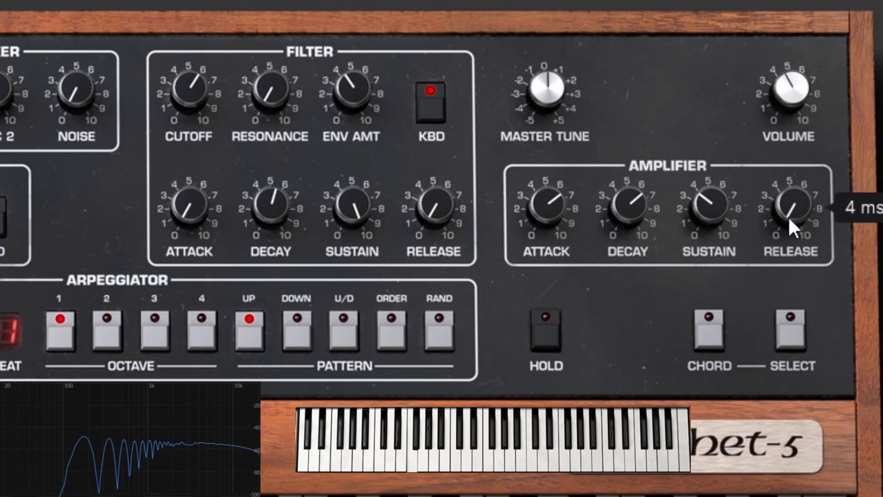
pyautogui.moveTo(789, 217); pyautogui.dragTo(789, 101)
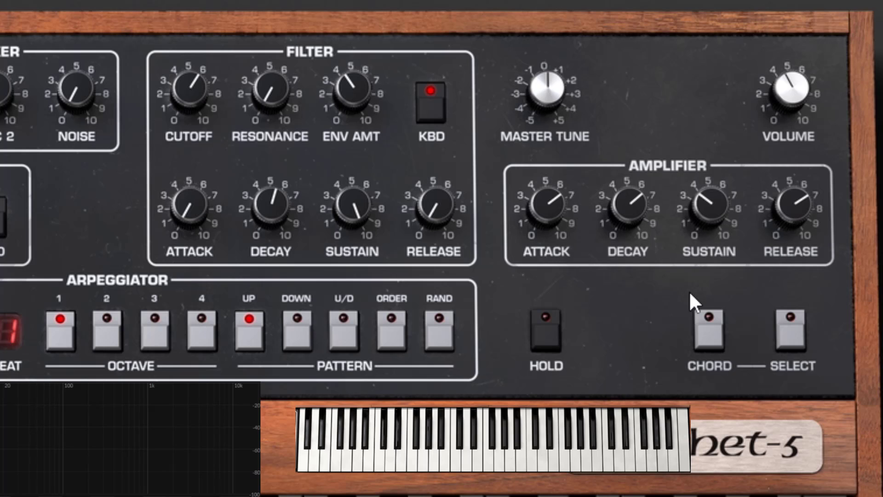
pyautogui.moveTo(764, 203); pyautogui.dragTo(764, 174)
pyautogui.moveTo(802, 204); pyautogui.dragTo(803, 206)
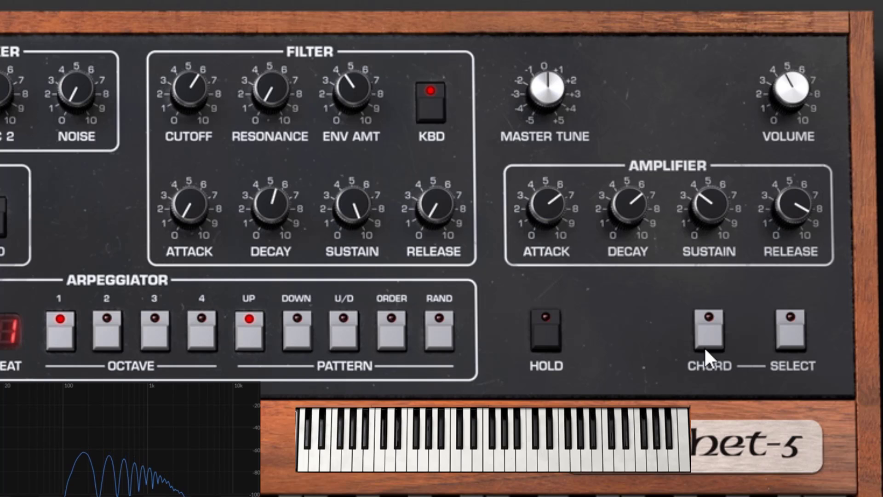
# Set the filter's envelope amount to 0.00 and raise its cutoff to about 8.
pyautogui.moveTo(339, 89)
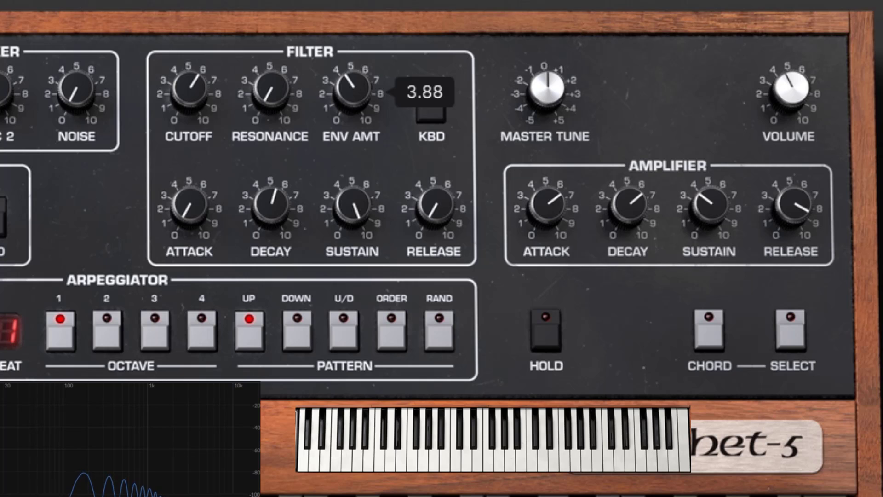
pyautogui.doubleClick(348, 84)
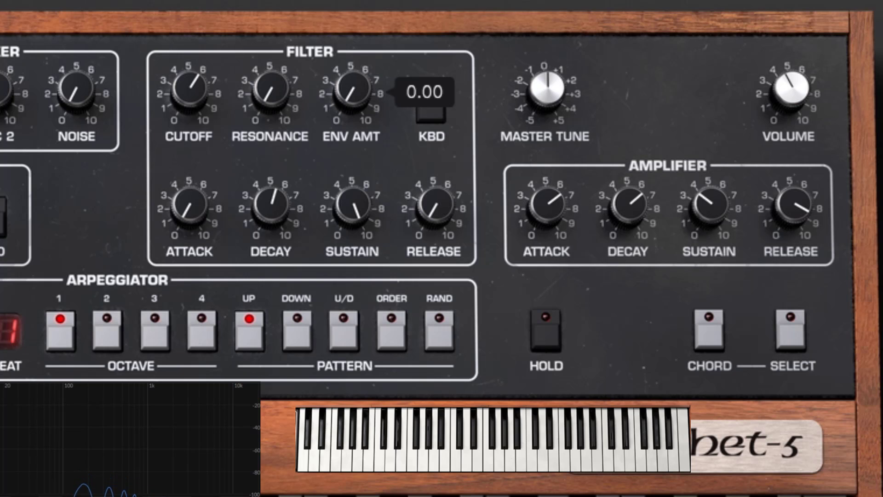
pyautogui.moveTo(189, 84); pyautogui.dragTo(190, 91)
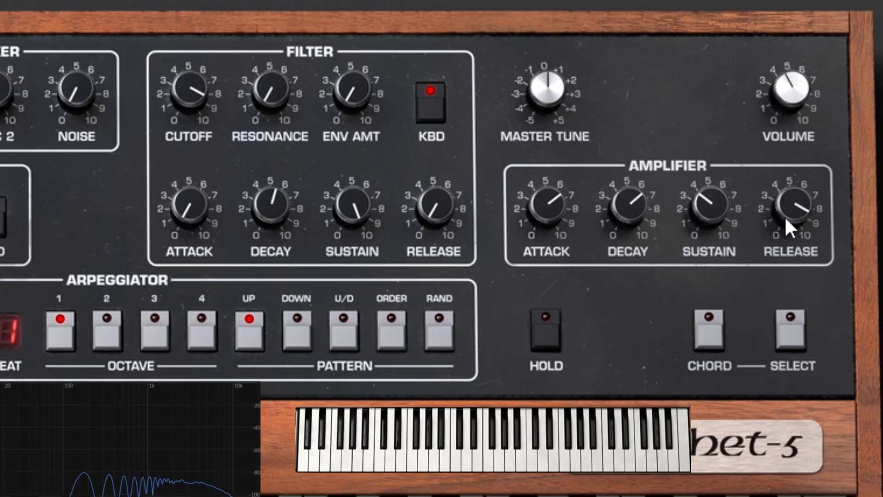
# Set the amplifier envelope to 5 ms attack, 141 ms decay, 0.00 sustain and 902 ms release.
pyautogui.moveTo(785, 216); pyautogui.dragTo(784, 253)
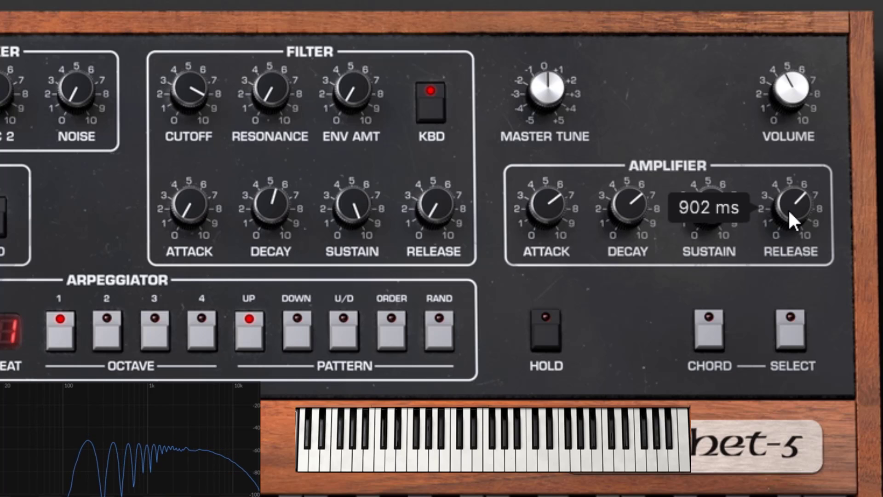
pyautogui.moveTo(559, 213)
pyautogui.mouseDown()
pyautogui.moveTo(559, 222)
pyautogui.moveTo(555, 213)
pyautogui.mouseUp()
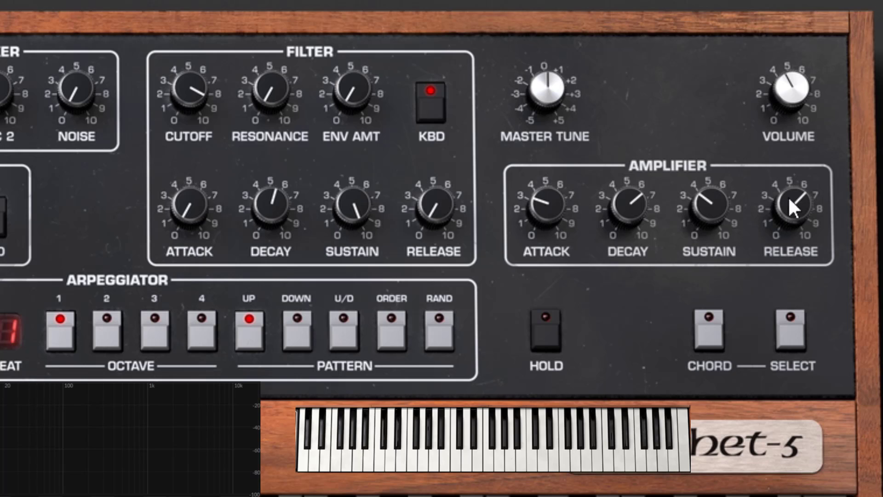
pyautogui.moveTo(546, 218); pyautogui.dragTo(545, 237)
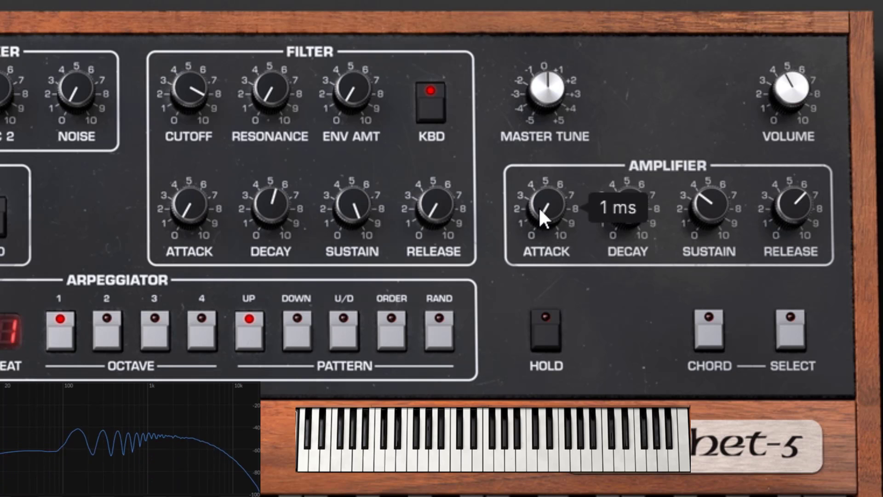
pyautogui.moveTo(539, 206); pyautogui.dragTo(539, 203)
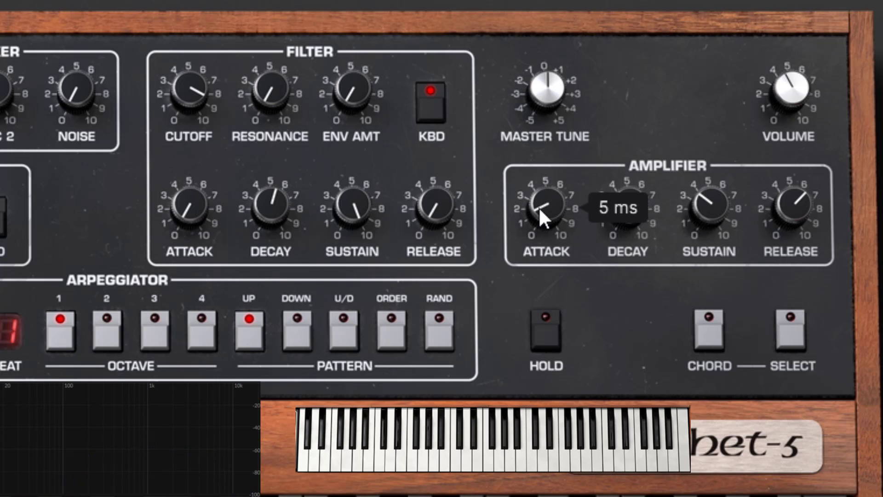
pyautogui.moveTo(642, 211)
pyautogui.mouseDown()
pyautogui.moveTo(642, 197)
pyautogui.moveTo(631, 204)
pyautogui.mouseUp()
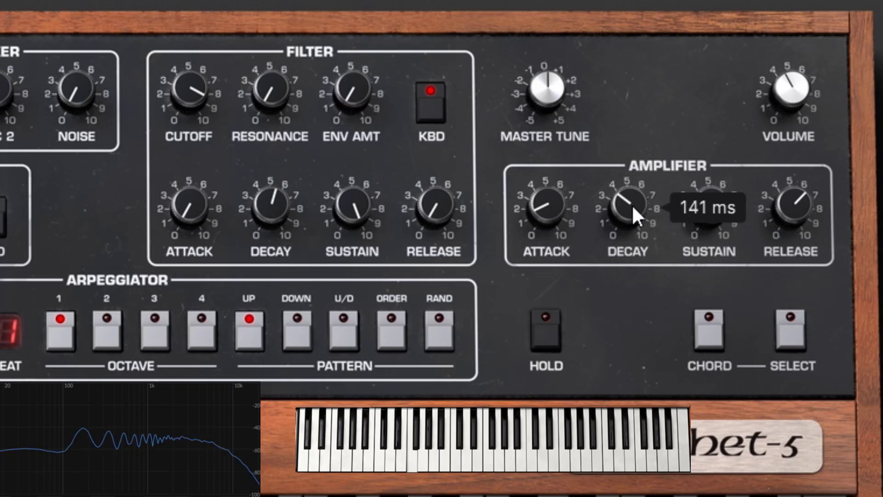
pyautogui.moveTo(710, 202); pyautogui.dragTo(710, 221)
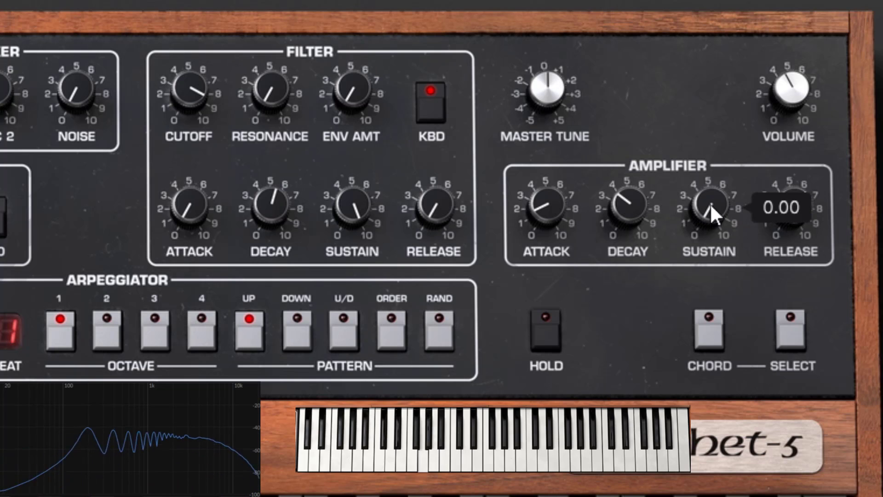
# Set the amplifier's attack to minimum and decay to about 6, and try releases of 4 ms and 197 ms, ending at 1.630 s.
pyautogui.moveTo(637, 209); pyautogui.dragTo(638, 188)
pyautogui.moveTo(548, 206); pyautogui.dragTo(548, 225)
pyautogui.moveTo(797, 207); pyautogui.dragTo(794, 232)
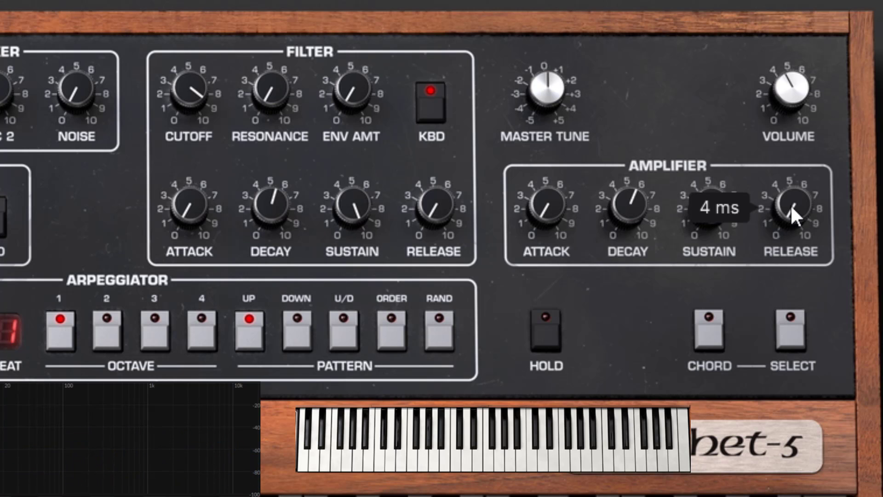
pyautogui.moveTo(792, 209); pyautogui.dragTo(791, 183)
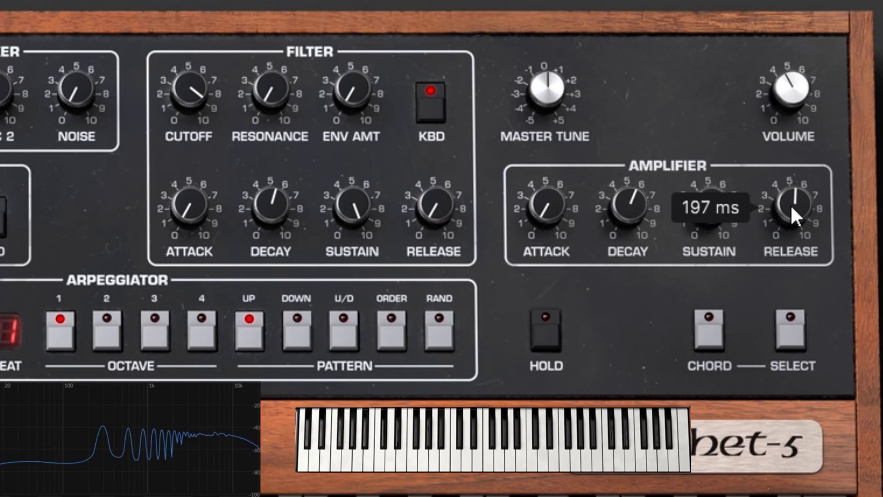
pyautogui.moveTo(791, 209)
pyautogui.mouseDown()
pyautogui.moveTo(791, 182)
pyautogui.moveTo(790, 204)
pyautogui.mouseUp()
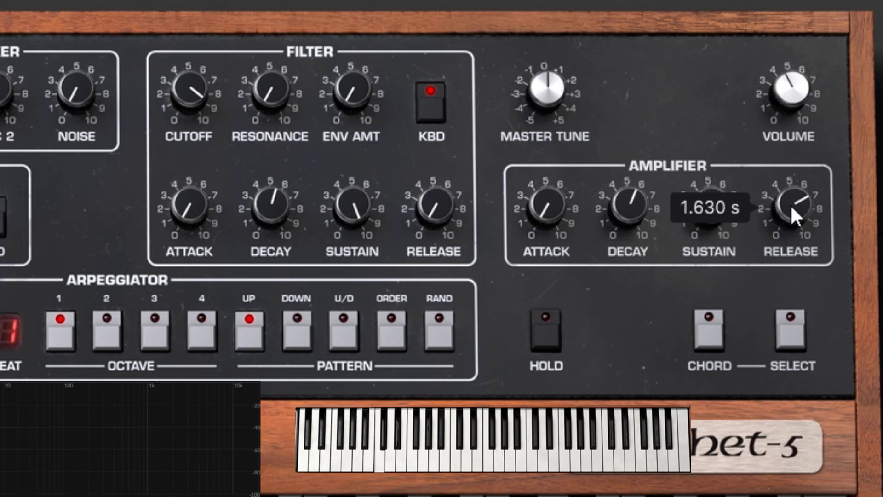
# On the Default preset, lower the amplifier's decay to minimum and raise its release to about 5.
pyautogui.scroll(6, 791, 207)
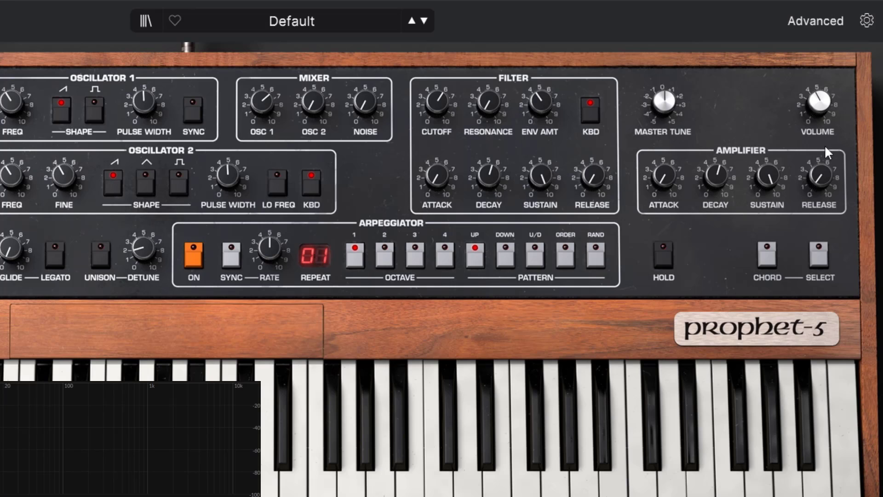
pyautogui.moveTo(715, 186); pyautogui.dragTo(714, 172)
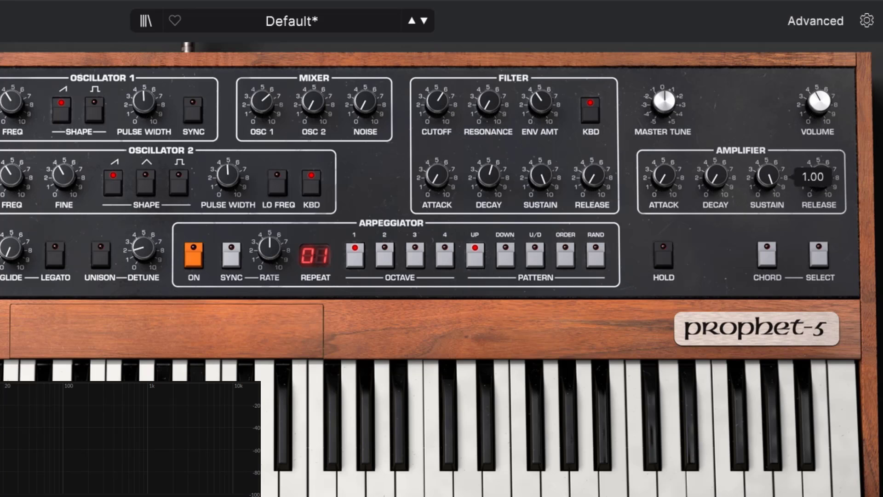
pyautogui.moveTo(815, 182); pyautogui.dragTo(816, 172)
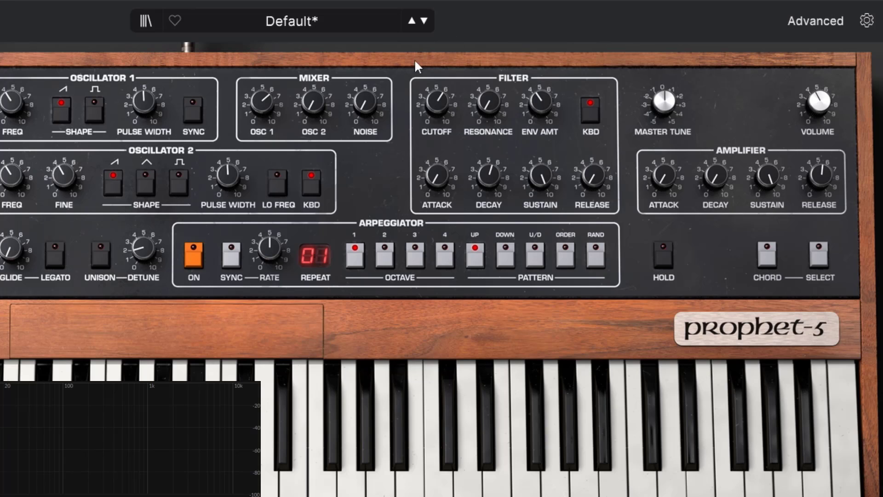
# Set the filter envelope's sustain to 0.00 and release to 4 ms, and raise the envelope amount to about 6.5.
pyautogui.moveTo(541, 173); pyautogui.dragTo(540, 216)
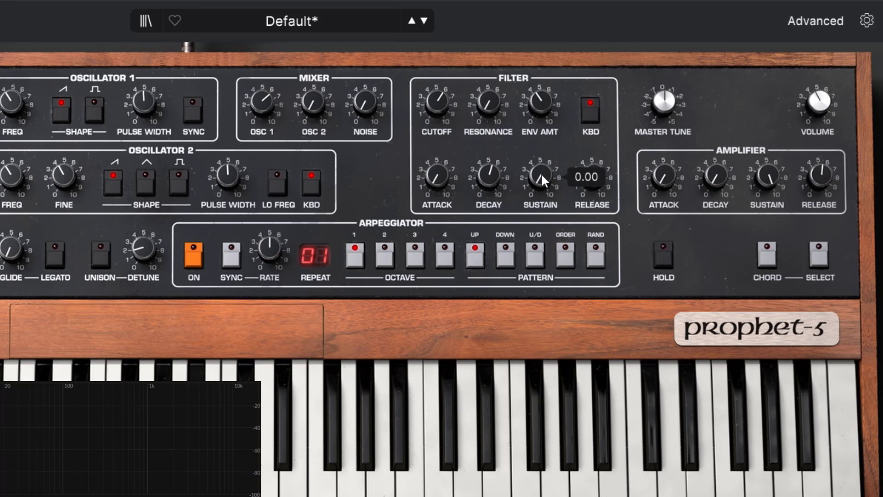
pyautogui.moveTo(600, 179); pyautogui.dragTo(600, 180)
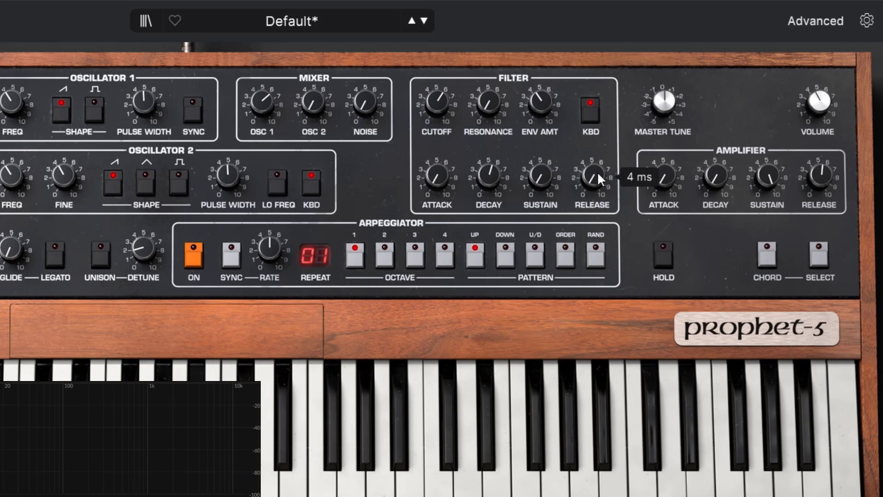
pyautogui.moveTo(546, 110); pyautogui.dragTo(546, 104)
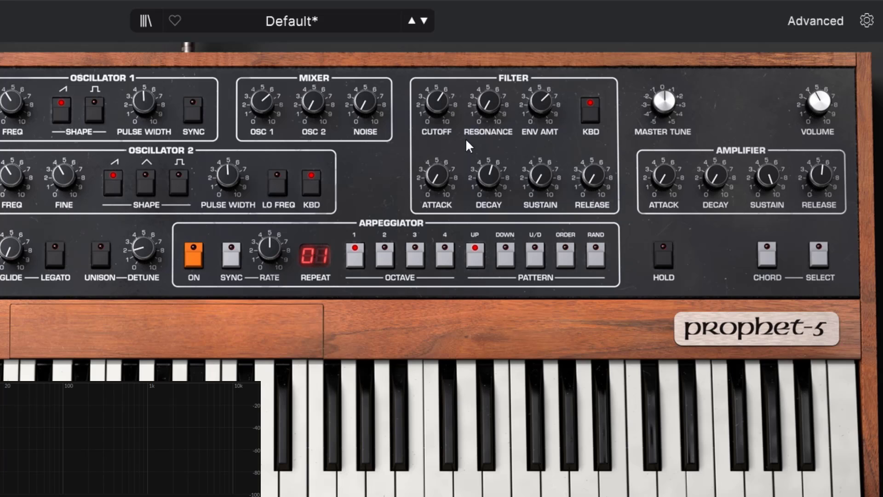
# Lower the filter's cutoff to 117 Hz and raise its envelope attack to about 4.
pyautogui.moveTo(437, 102); pyautogui.dragTo(438, 118)
pyautogui.moveTo(433, 176); pyautogui.dragTo(433, 158)
pyautogui.moveTo(443, 112)
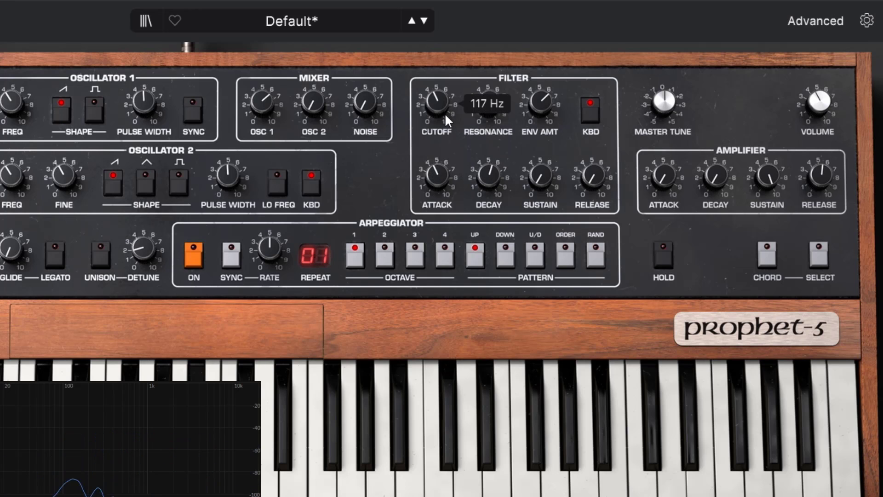
# Raise the filter's resonance to about 3 and try filter envelope decays of 104 ms and about 8.
pyautogui.moveTo(498, 109); pyautogui.dragTo(499, 80)
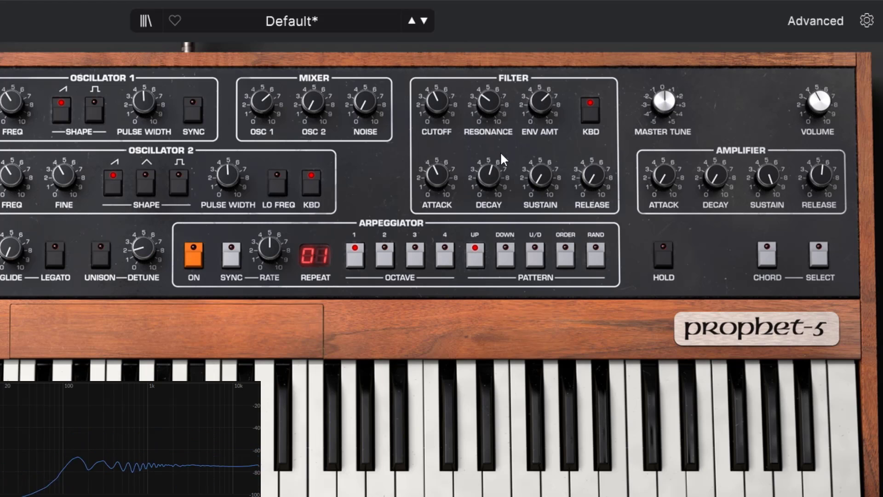
pyautogui.moveTo(494, 173)
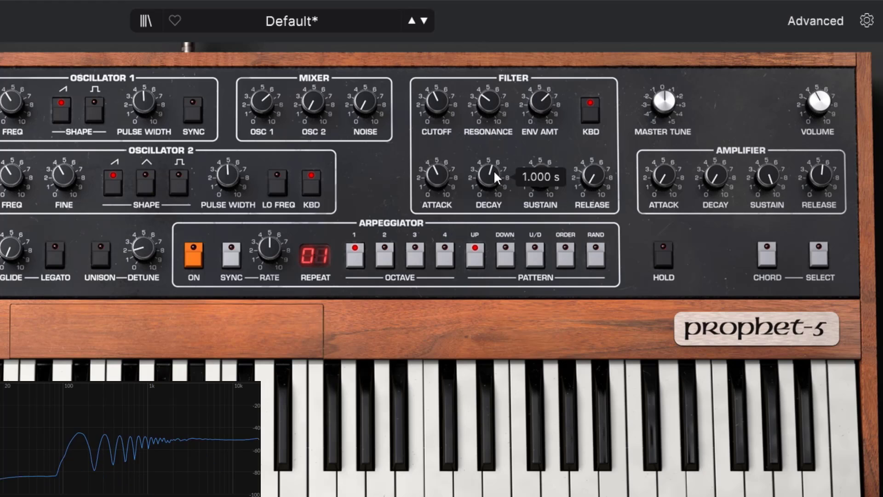
pyautogui.moveTo(493, 170); pyautogui.dragTo(460, 350)
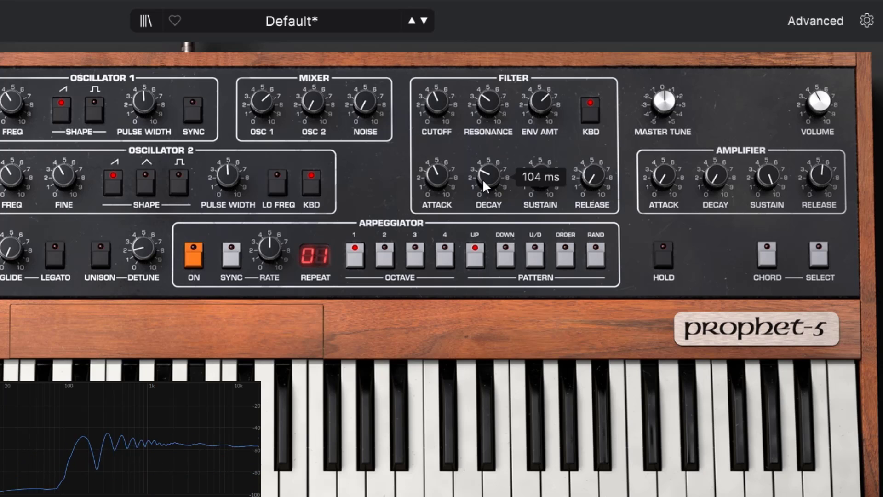
pyautogui.moveTo(482, 178); pyautogui.dragTo(482, 115)
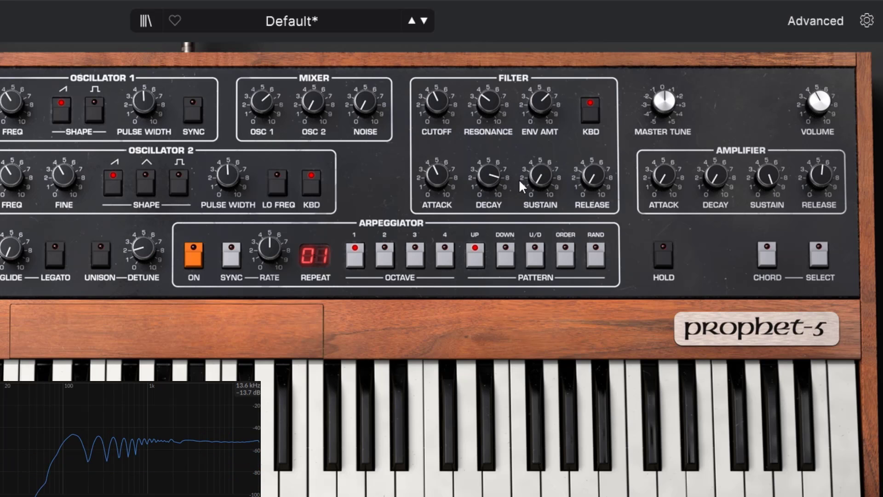
# Set the filter envelope's release to 62 ms, decay to 2.010 s and sustain to 0.288.
pyautogui.moveTo(590, 177); pyautogui.dragTo(590, 171)
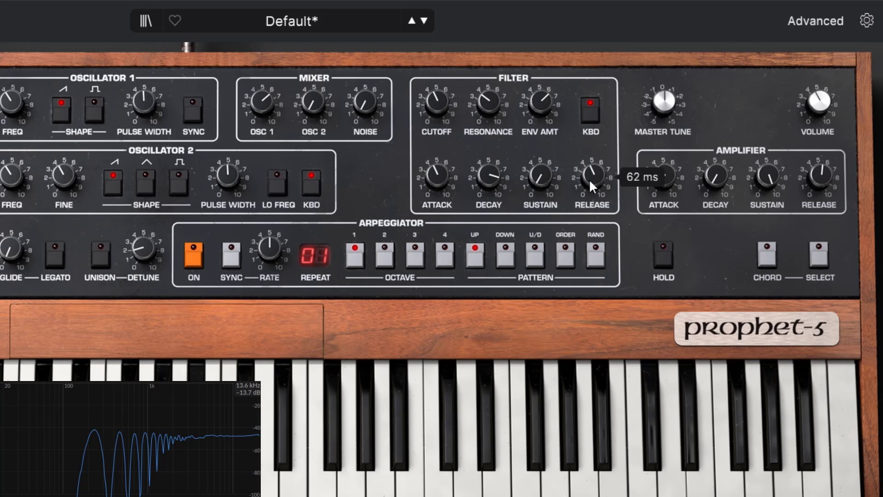
pyautogui.moveTo(489, 176); pyautogui.dragTo(488, 181)
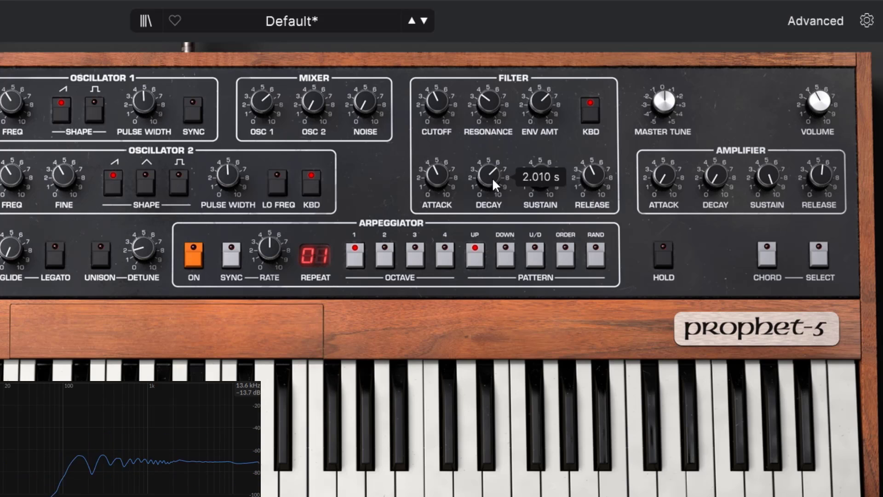
pyautogui.moveTo(544, 177); pyautogui.dragTo(544, 188)
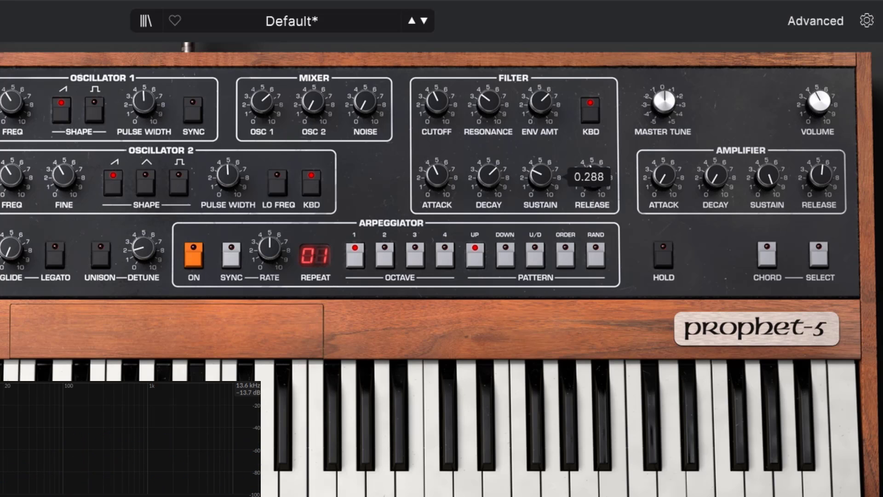
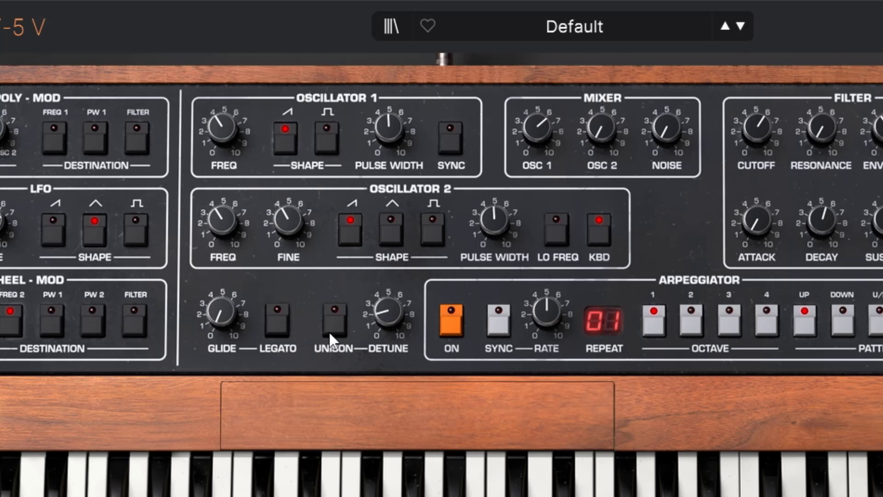
# Examine the hidden voice dispersion controls and the available polyphony play modes without changing them.
pyautogui.click(241, 416)
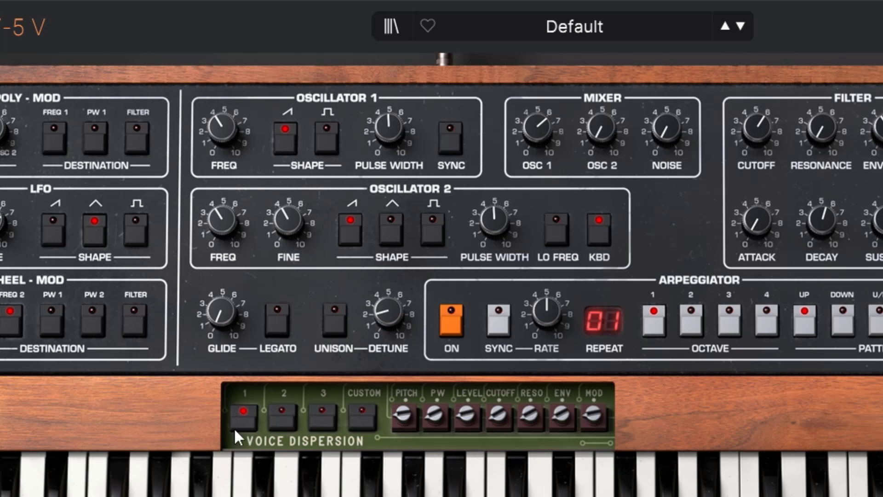
pyautogui.click(344, 441)
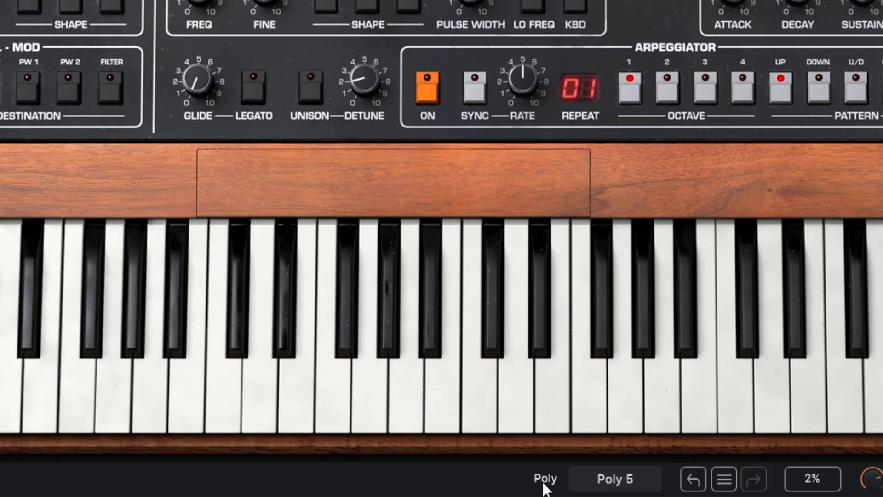
pyautogui.click(598, 478)
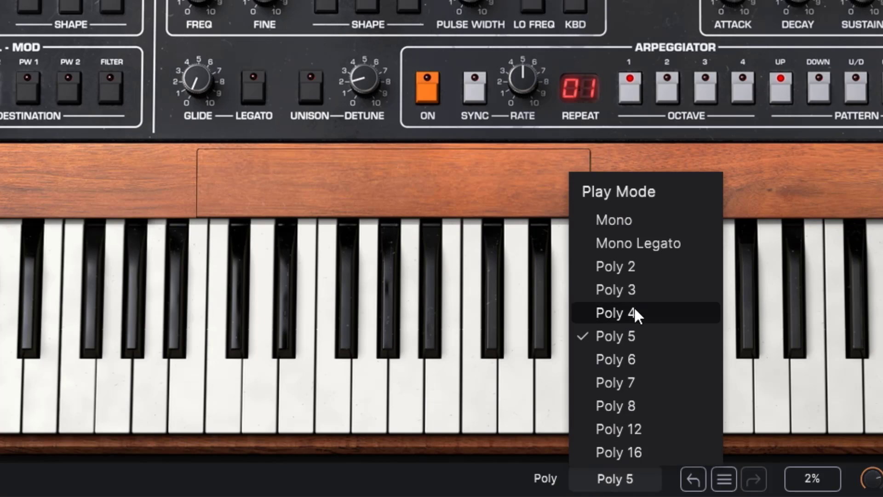
pyautogui.click(809, 186)
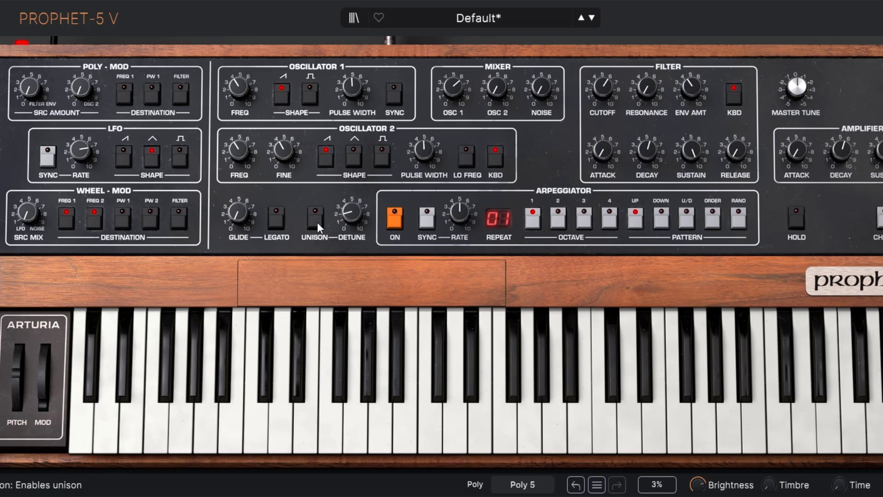
# Reload the Default preset and enable unison.
pyautogui.click(582, 18)
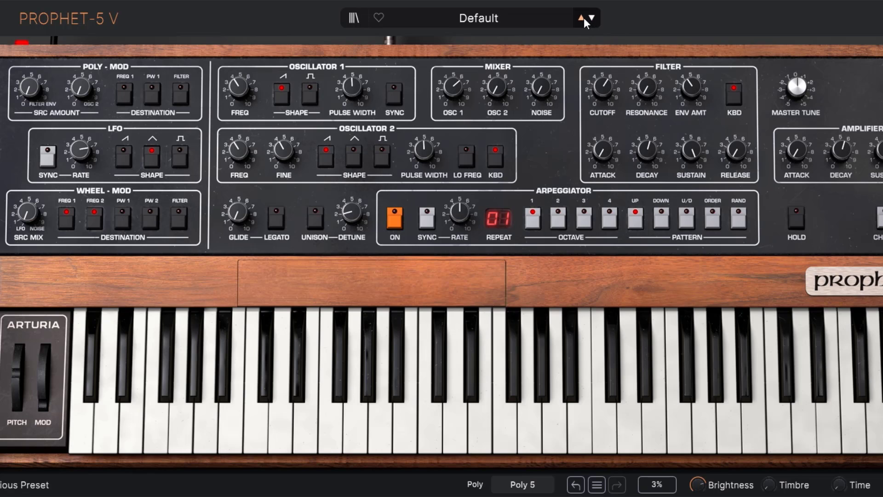
pyautogui.click(317, 217)
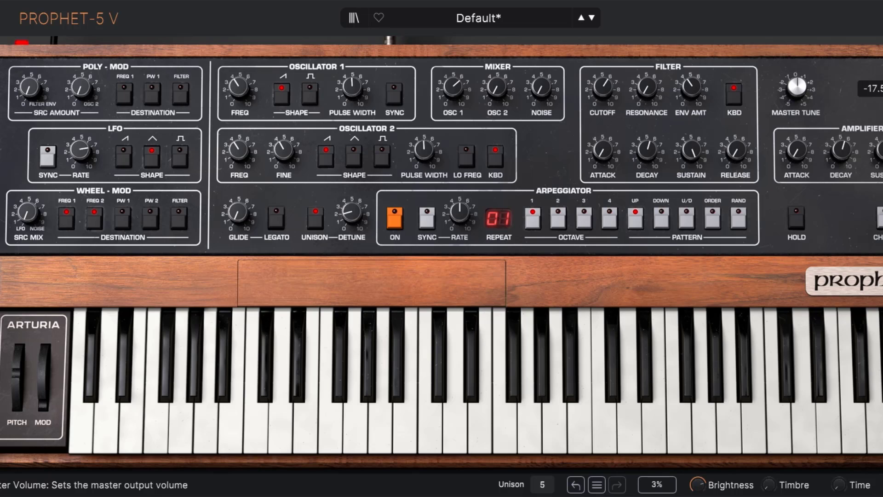
# Try unison detune at 0.500 and 9.09, ending at about 2.
pyautogui.moveTo(349, 214)
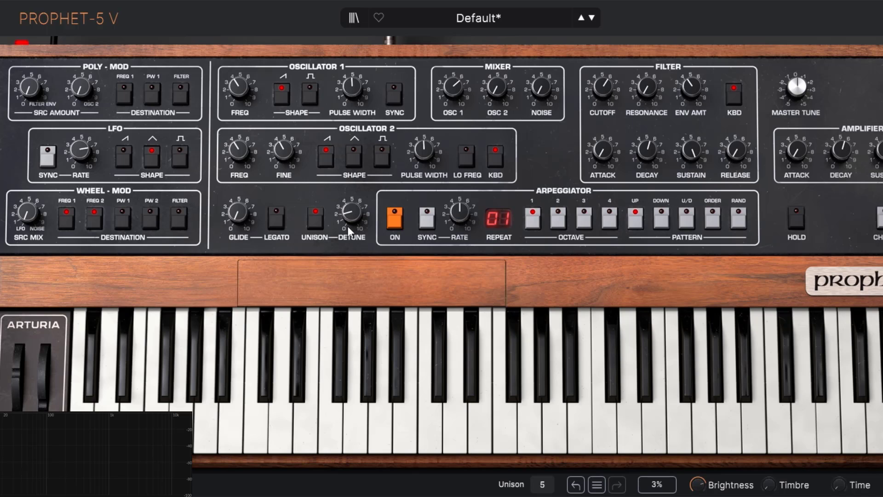
pyautogui.moveTo(346, 226); pyautogui.dragTo(347, 243)
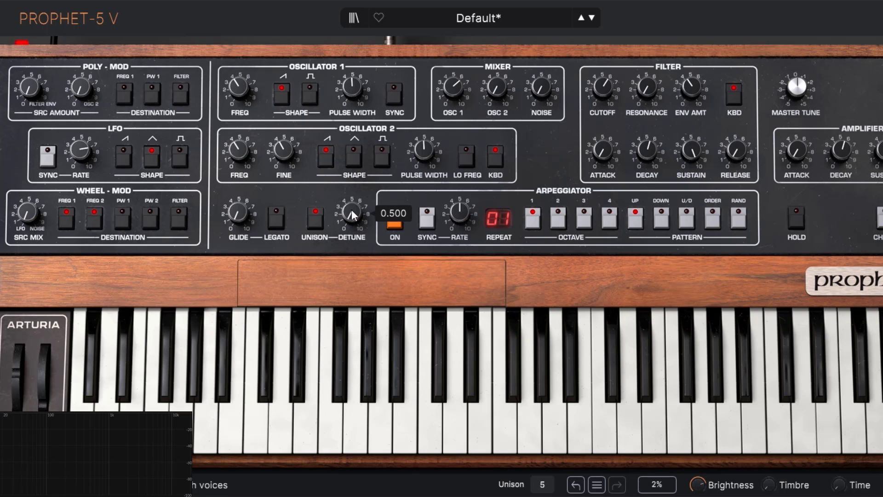
pyautogui.moveTo(351, 211)
pyautogui.mouseDown()
pyautogui.moveTo(351, 198)
pyautogui.moveTo(351, 212)
pyautogui.mouseUp()
pyautogui.click(353, 216)
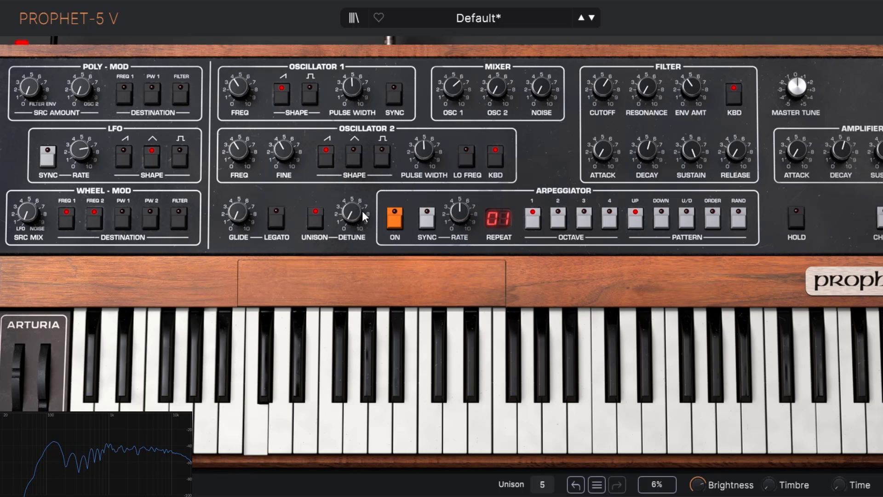
pyautogui.moveTo(359, 212)
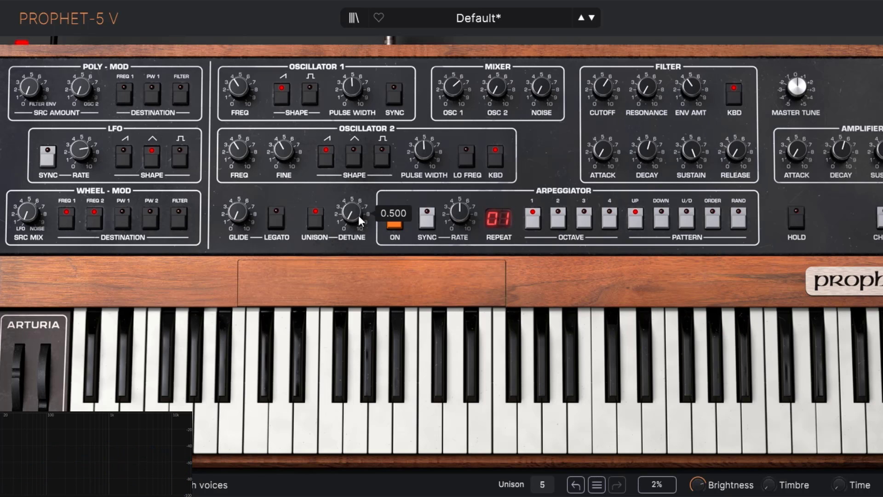
pyautogui.moveTo(357, 215); pyautogui.dragTo(358, 134)
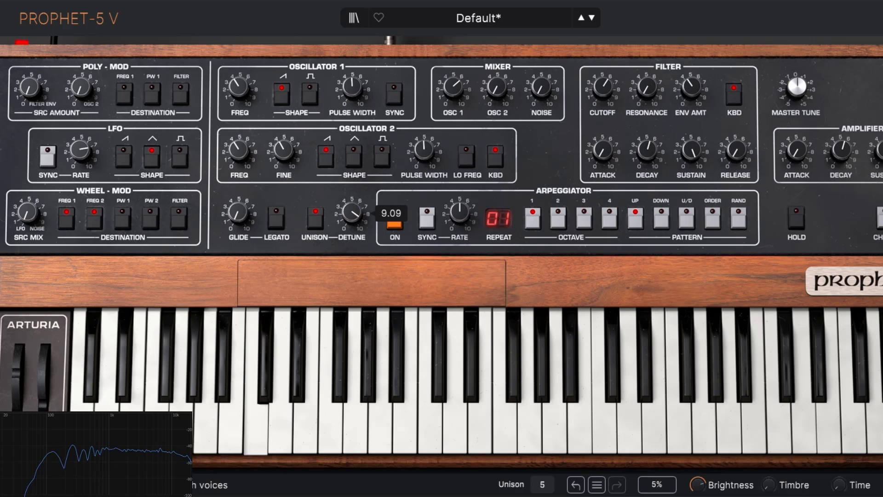
pyautogui.moveTo(357, 133); pyautogui.dragTo(357, 203)
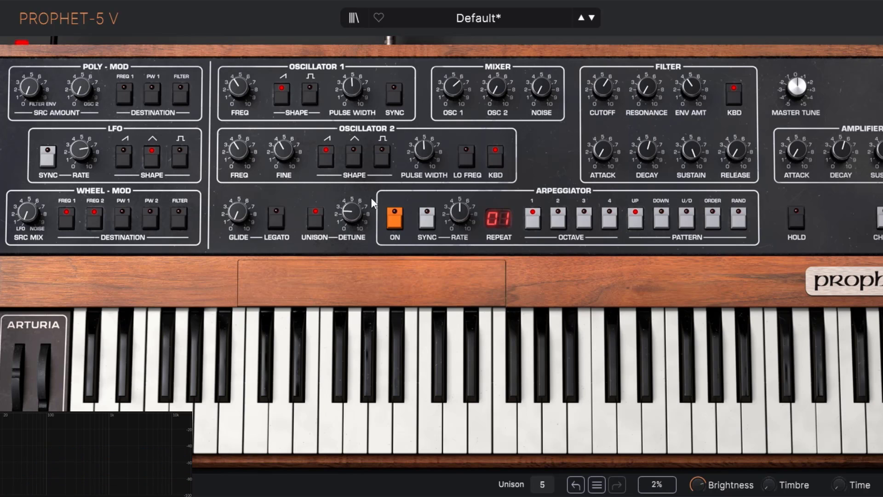
# Turn unison off and back on for comparison, and raise the unison voice count to 8.
pyautogui.click(315, 218)
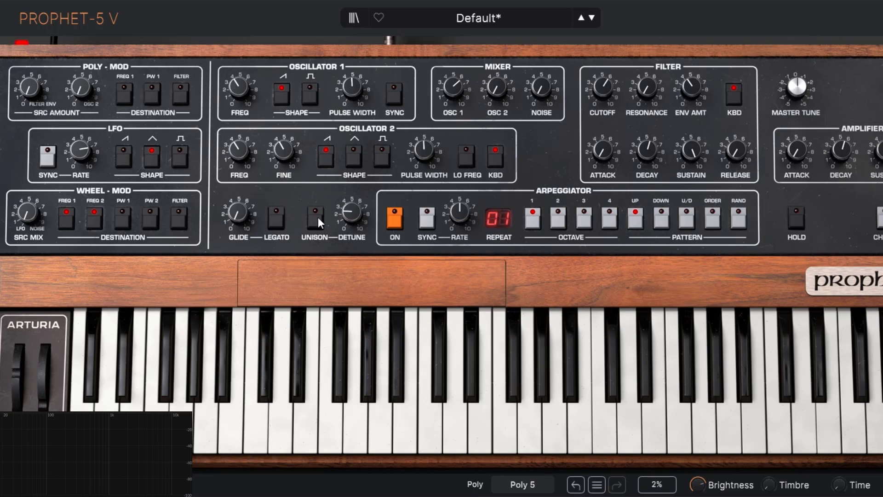
pyautogui.click(316, 218)
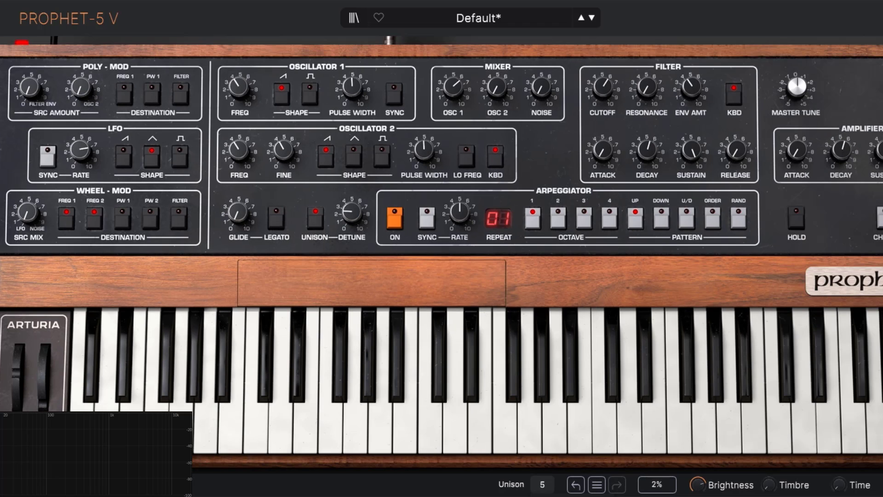
pyautogui.moveTo(543, 485); pyautogui.dragTo(543, 474)
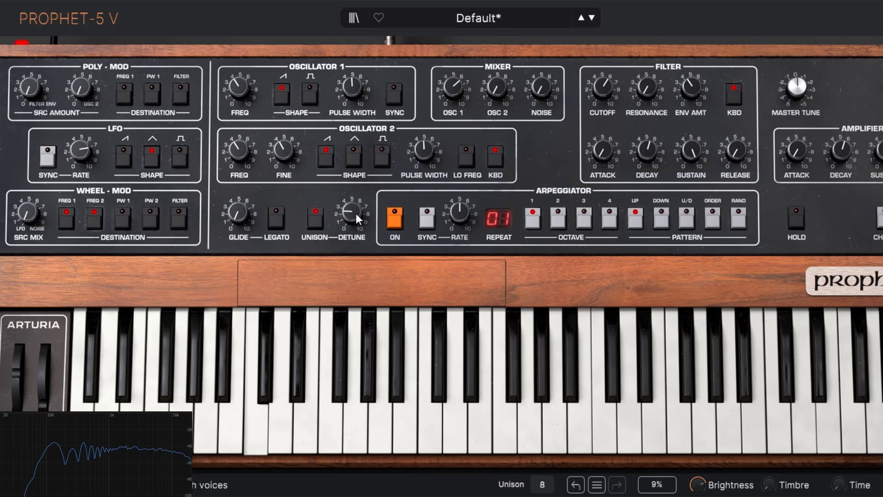
pyautogui.moveTo(352, 211)
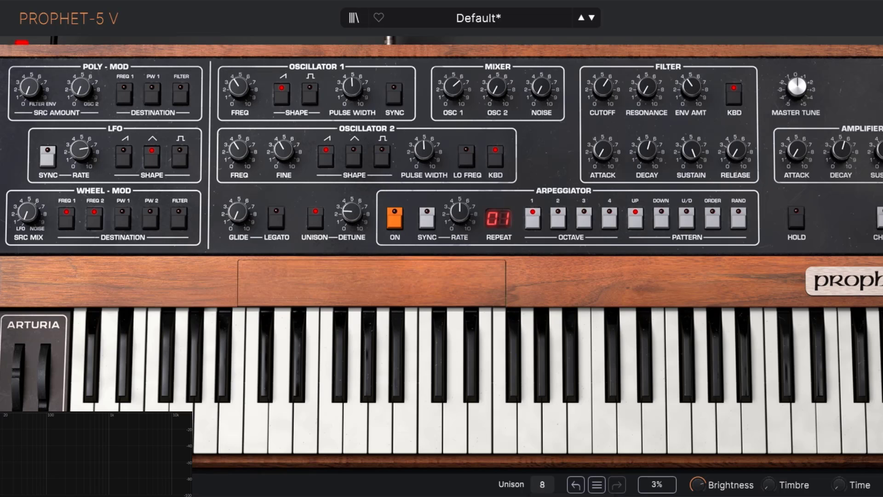
# Reduce the unison voice count to 2.
pyautogui.click(493, 392)
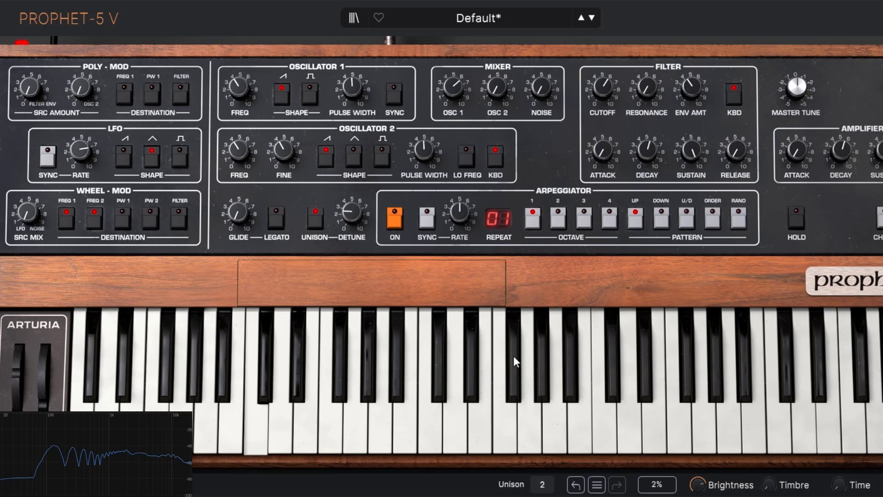
pyautogui.click(551, 483)
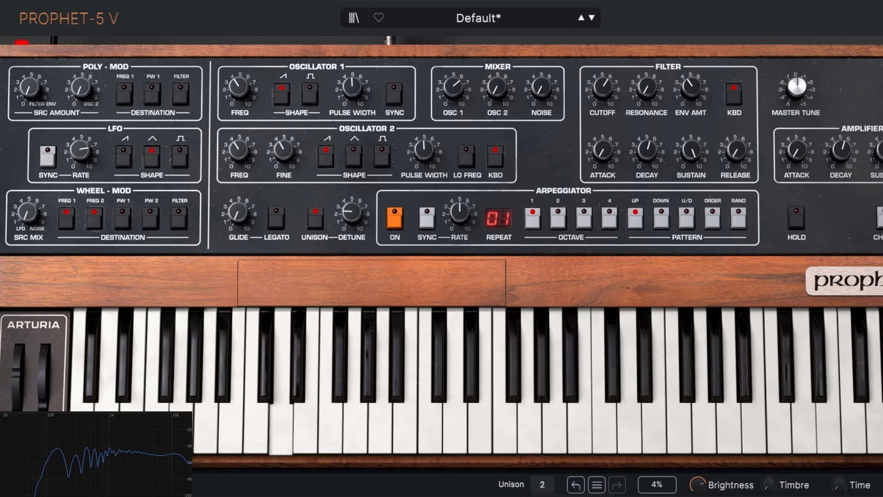
pyautogui.click(540, 483)
pyautogui.click(542, 486)
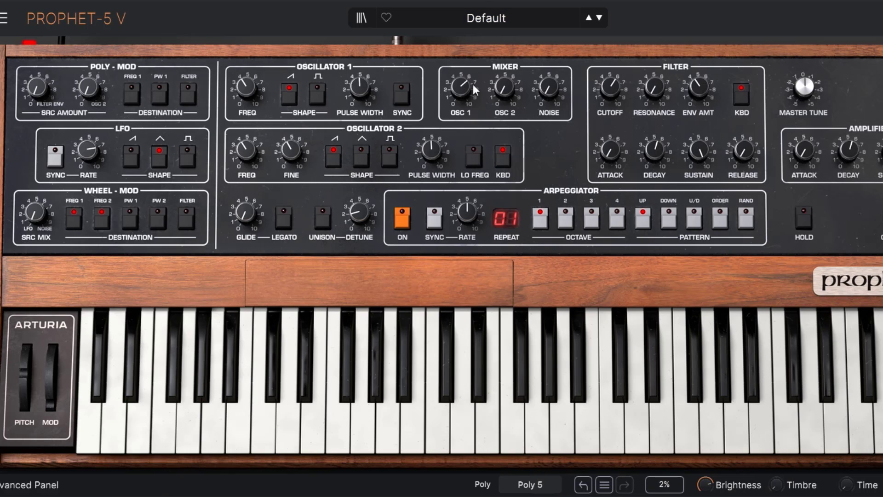
# On the Default preset, reveal the voice dispersion controls, select dispersion 2, and inspect its pitch, PW and mod amounts.
pyautogui.click(267, 272)
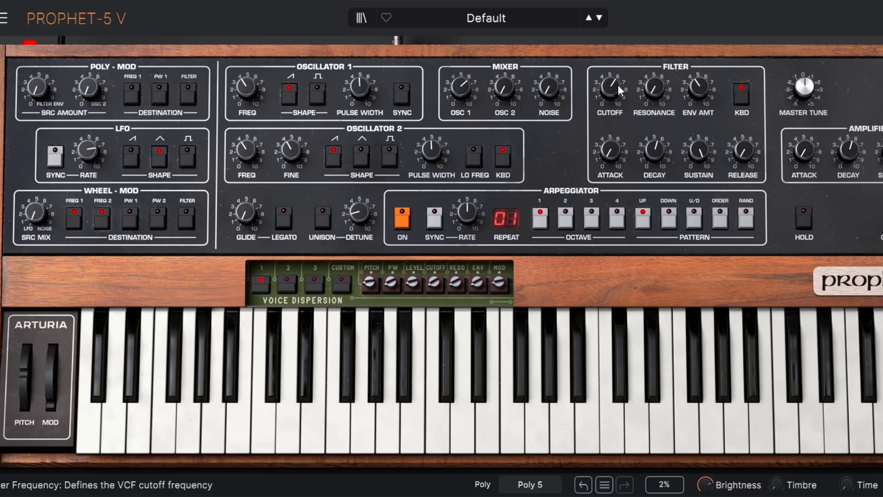
pyautogui.moveTo(618, 86)
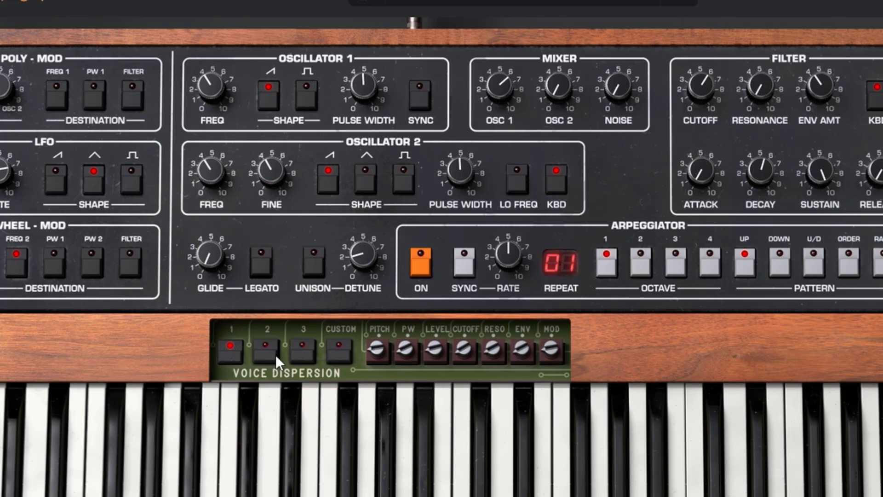
pyautogui.click(275, 355)
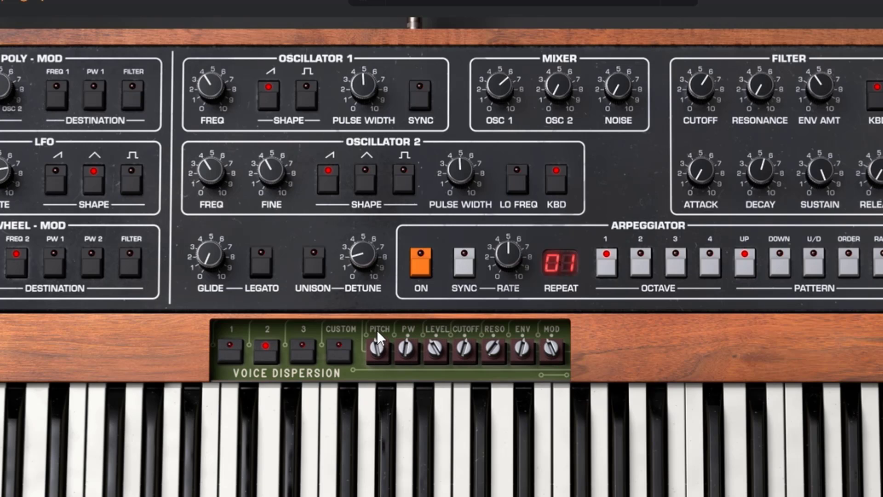
pyautogui.moveTo(377, 349)
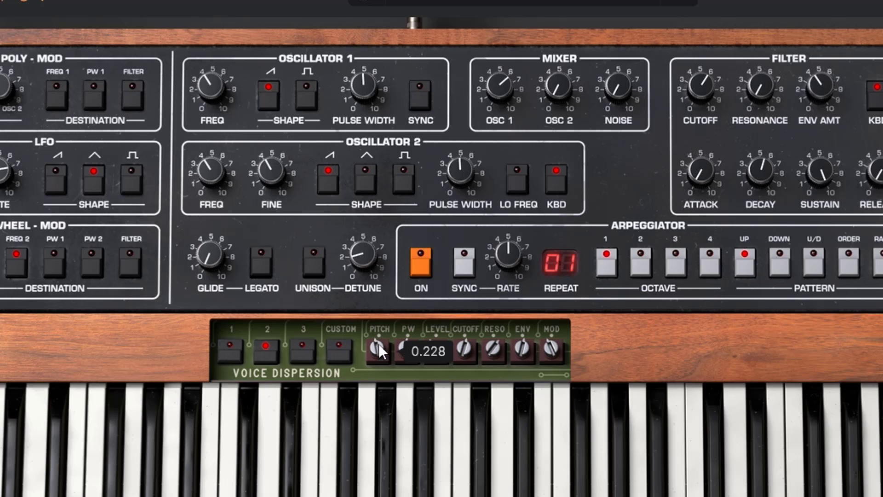
pyautogui.moveTo(406, 345)
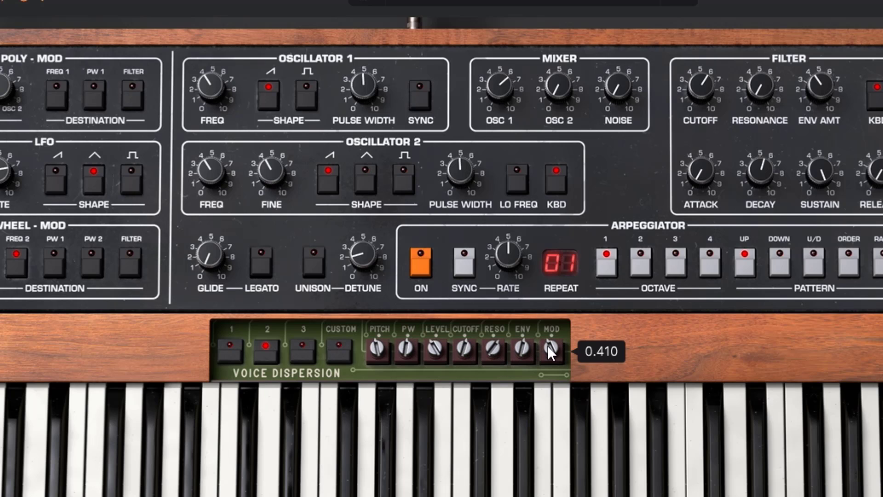
# Compare voice dispersion settings 1, 2 and 3, ending on setting 3.
pyautogui.click(302, 352)
pyautogui.click(265, 351)
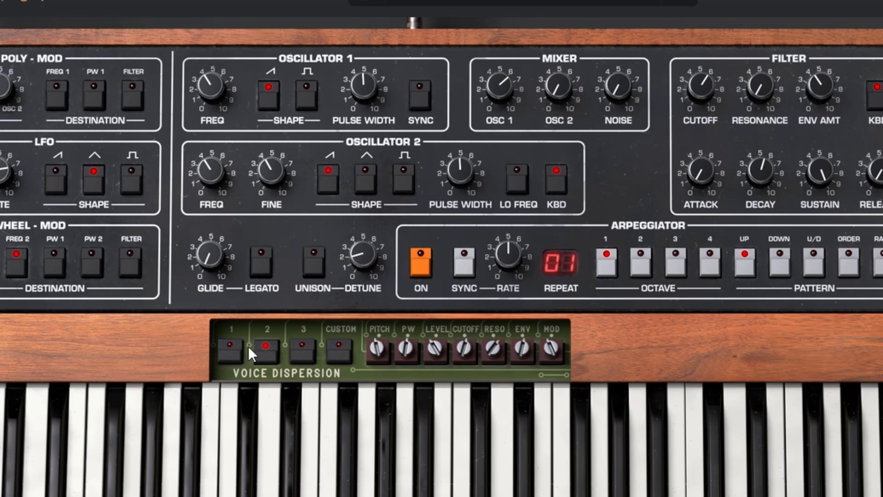
pyautogui.click(229, 351)
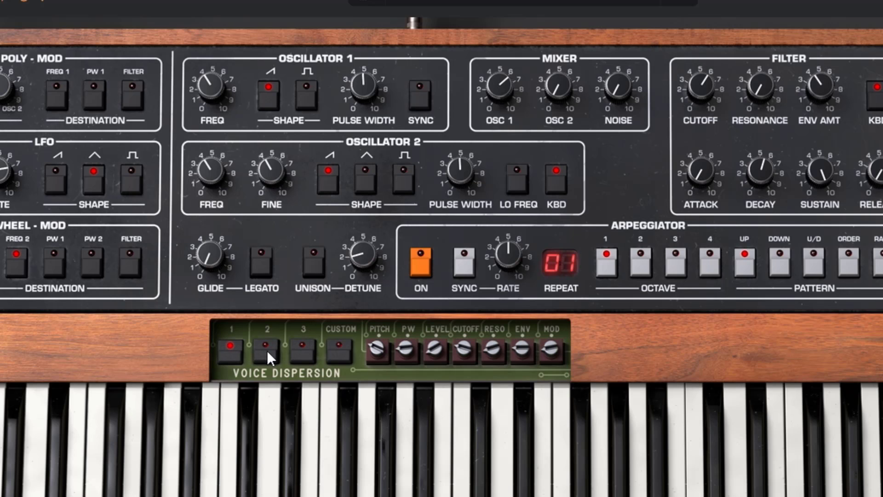
pyautogui.click(266, 351)
pyautogui.click(302, 351)
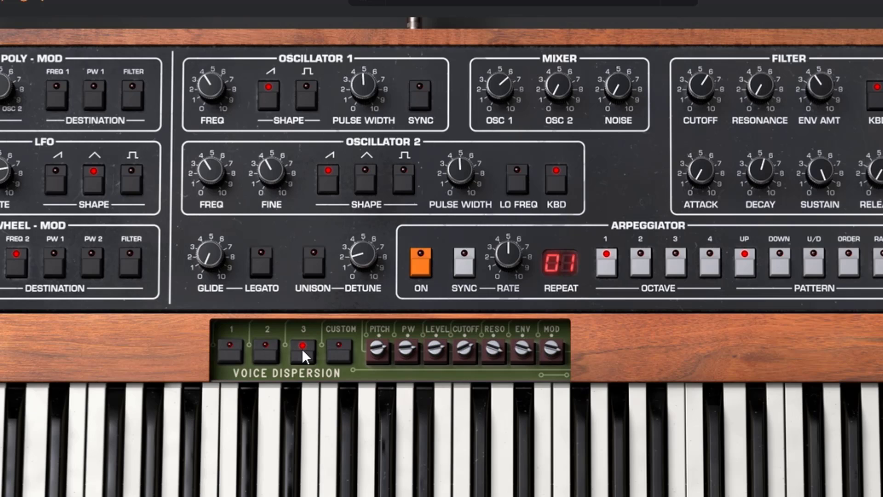
# Lower the filter cutoff slightly, raise the resonance to about 3, and compare voice dispersion settings Custom, 1 and 3, ending on 3.
pyautogui.click(337, 352)
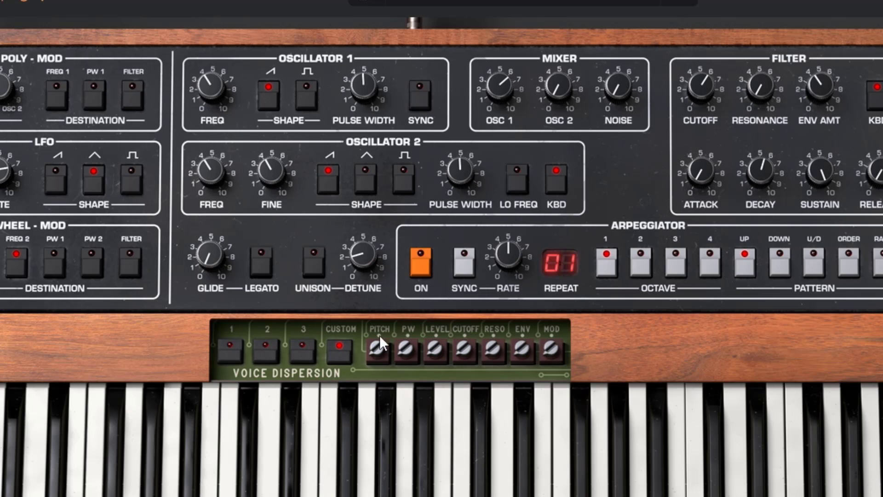
pyautogui.click(303, 349)
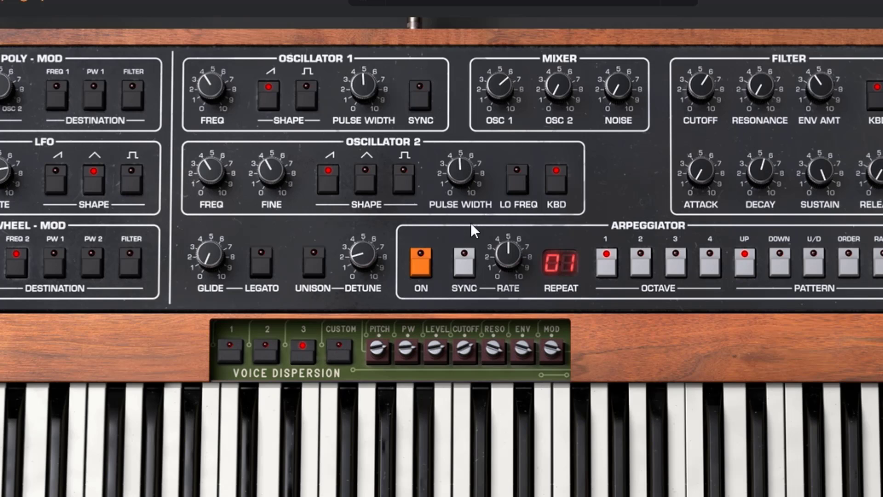
pyautogui.moveTo(704, 90); pyautogui.dragTo(703, 98)
pyautogui.moveTo(758, 91)
pyautogui.mouseDown()
pyautogui.moveTo(758, 60)
pyautogui.moveTo(753, 90)
pyautogui.mouseUp()
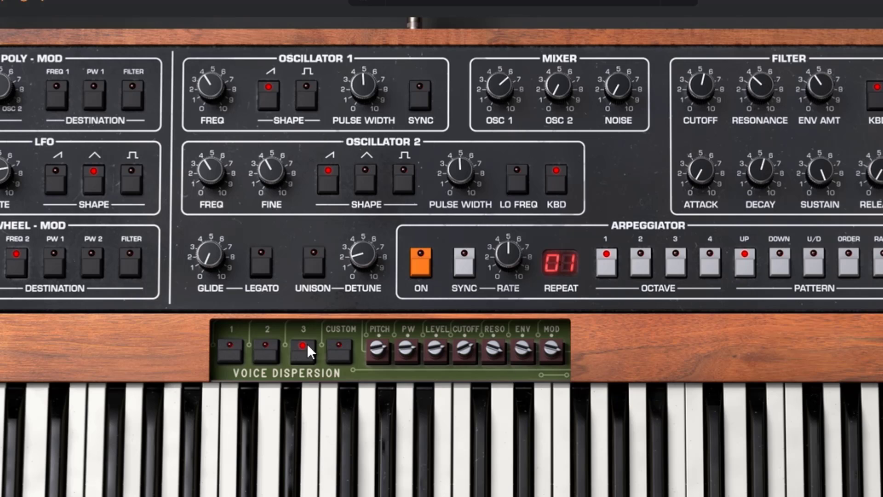
pyautogui.click(237, 346)
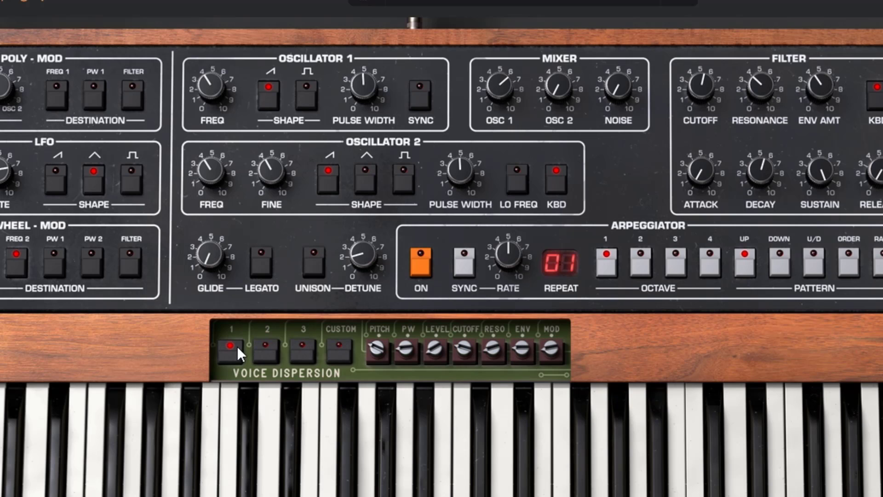
pyautogui.click(299, 348)
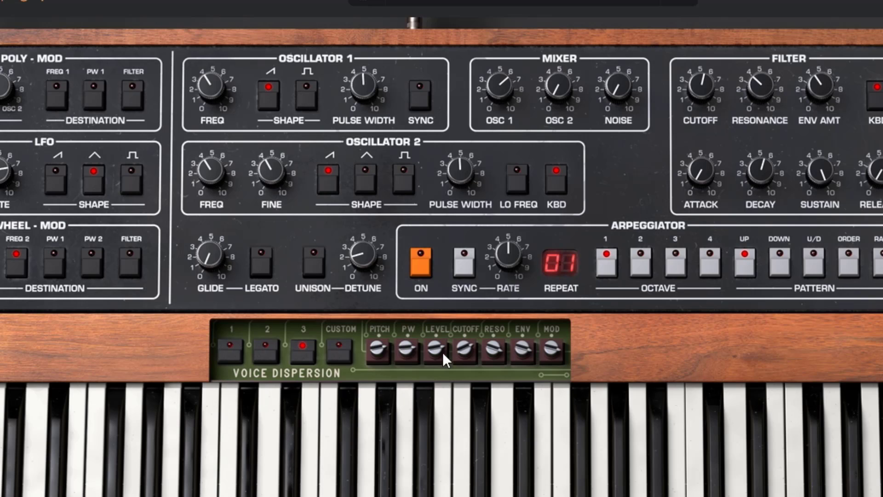
# Select custom voice dispersion and adjust its pitch and modulation amounts.
pyautogui.click(342, 353)
pyautogui.moveTo(377, 354); pyautogui.dragTo(488, 333)
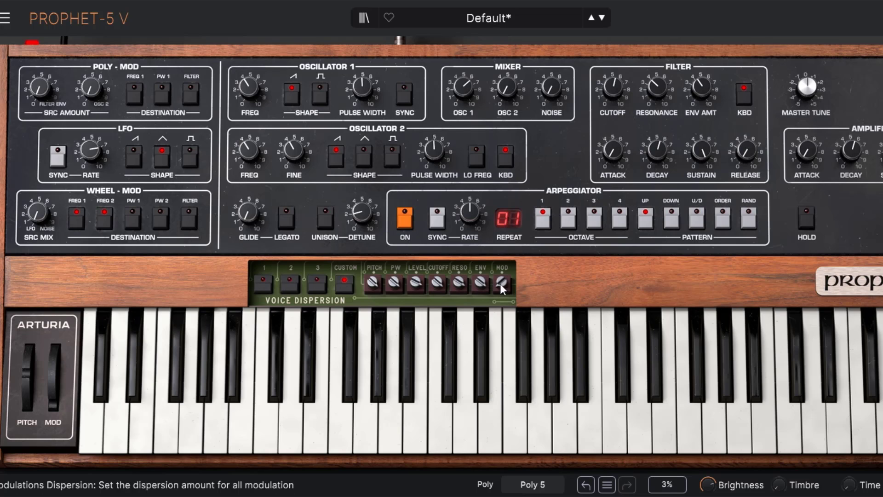
pyautogui.moveTo(501, 285); pyautogui.dragTo(500, 257)
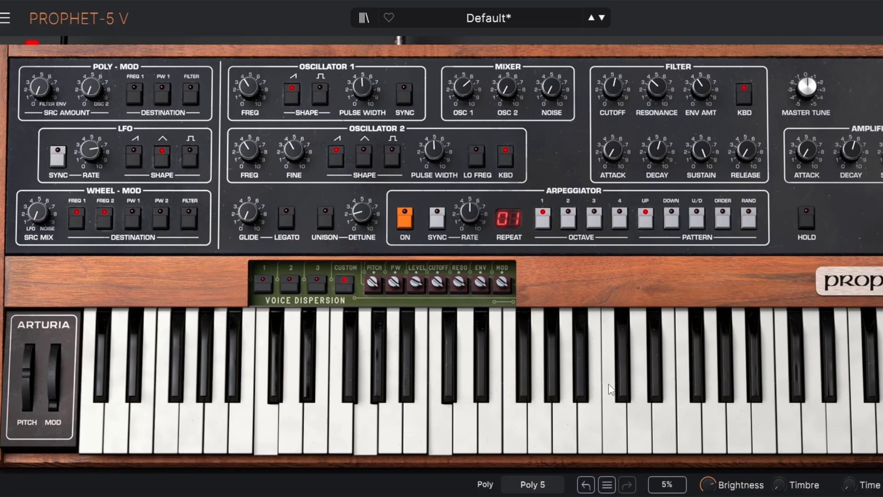
# Compare voice dispersion 1 with Custom, hide the dispersion controls, and reload the Default preset.
pyautogui.click(264, 284)
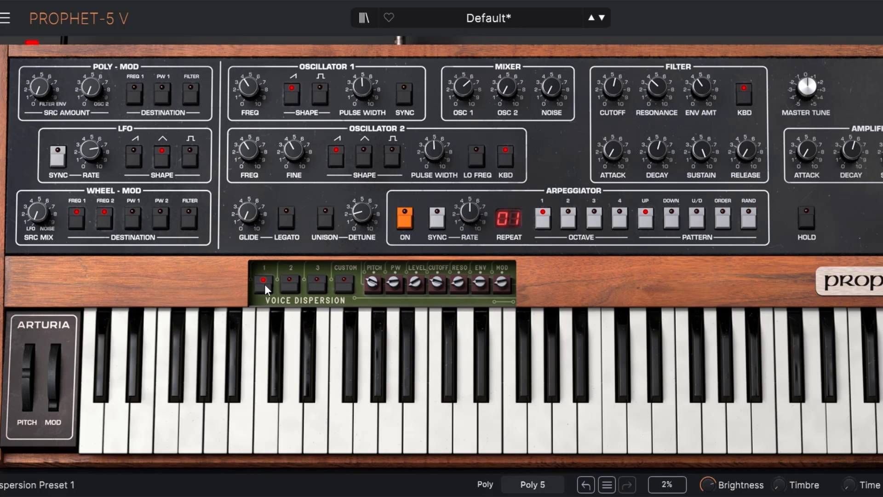
pyautogui.click(346, 279)
pyautogui.moveTo(379, 284)
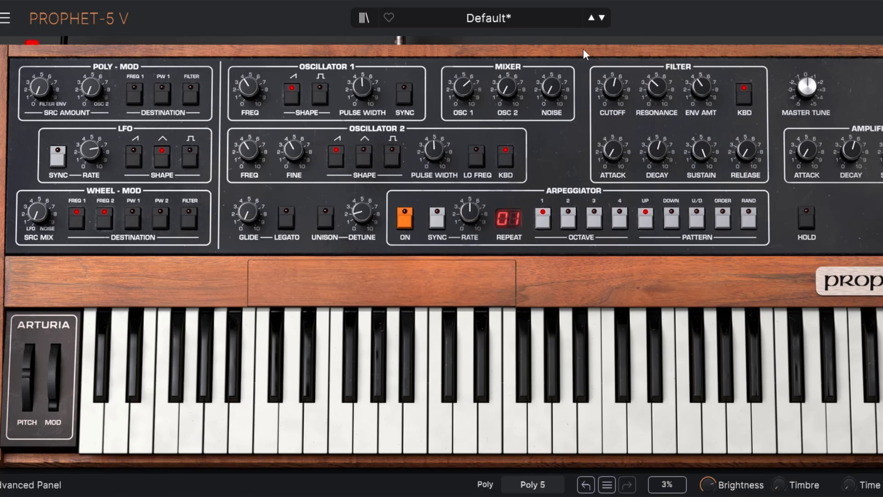
pyautogui.click(601, 19)
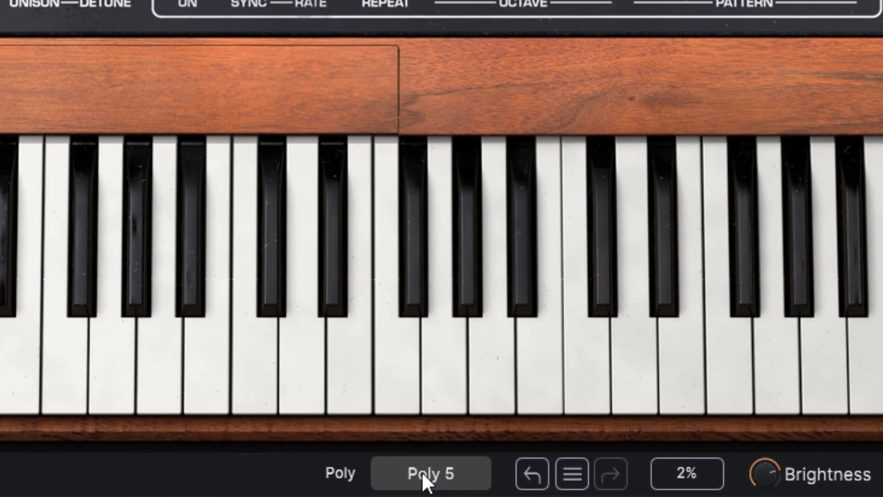
# Try the play modes Mono, Poly 16, Poly 2 and Poly 8 in turn, ending on Poly 8.
pyautogui.click(422, 473)
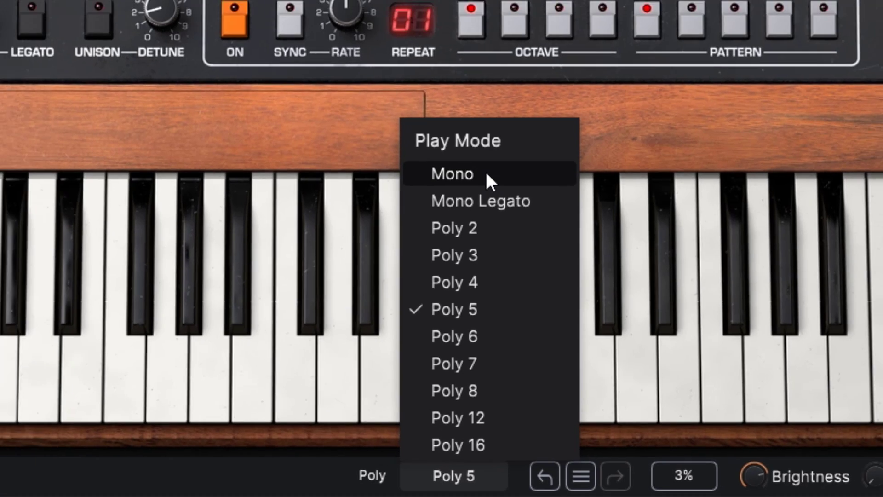
pyautogui.click(467, 137)
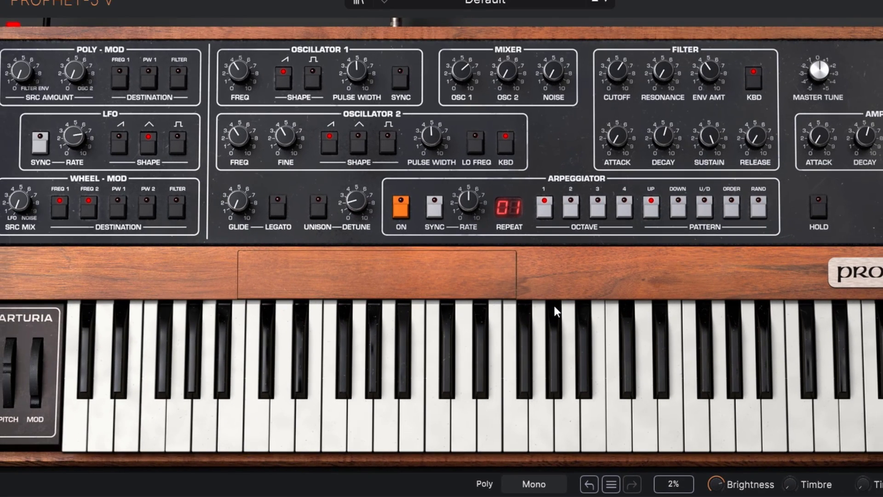
pyautogui.click(558, 483)
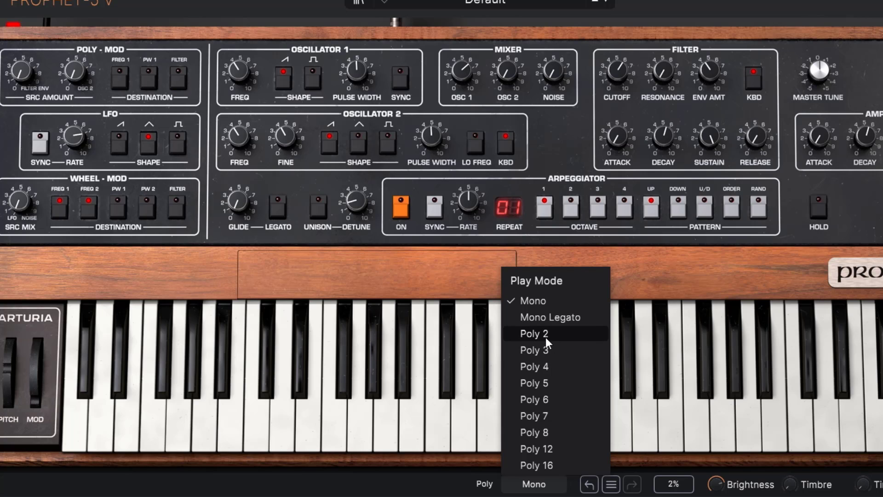
pyautogui.click(554, 463)
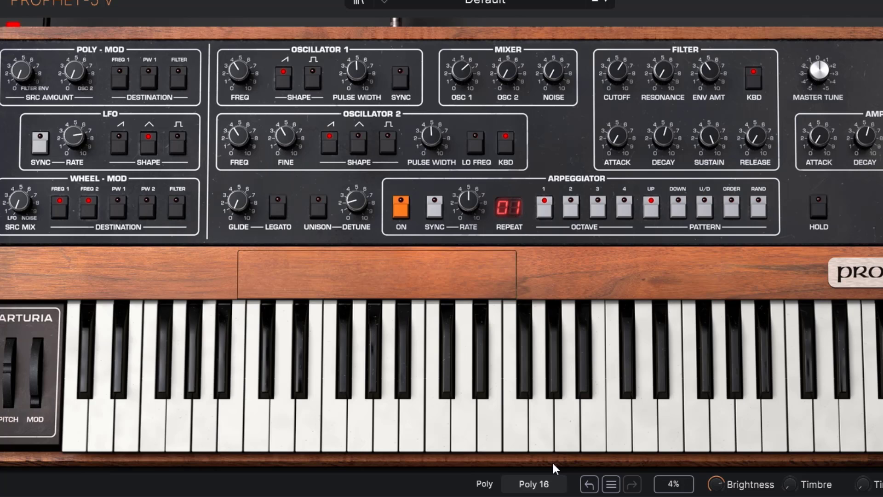
pyautogui.click(552, 482)
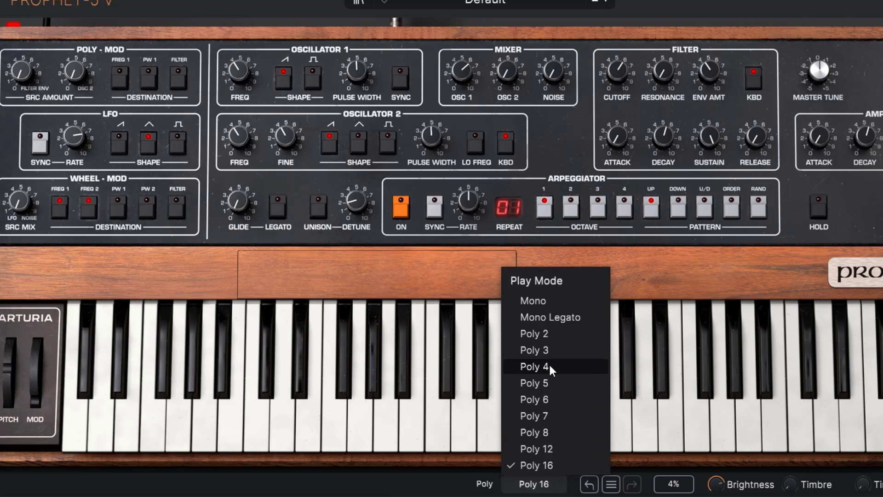
pyautogui.click(546, 340)
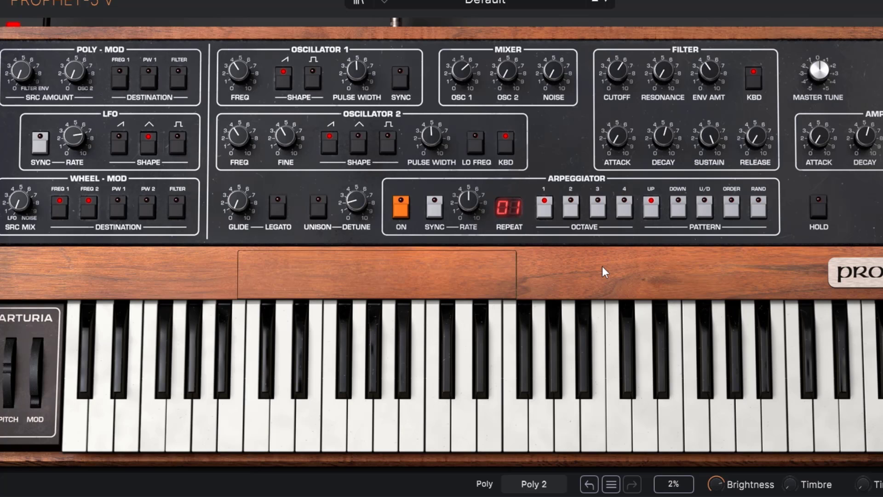
pyautogui.click(533, 484)
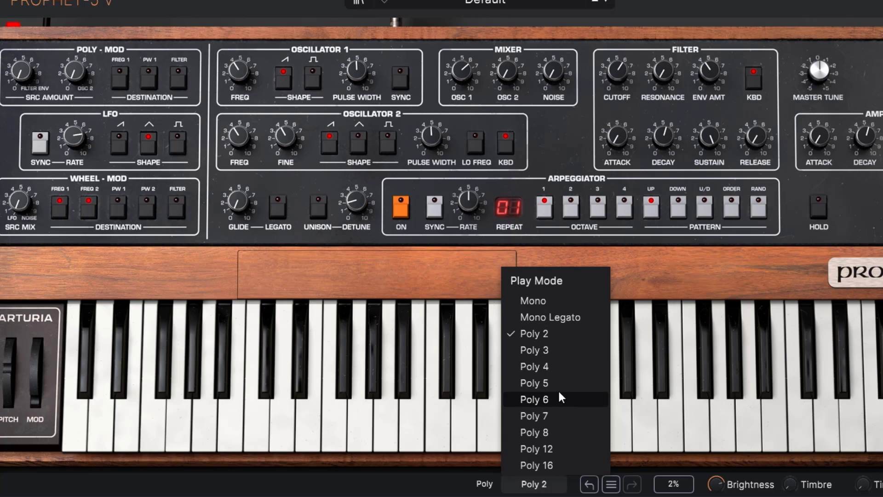
pyautogui.click(545, 431)
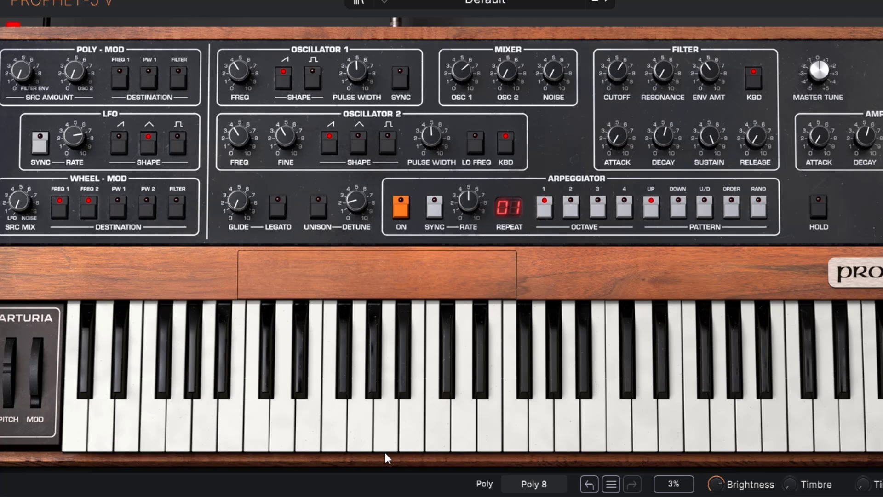
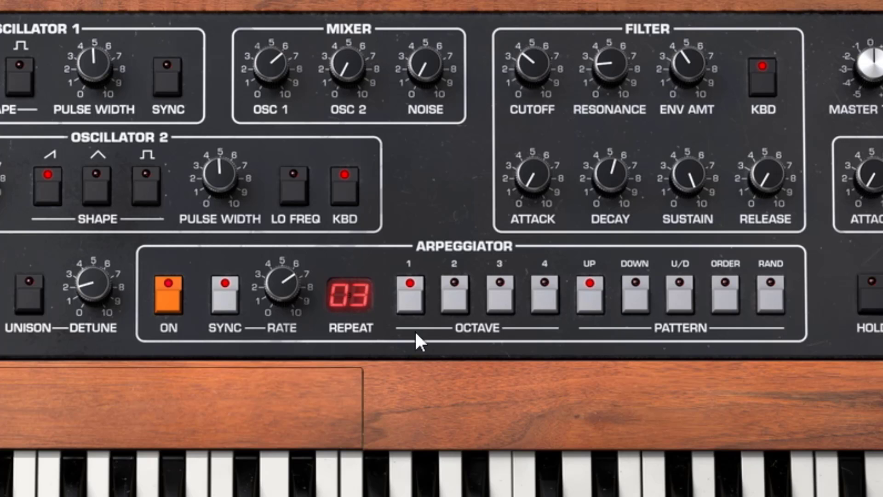
# Try an arpeggiator repeat of 4, and set the gate to 73% and the repeat to 1.
pyautogui.click(358, 297)
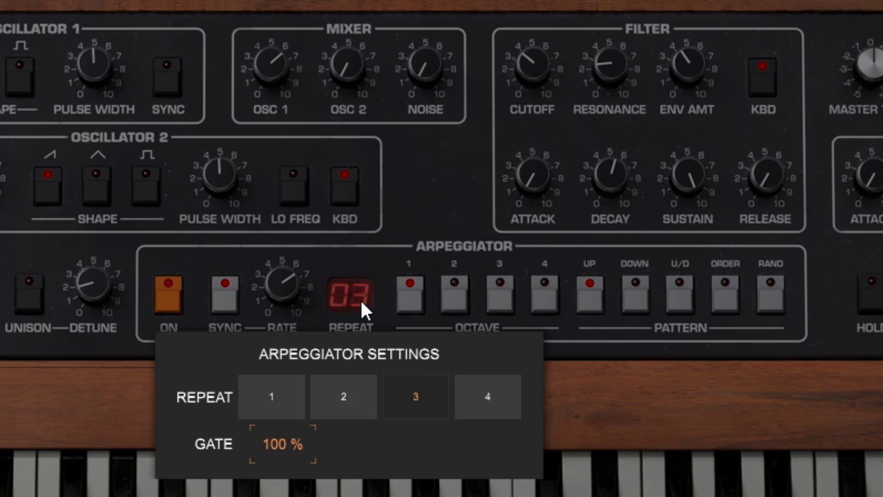
pyautogui.click(478, 413)
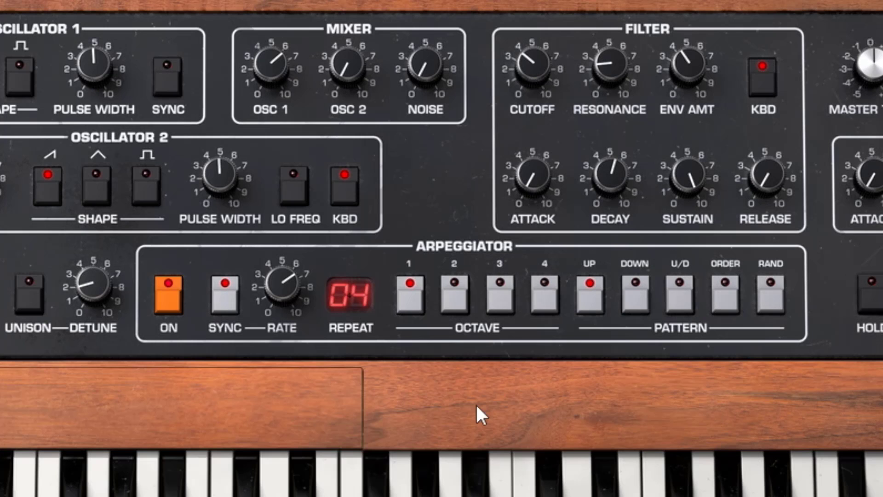
pyautogui.click(354, 304)
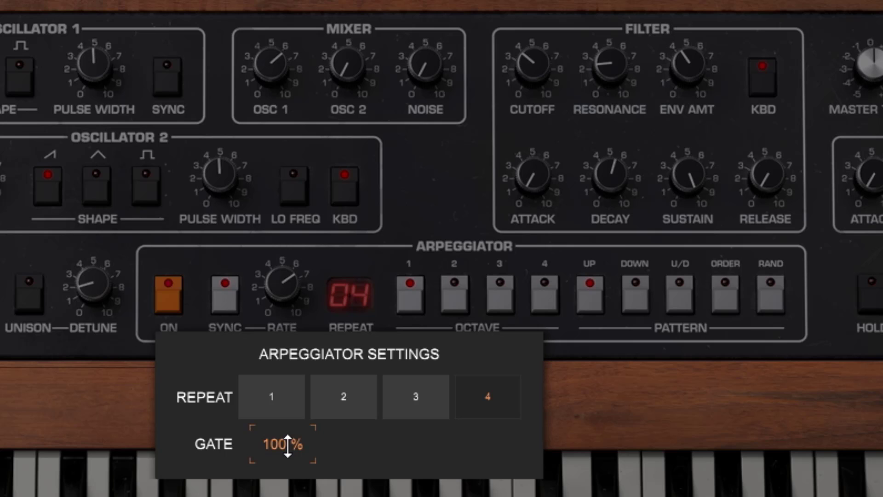
pyautogui.moveTo(287, 445); pyautogui.dragTo(288, 467)
pyautogui.click(265, 396)
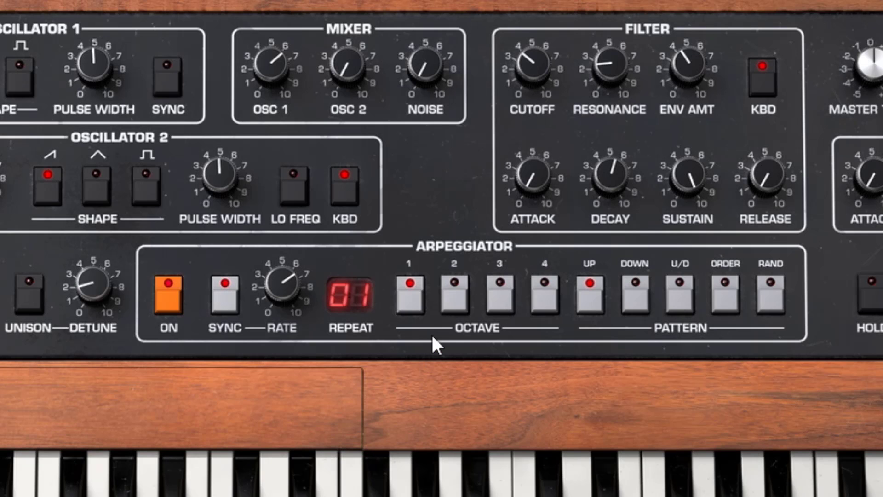
# Raise the arpeggiator repeat to 2 and on to 3 to compare the note repetitions.
pyautogui.click(354, 305)
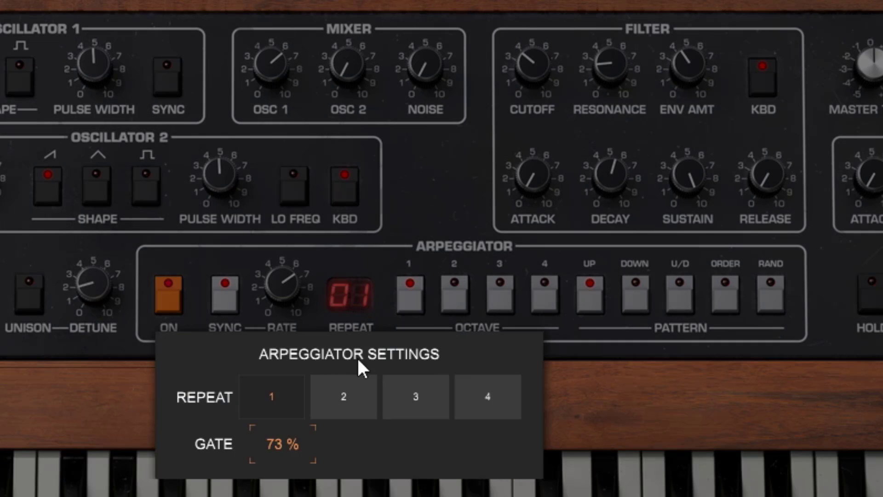
pyautogui.click(355, 398)
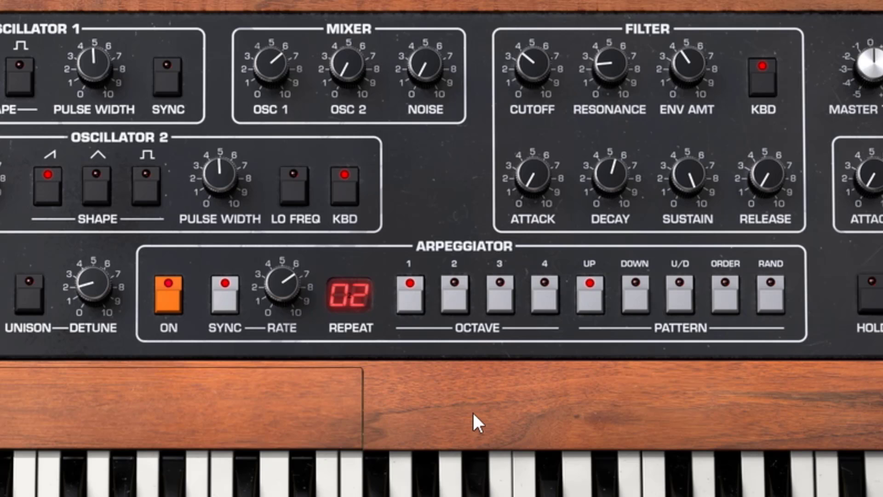
pyautogui.click(356, 305)
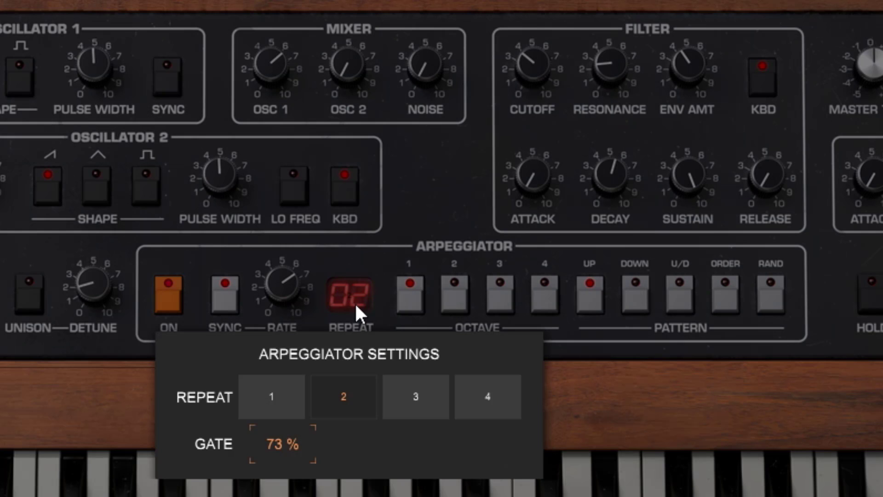
pyautogui.click(444, 398)
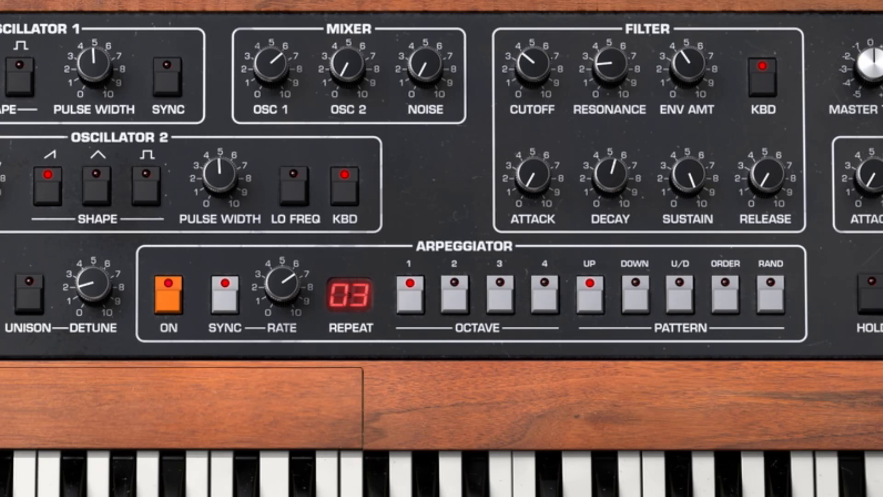
# Lower the arpeggiator rate to about 5 and set its repeat to 4.
pyautogui.moveTo(283, 284); pyautogui.dragTo(282, 297)
pyautogui.click(351, 295)
pyautogui.click(488, 392)
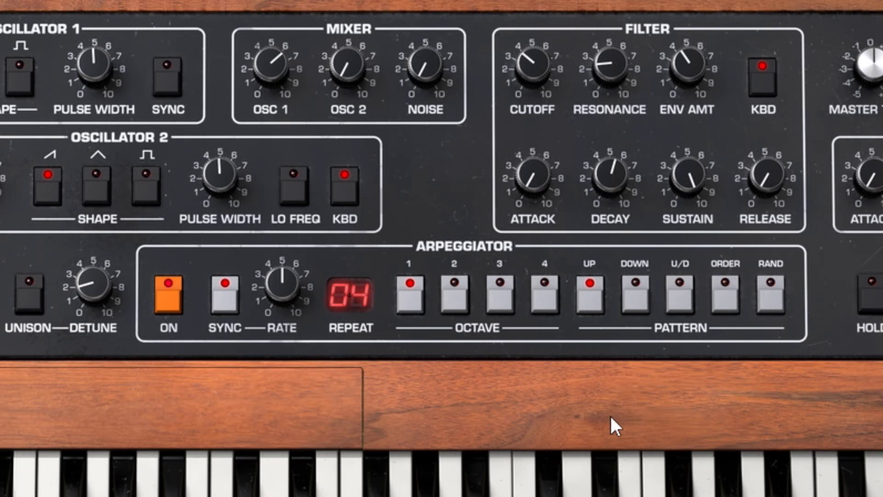
# Set the arpeggiator repeat to 1 and shorten its gate to 30%.
pyautogui.click(349, 298)
pyautogui.click(284, 388)
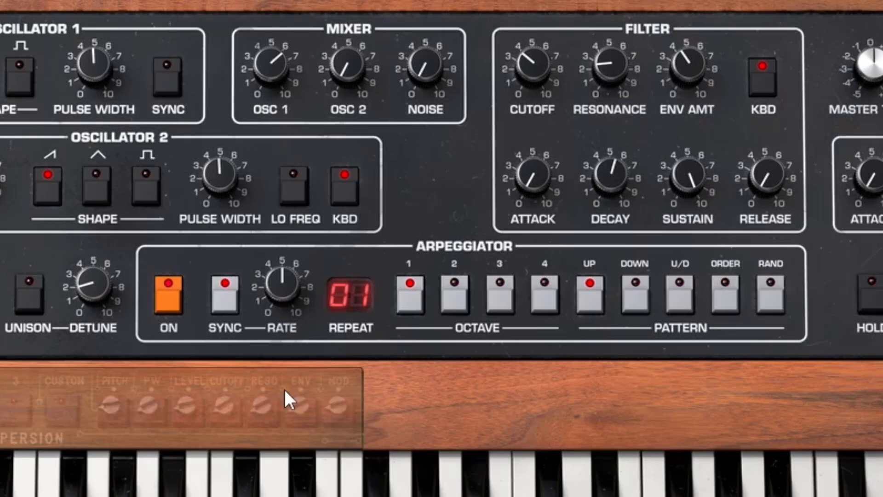
pyautogui.click(340, 304)
pyautogui.moveTo(287, 453); pyautogui.dragTo(287, 475)
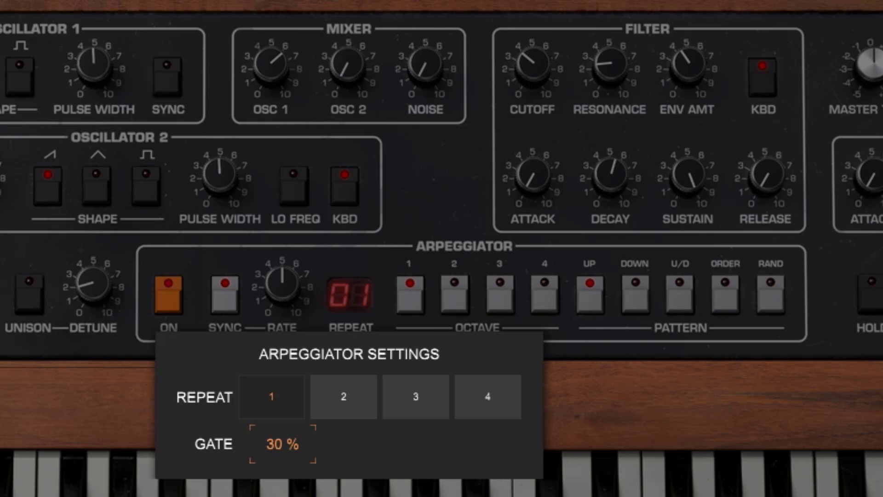
pyautogui.click(585, 385)
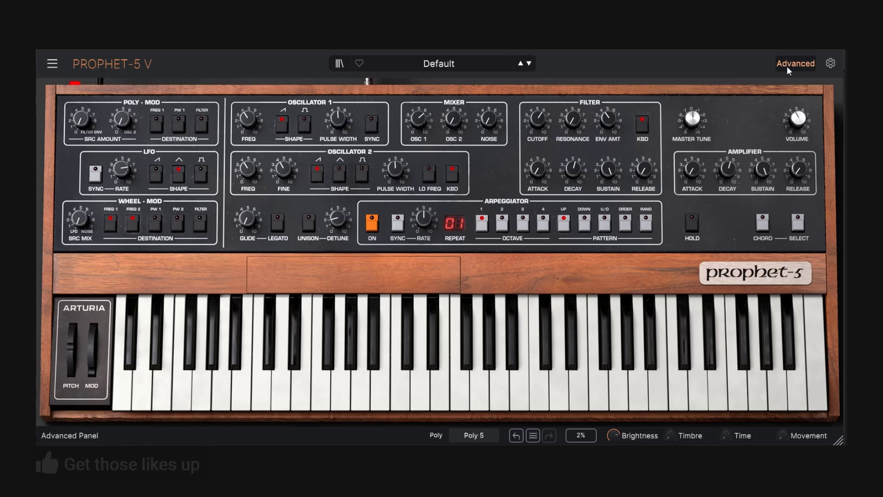
# Reveal the advanced section with its modulations, keyboard and effects pages, and switch the effects routing to parallel.
pyautogui.click(773, 94)
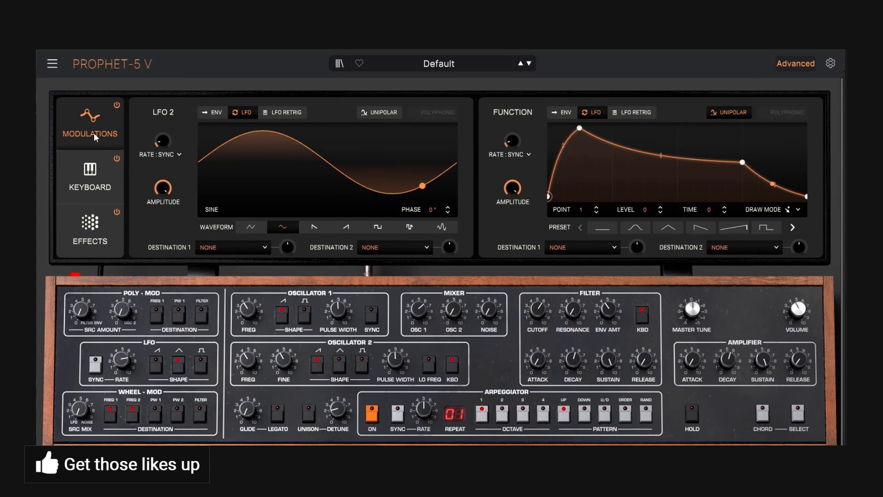
pyautogui.click(90, 179)
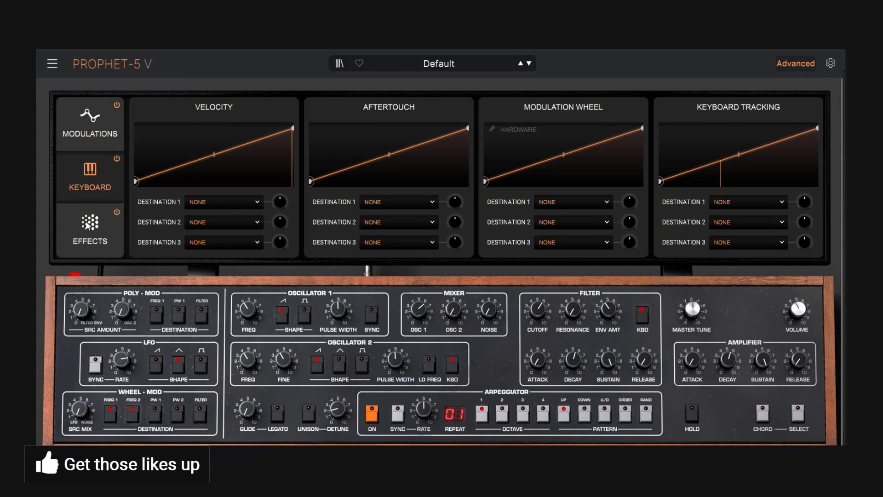
pyautogui.click(88, 224)
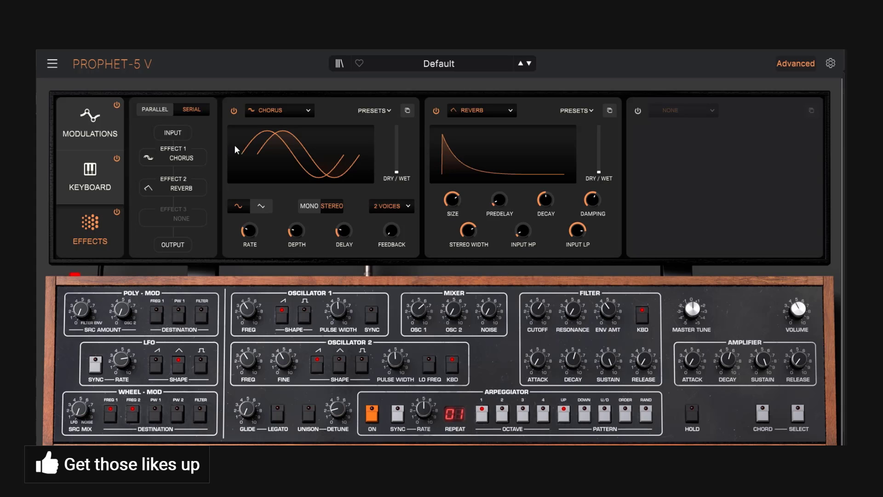
pyautogui.click(158, 112)
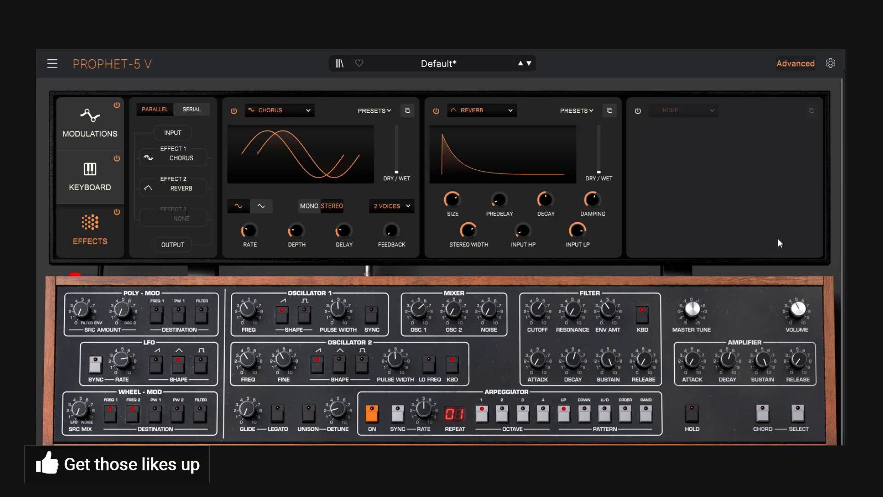
# Switch the effects routing to serial and view the types available for effect 1, keeping Chorus.
pyautogui.click(191, 114)
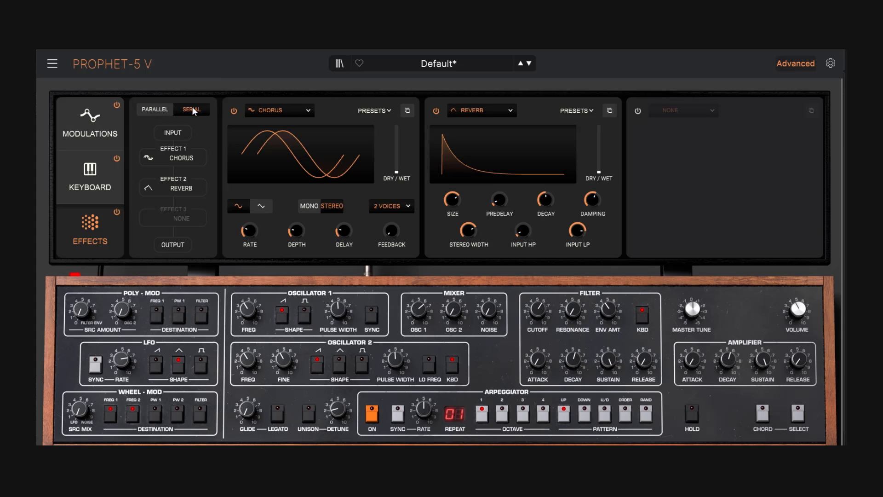
pyautogui.click(303, 112)
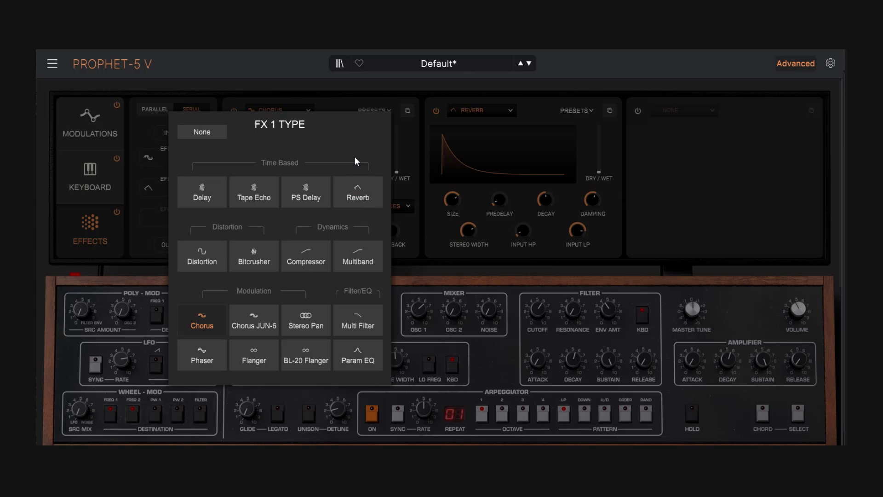
pyautogui.click(414, 122)
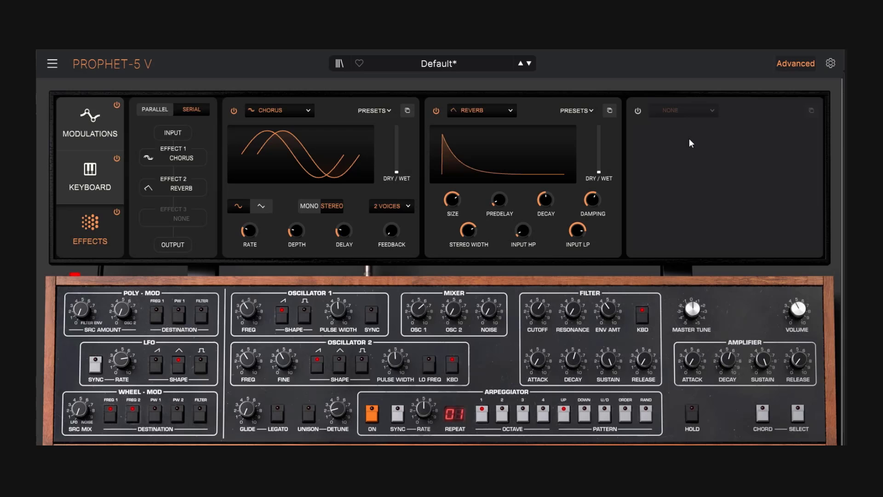
# Blend in the chorus past 21.2% wet with a little reverb, and adjust the filter cutoff slightly.
pyautogui.moveTo(397, 172); pyautogui.dragTo(396, 162)
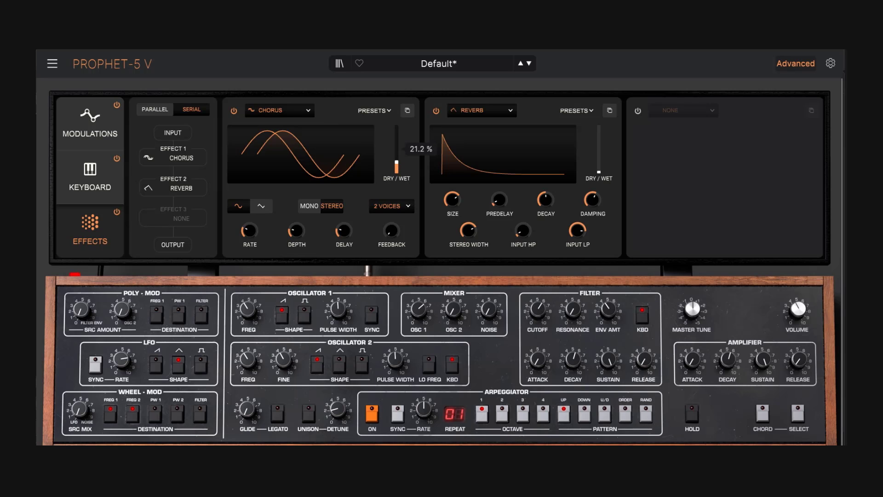
pyautogui.moveTo(599, 174)
pyautogui.mouseDown()
pyautogui.moveTo(599, 160)
pyautogui.moveTo(599, 167)
pyautogui.mouseUp()
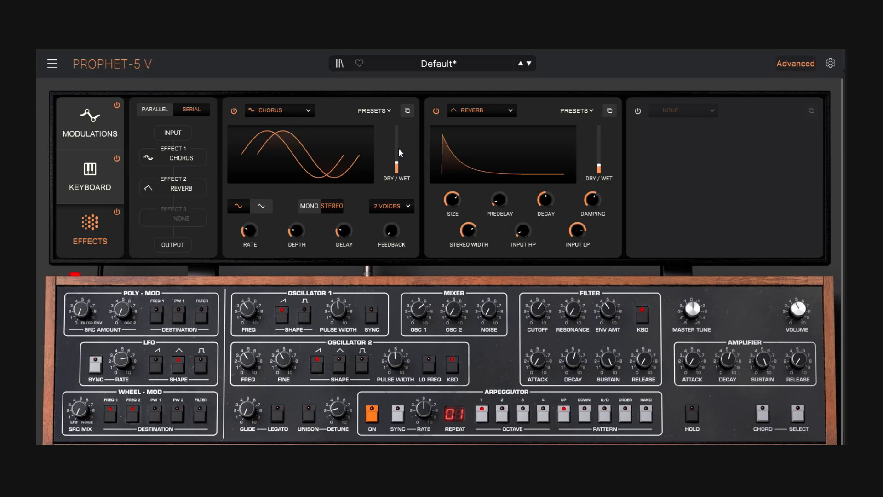
pyautogui.moveTo(396, 163); pyautogui.dragTo(396, 150)
pyautogui.moveTo(540, 309)
pyautogui.mouseDown()
pyautogui.moveTo(572, 308)
pyautogui.moveTo(539, 314)
pyautogui.mouseUp()
# Show the modulations page, assign LFO 2's destination 1 to Filter Cutoff, and adjust the synth's filter cutoff.
pyautogui.click(101, 131)
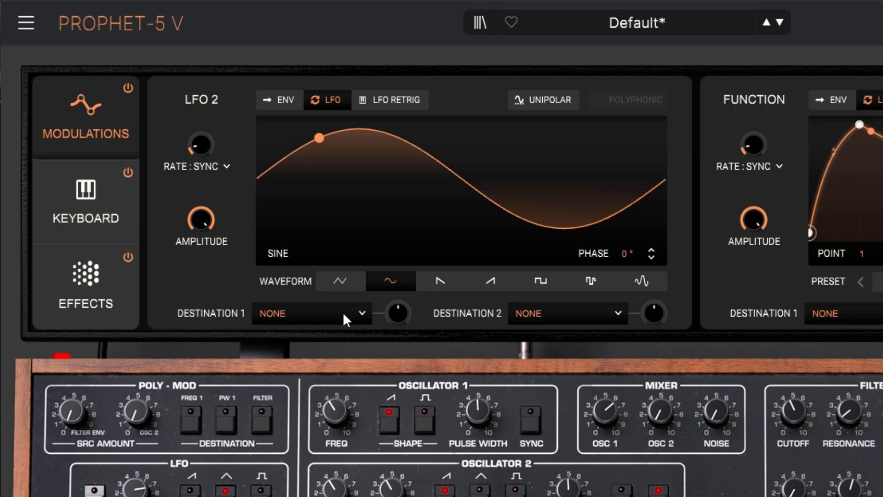
pyautogui.moveTo(792, 404); pyautogui.dragTo(791, 405)
pyautogui.click(165, 253)
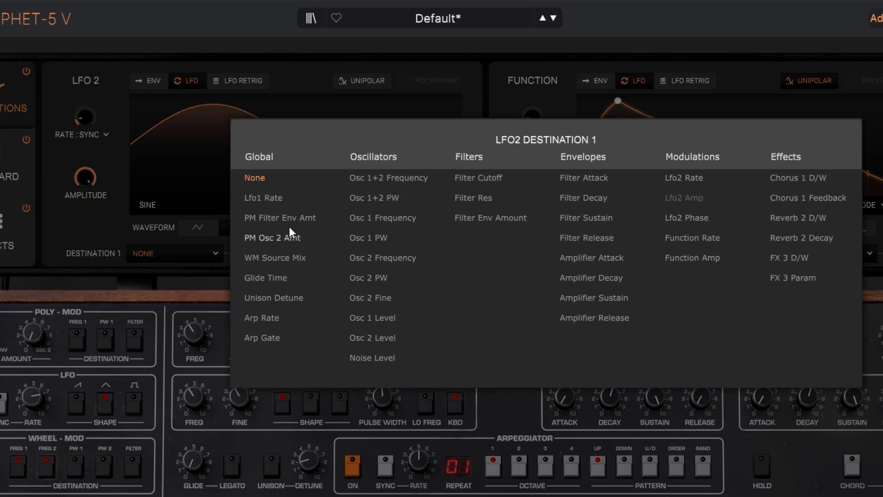
pyautogui.click(482, 179)
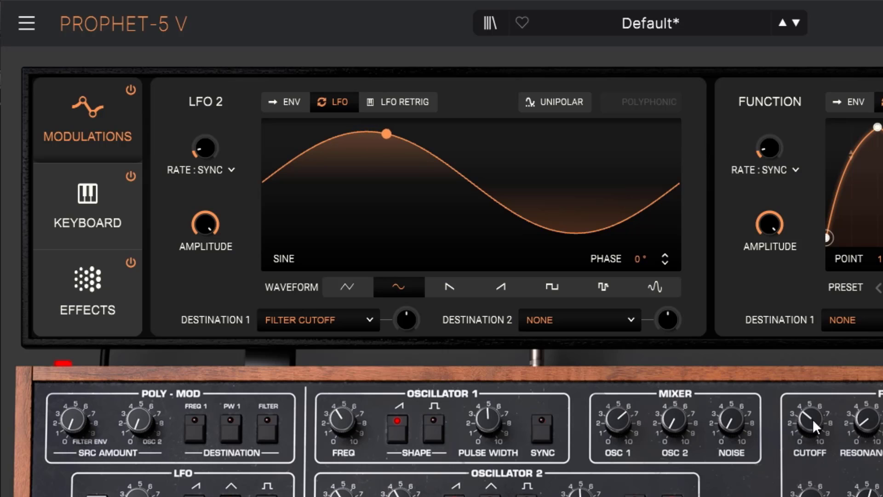
pyautogui.moveTo(813, 420); pyautogui.dragTo(809, 418)
# Raise LFO 2's positive modulation amount on the filter cutoff and speed up its synced rate to 1/8.
pyautogui.moveTo(410, 316)
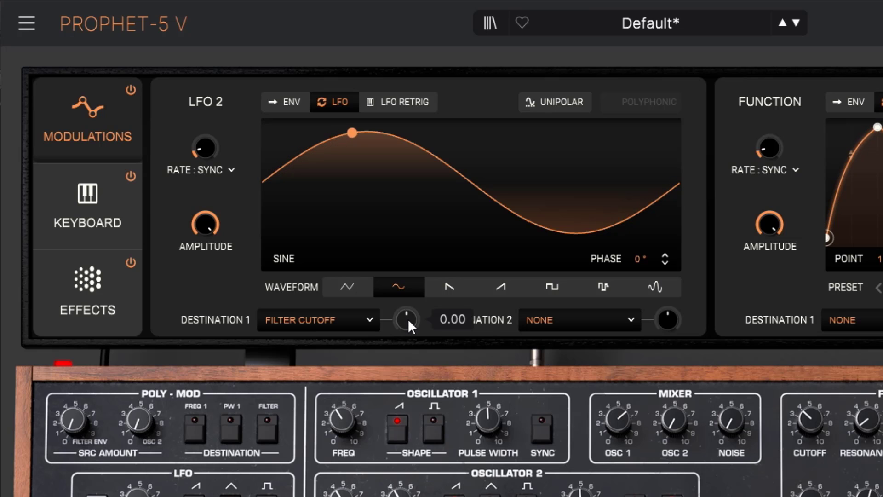
pyautogui.moveTo(407, 318); pyautogui.dragTo(408, 272)
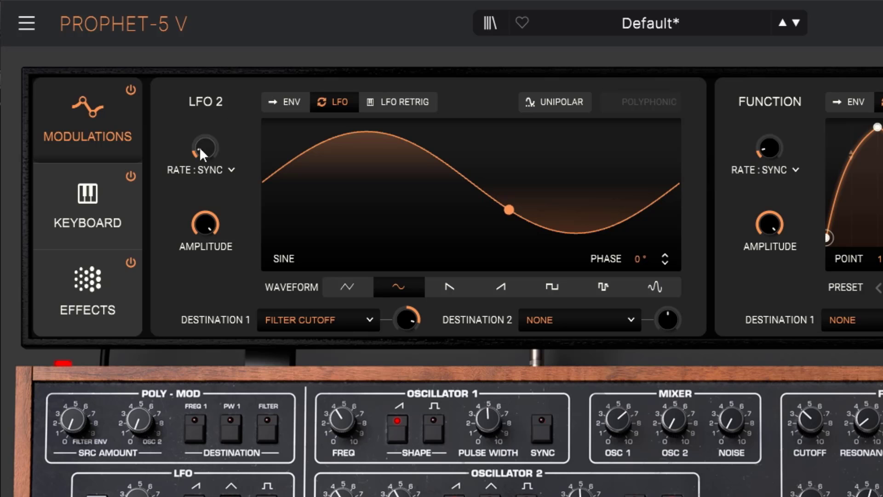
pyautogui.moveTo(211, 156)
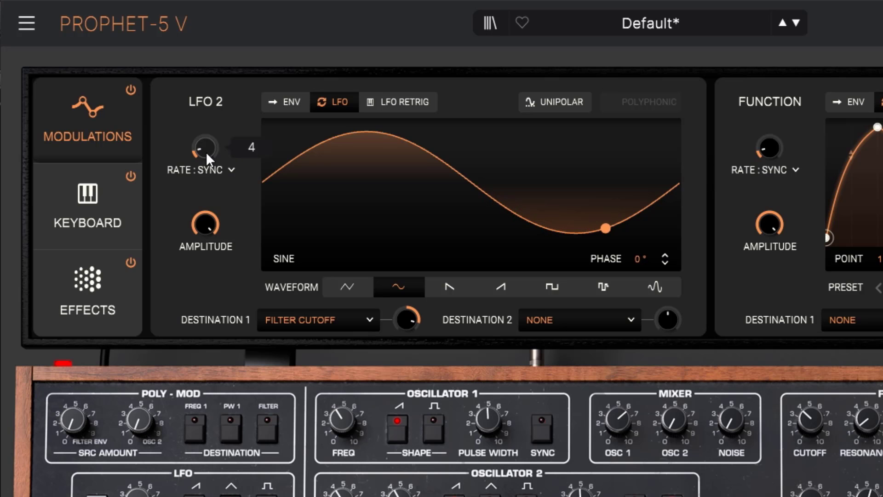
pyautogui.click(223, 168)
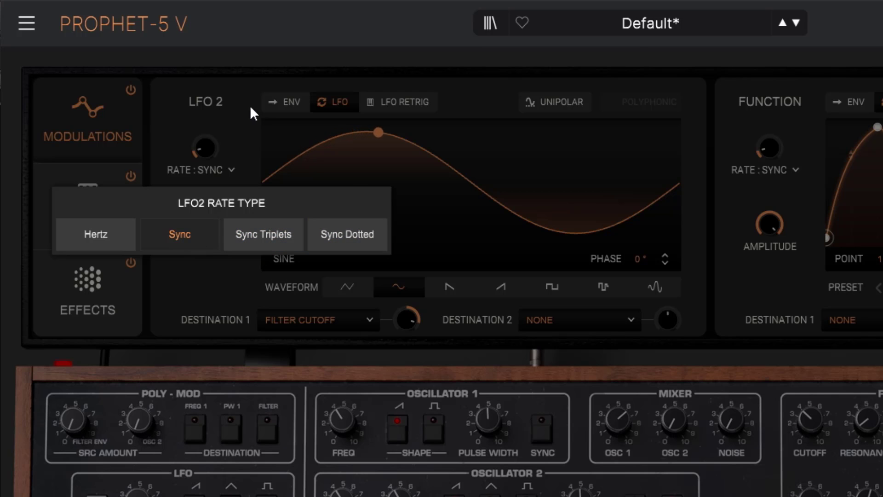
pyautogui.click(252, 176)
pyautogui.moveTo(210, 154); pyautogui.dragTo(211, 117)
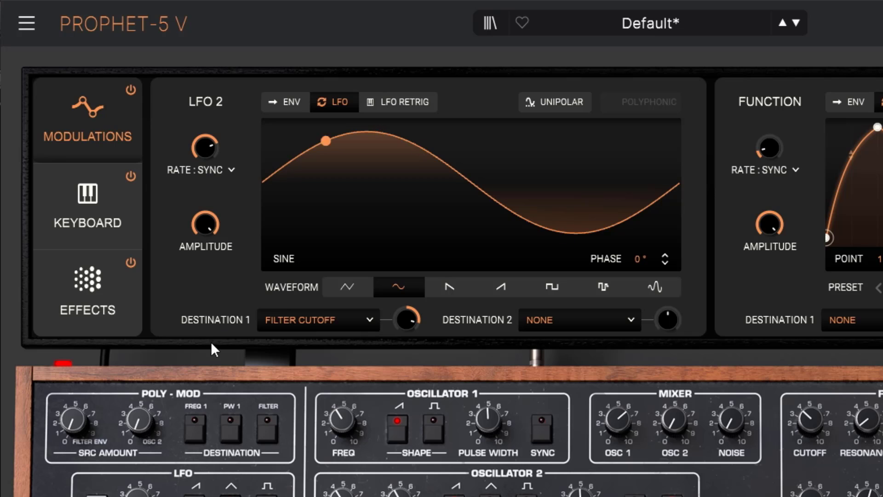
# Try LFO 2's amplitude turned down and back to maximum, and test its filter cutoff amount.
pyautogui.moveTo(210, 223)
pyautogui.moveTo(210, 219); pyautogui.dragTo(210, 275)
pyautogui.moveTo(205, 224); pyautogui.dragTo(205, 192)
pyautogui.moveTo(403, 321); pyautogui.dragTo(408, 300)
# Audition LFO 2's waveforms in order on the filter cutoff, from triangle through ramp, square and Sample & Hold to Smooth Samp.
pyautogui.click(347, 286)
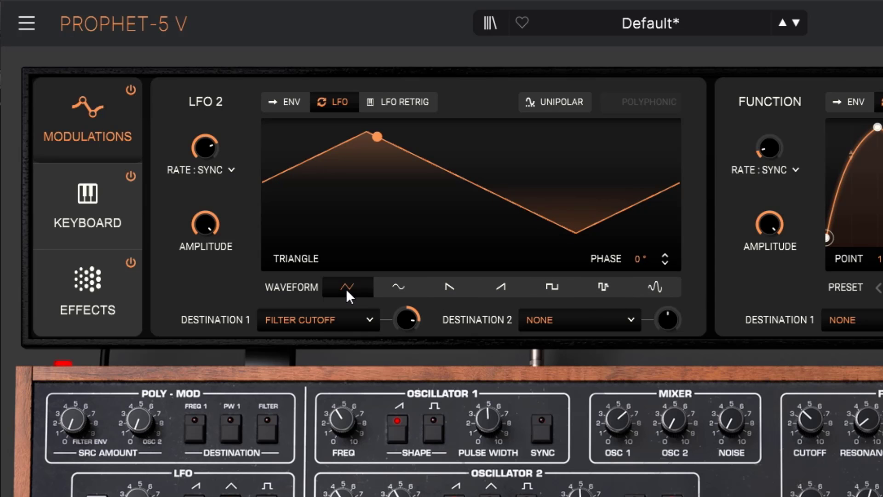
pyautogui.click(390, 292)
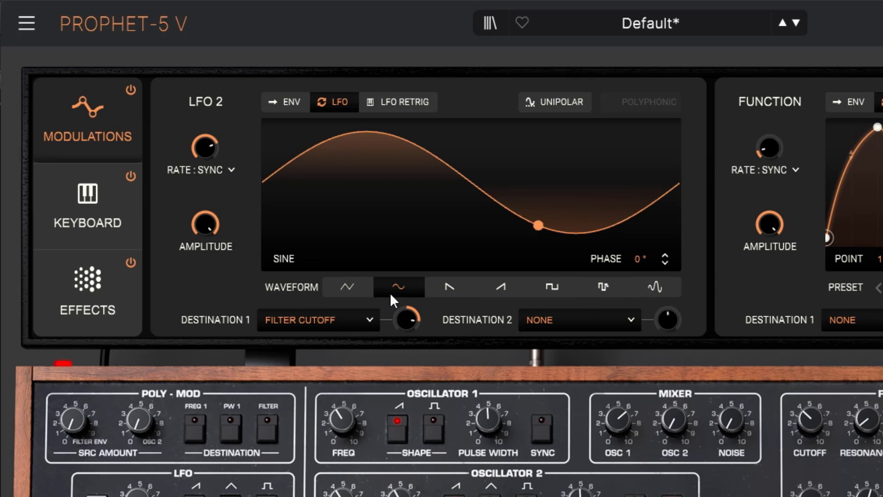
pyautogui.click(449, 289)
pyautogui.click(493, 286)
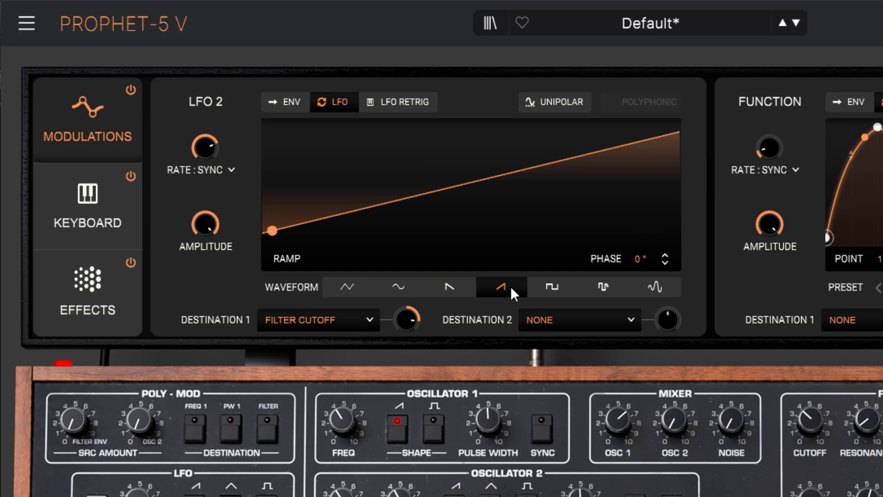
pyautogui.click(551, 287)
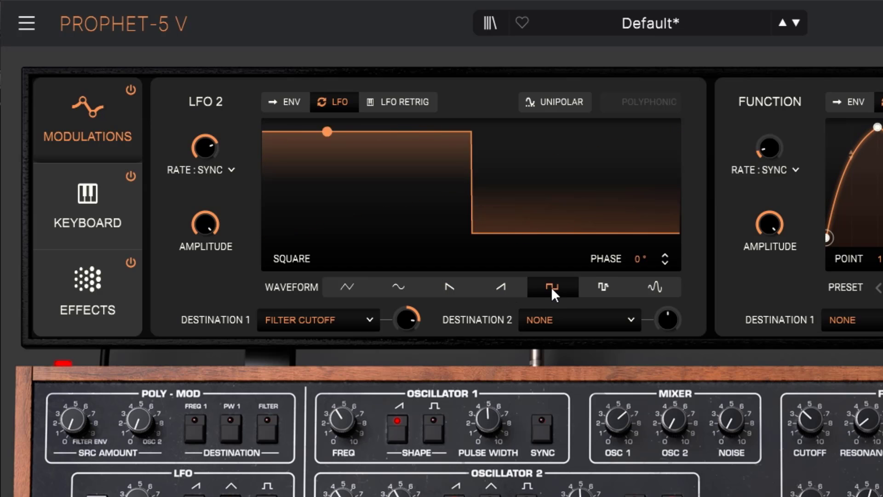
pyautogui.click(603, 291)
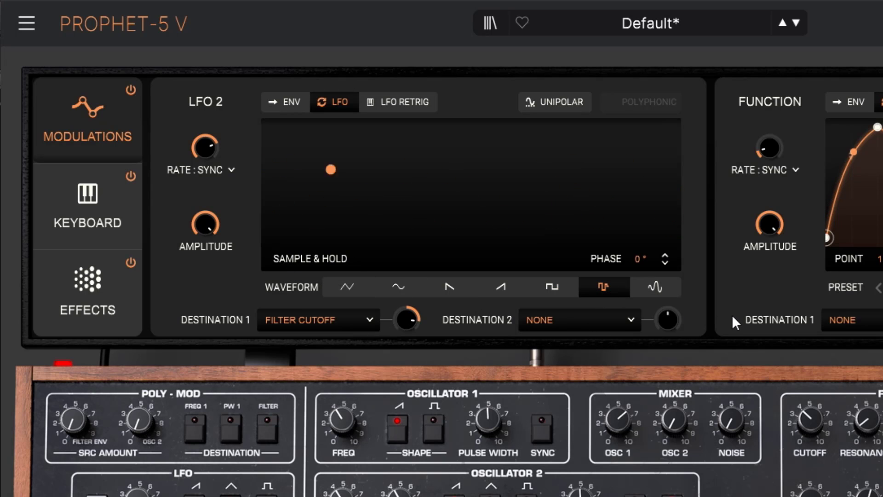
pyautogui.click(666, 289)
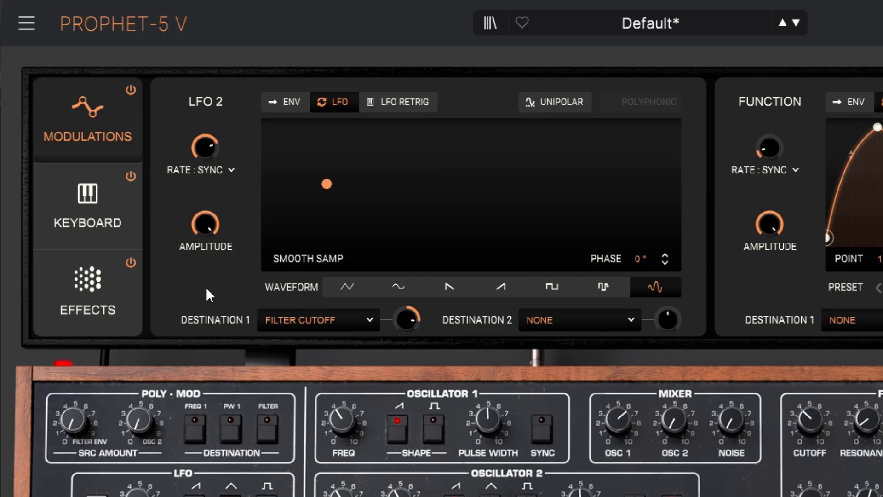
# Compare LFO 2's Sample & Hold, Smooth Samp and triangle waveforms again, and return to sine.
pyautogui.click(606, 287)
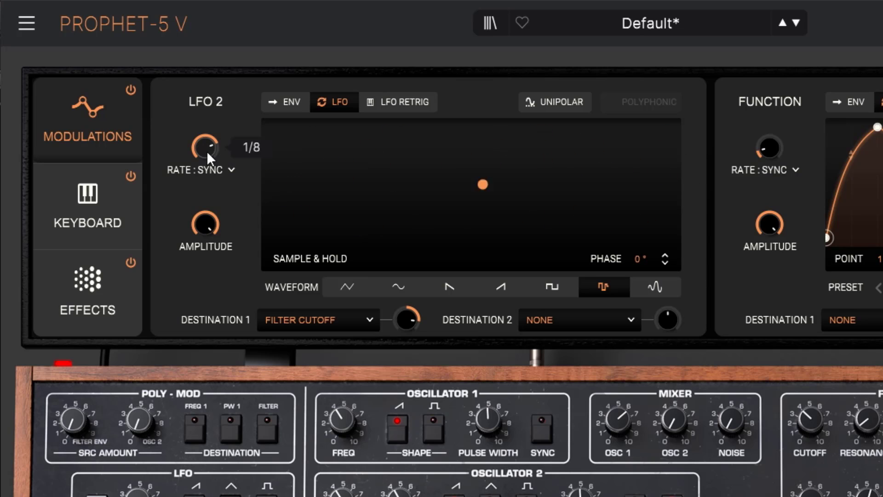
pyautogui.click(669, 285)
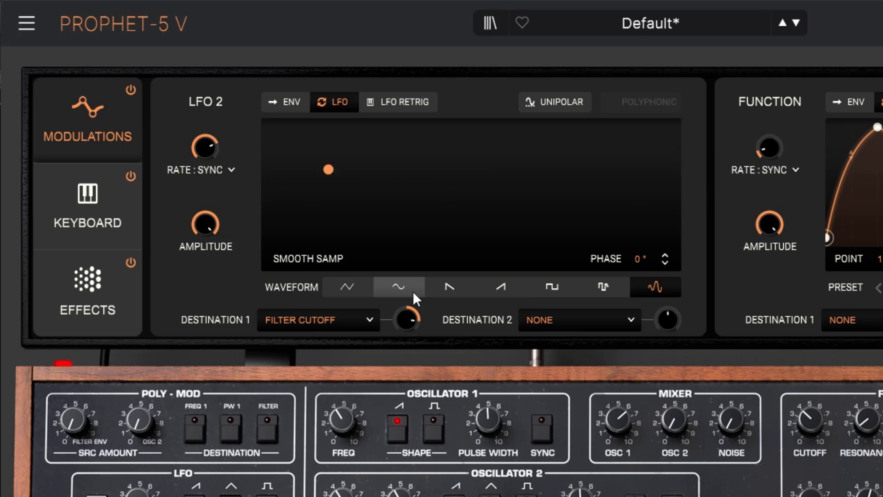
pyautogui.click(363, 287)
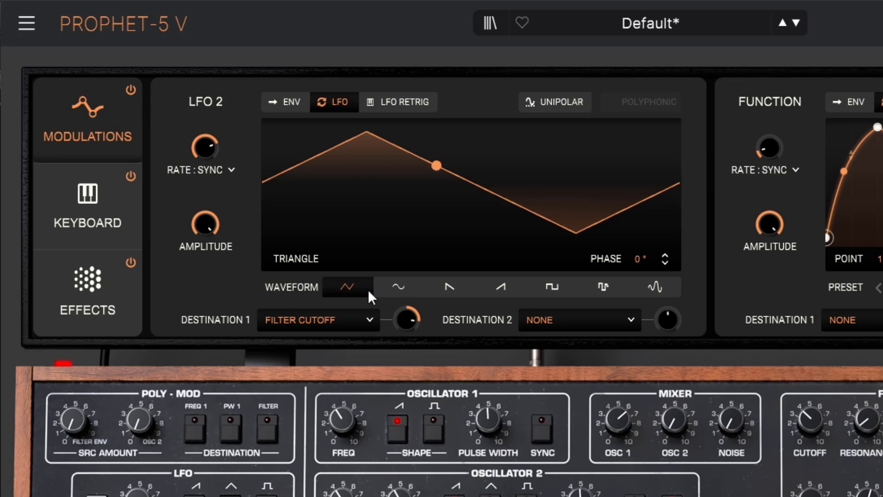
pyautogui.click(399, 287)
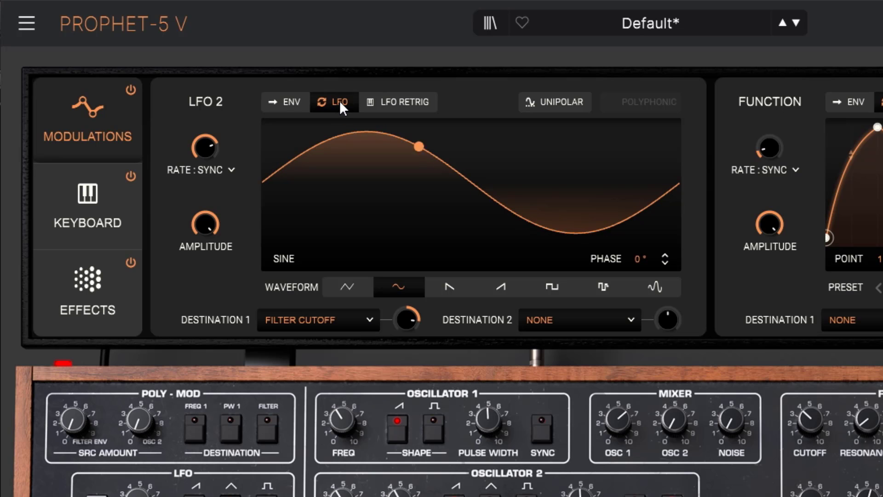
# Compare LFO 2's bipolar and unipolar modulation while adjusting the filter cutoff, and keep the unipolar mode.
pyautogui.moveTo(815, 426)
pyautogui.mouseDown()
pyautogui.moveTo(816, 407)
pyautogui.moveTo(815, 422)
pyautogui.moveTo(802, 408)
pyautogui.moveTo(822, 421)
pyautogui.moveTo(822, 407)
pyautogui.moveTo(823, 432)
pyautogui.moveTo(822, 404)
pyautogui.moveTo(822, 431)
pyautogui.moveTo(823, 419)
pyautogui.mouseUp()
pyautogui.click(554, 106)
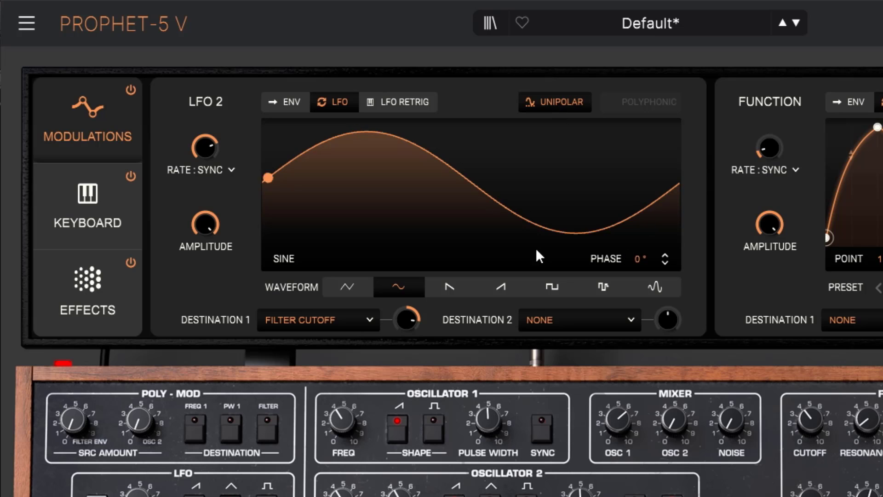
pyautogui.click(538, 106)
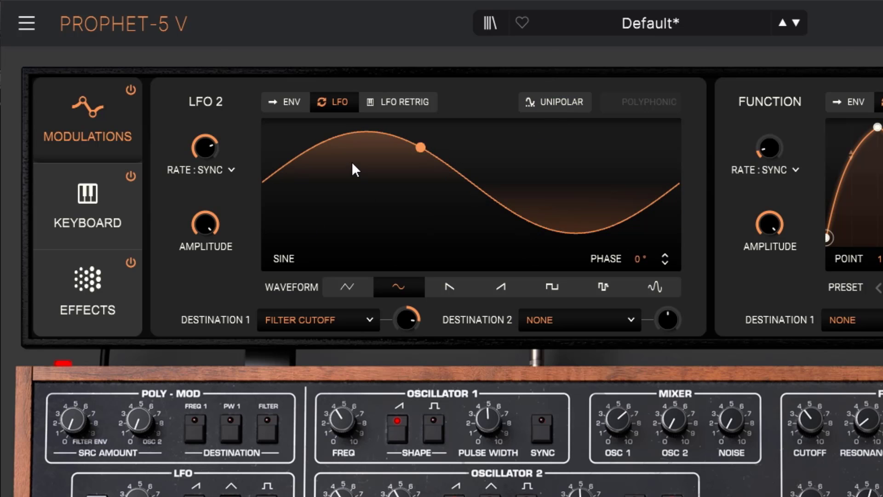
pyautogui.click(574, 102)
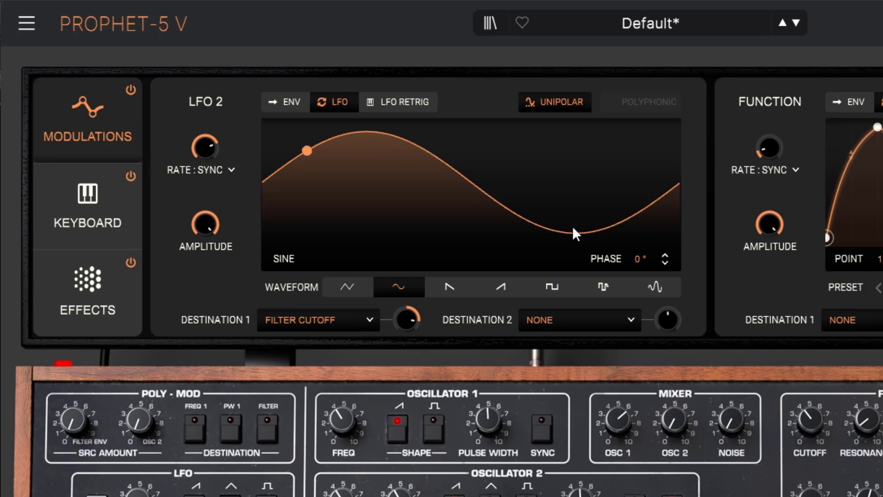
pyautogui.moveTo(818, 426)
pyautogui.moveTo(813, 426)
pyautogui.mouseDown()
pyautogui.moveTo(810, 387)
pyautogui.moveTo(810, 417)
pyautogui.mouseUp()
pyautogui.click(569, 102)
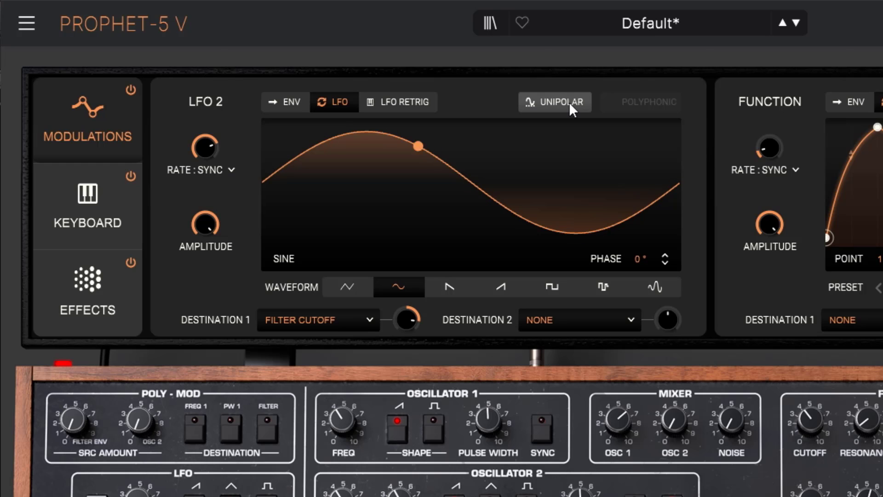
pyautogui.click(569, 102)
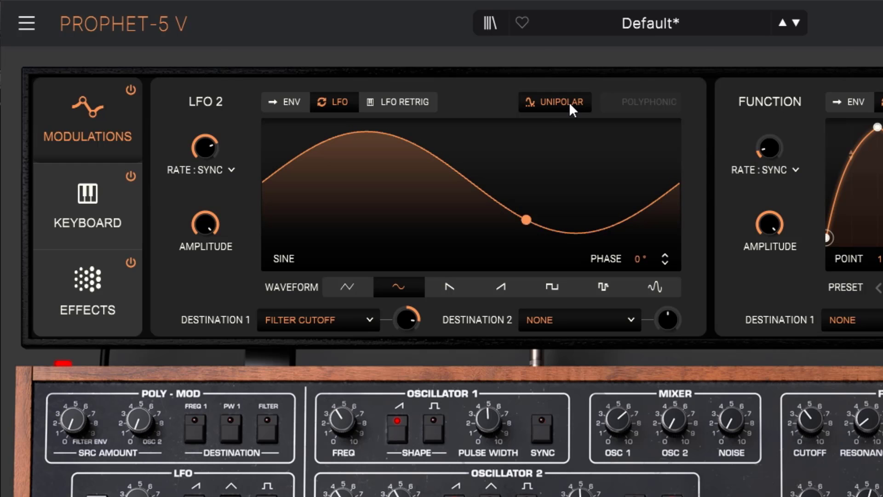
pyautogui.click(569, 102)
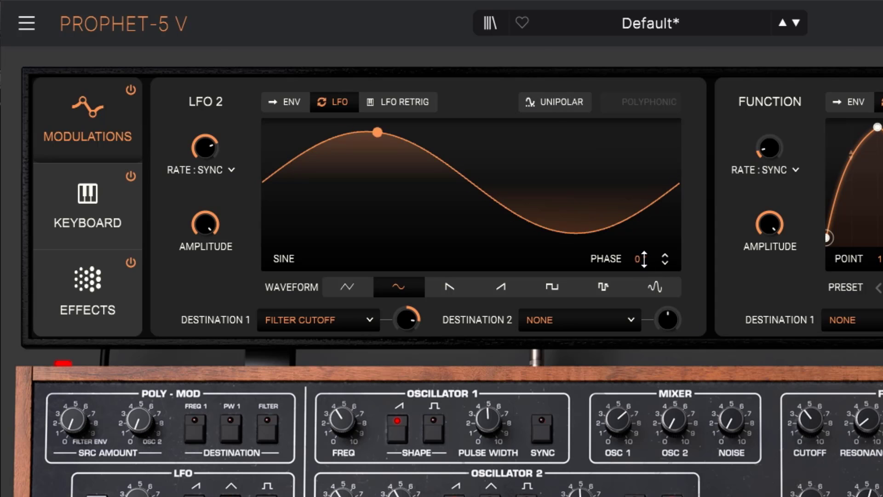
pyautogui.click(568, 100)
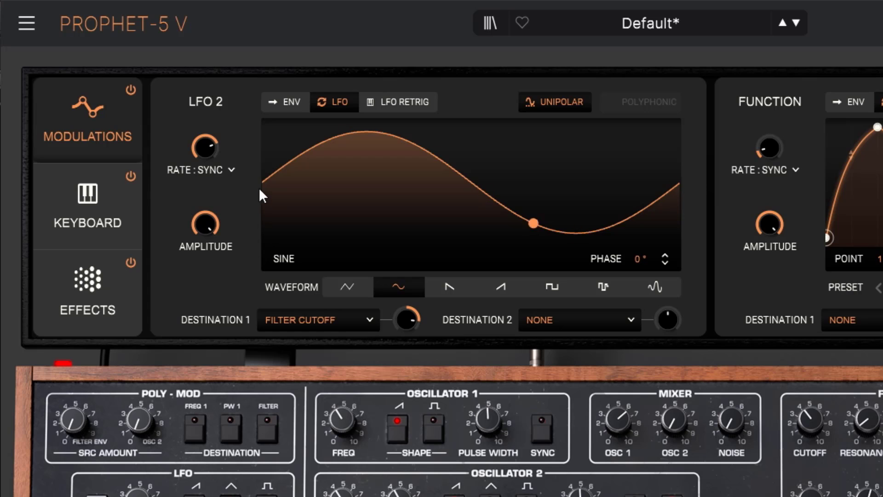
# Shift the phase of LFO 2's sine wave to 96° and back slightly to 87°.
pyautogui.moveTo(641, 258); pyautogui.dragTo(640, 258)
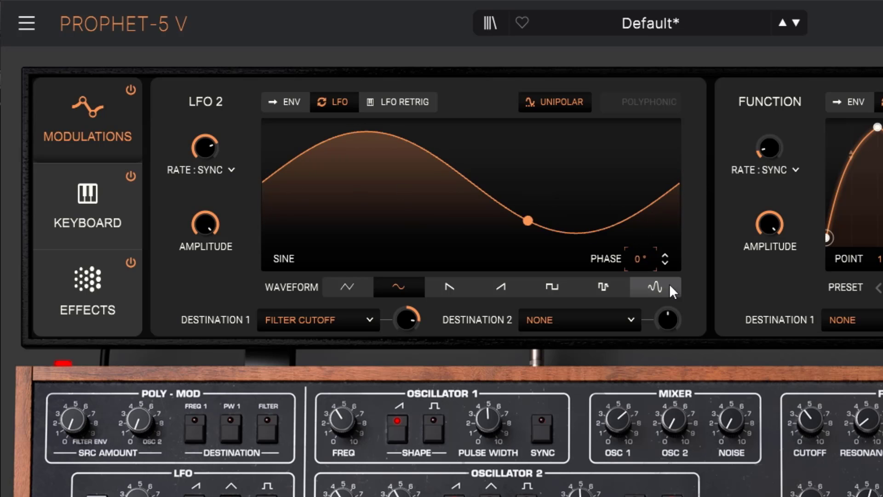
pyautogui.moveTo(650, 257); pyautogui.dragTo(650, 212)
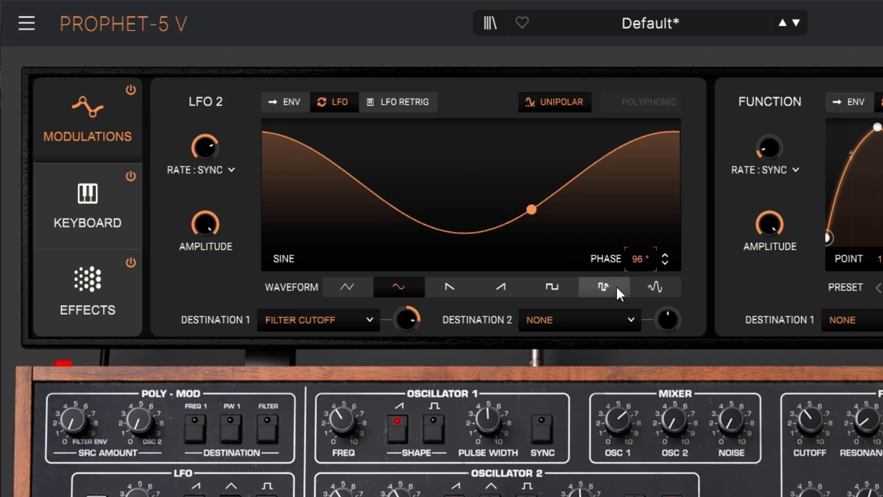
pyautogui.moveTo(637, 259); pyautogui.dragTo(637, 262)
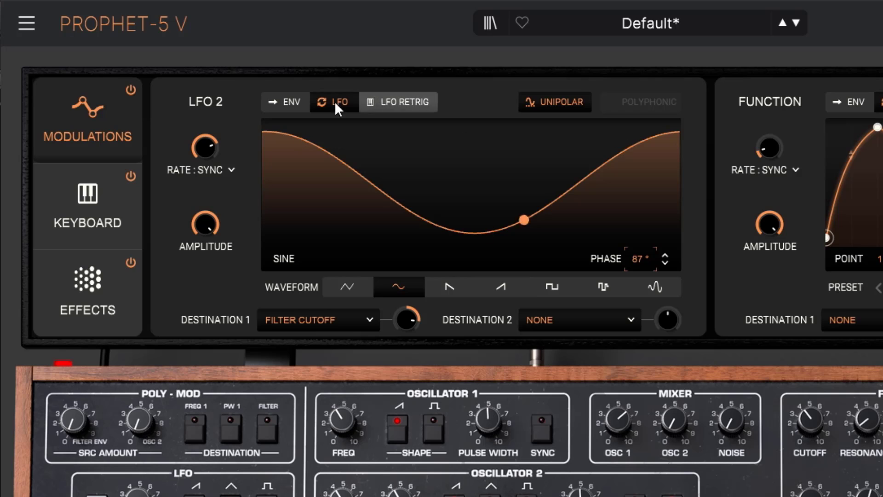
# Switch LFO 2 to envelope mode and set its phase to 0°.
pyautogui.click(297, 100)
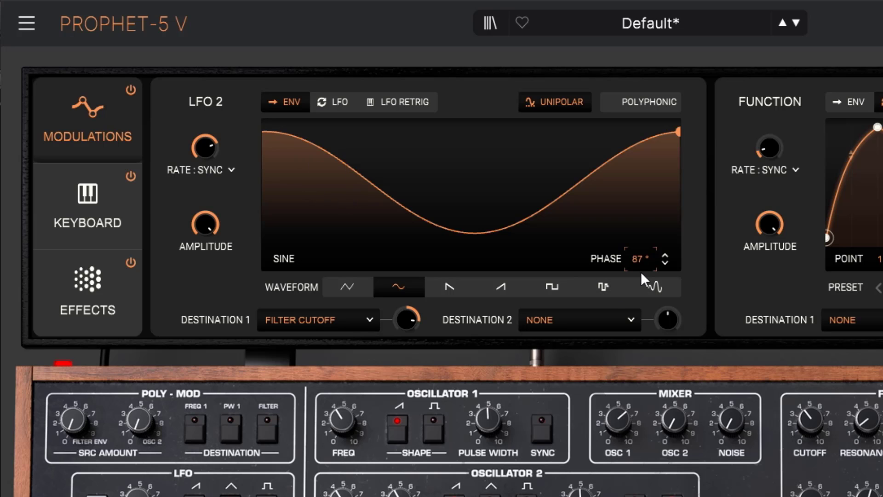
pyautogui.moveTo(640, 259); pyautogui.dragTo(640, 322)
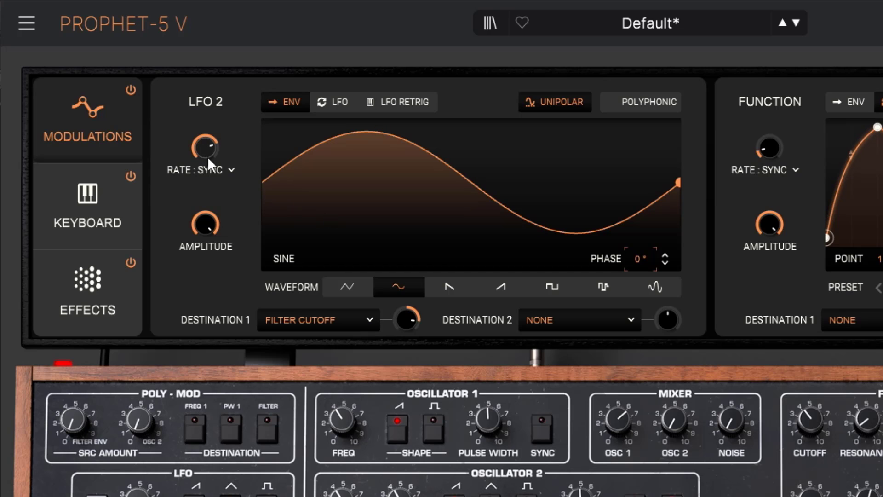
# Lower LFO 2's rate and shift the phase of its sine wave in envelope mode, ending at 16°.
pyautogui.moveTo(208, 157); pyautogui.dragTo(208, 162)
pyautogui.moveTo(211, 150); pyautogui.dragTo(211, 161)
pyautogui.moveTo(634, 261); pyautogui.dragTo(634, 130)
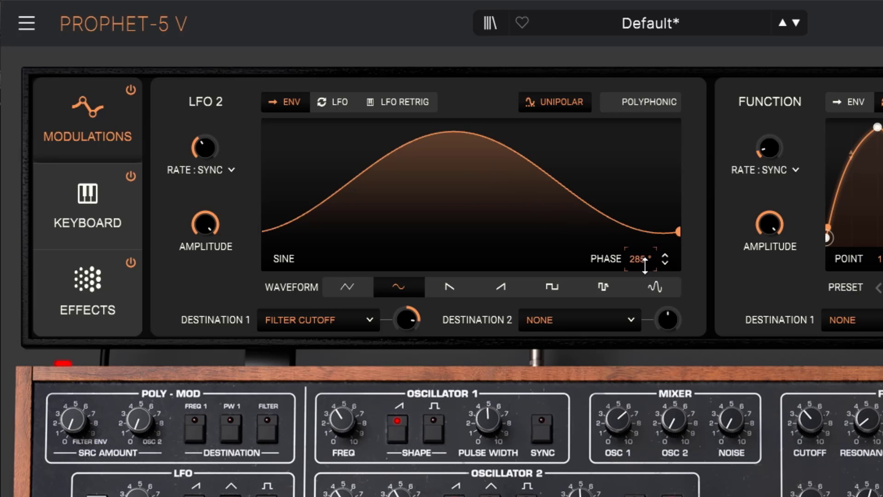
pyautogui.moveTo(639, 258); pyautogui.dragTo(639, 382)
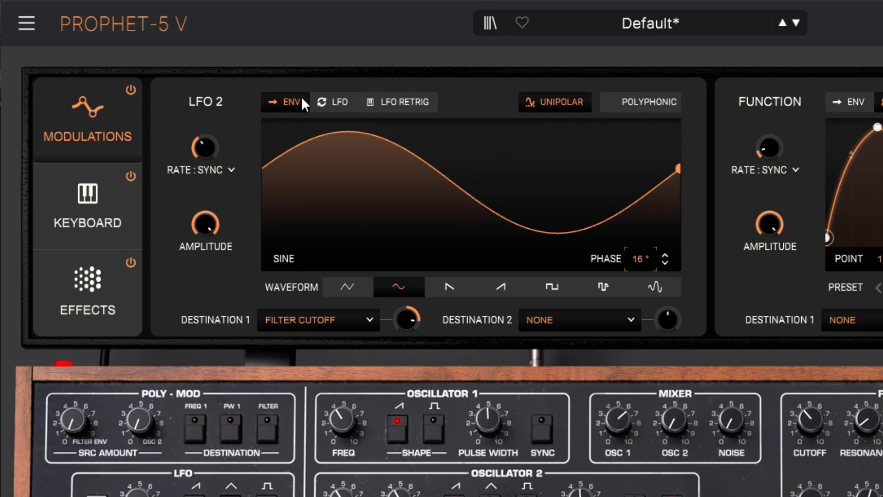
# Compare LFO 2's LFO Retrig and free-running LFO modes at a raised rate, then lower the rate in LFO Retrig mode.
pyautogui.click(404, 103)
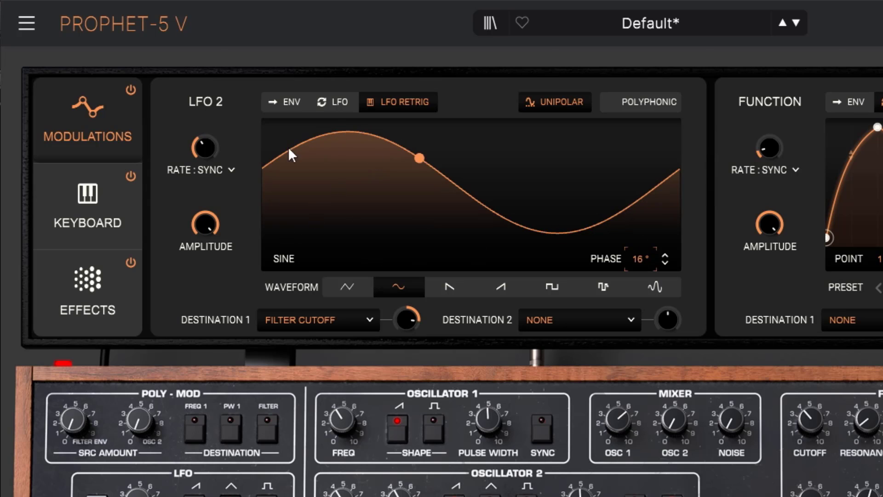
pyautogui.moveTo(205, 148); pyautogui.dragTo(205, 140)
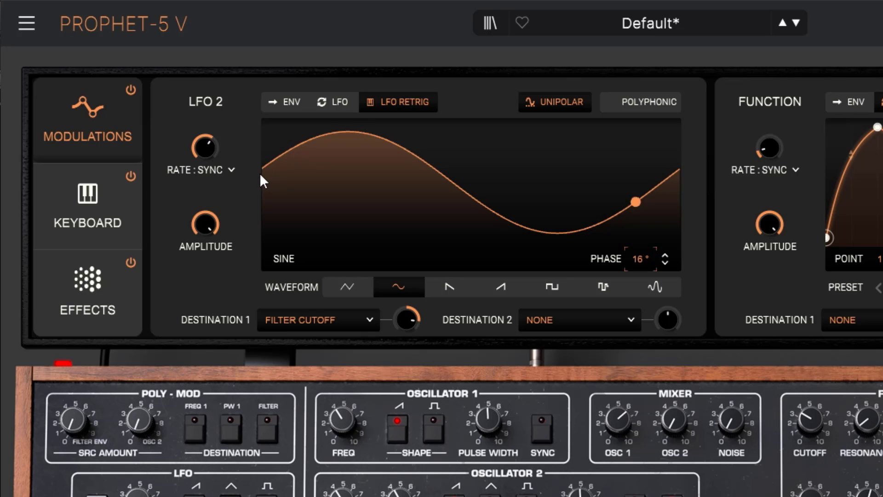
pyautogui.click(340, 101)
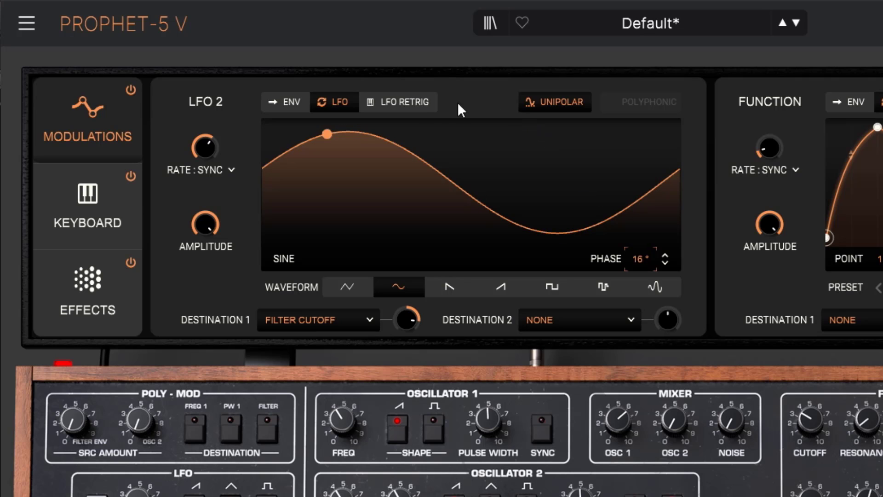
pyautogui.click(423, 104)
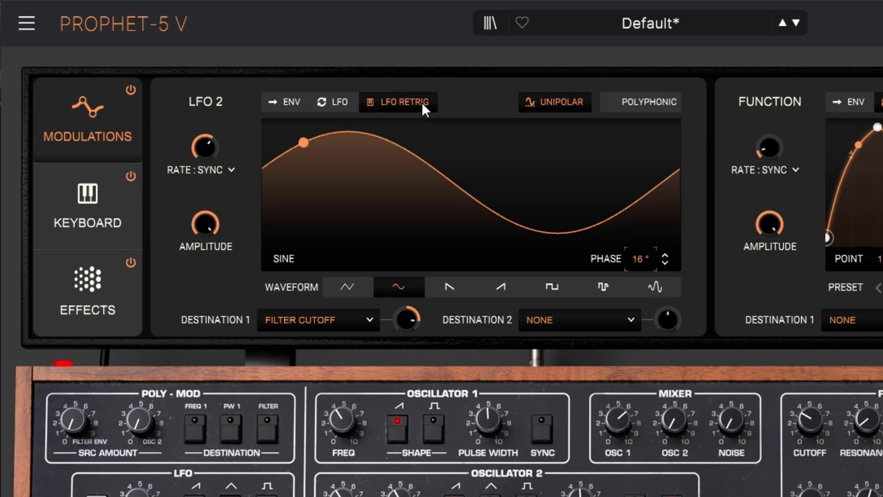
pyautogui.moveTo(213, 149); pyautogui.dragTo(212, 161)
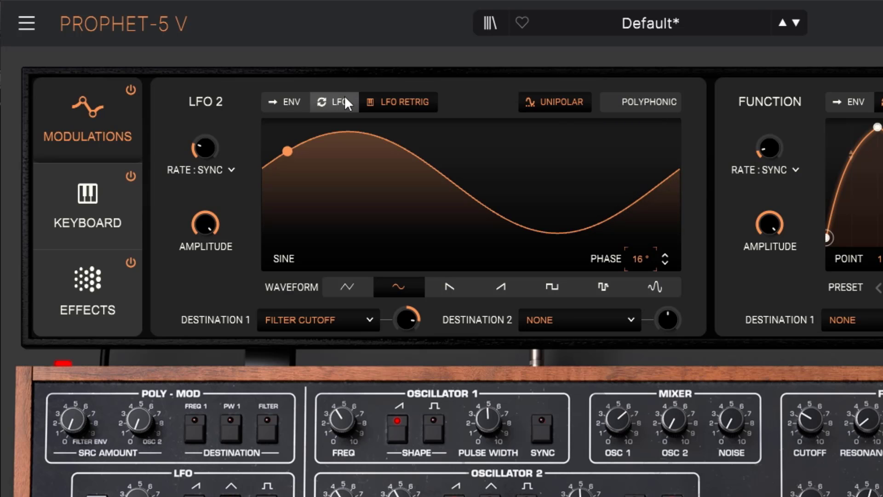
# Compare LFO 2's LFO, envelope and retriggered modes at the slower rate, ending on LFO Retrig.
pyautogui.click(331, 98)
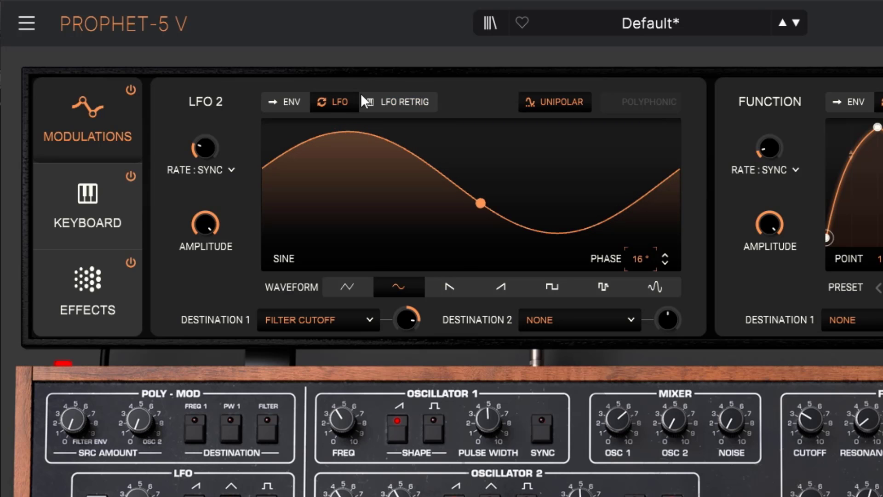
pyautogui.click(282, 102)
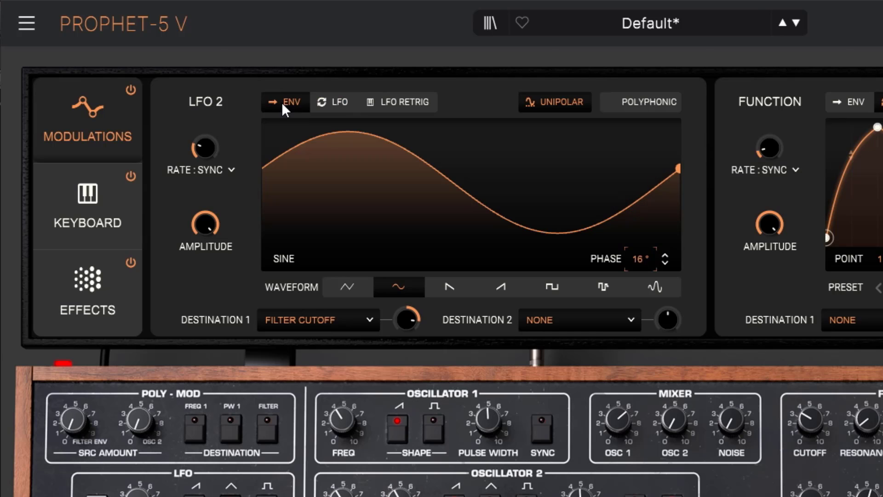
pyautogui.click(393, 103)
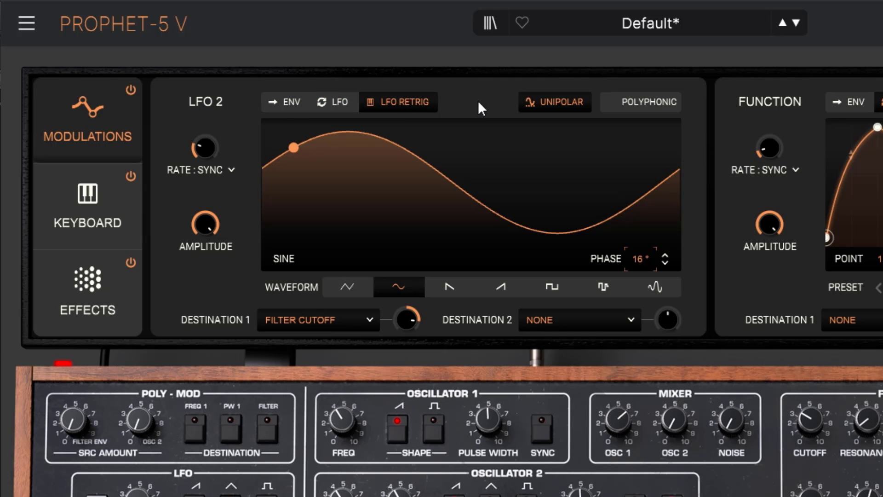
pyautogui.click(334, 102)
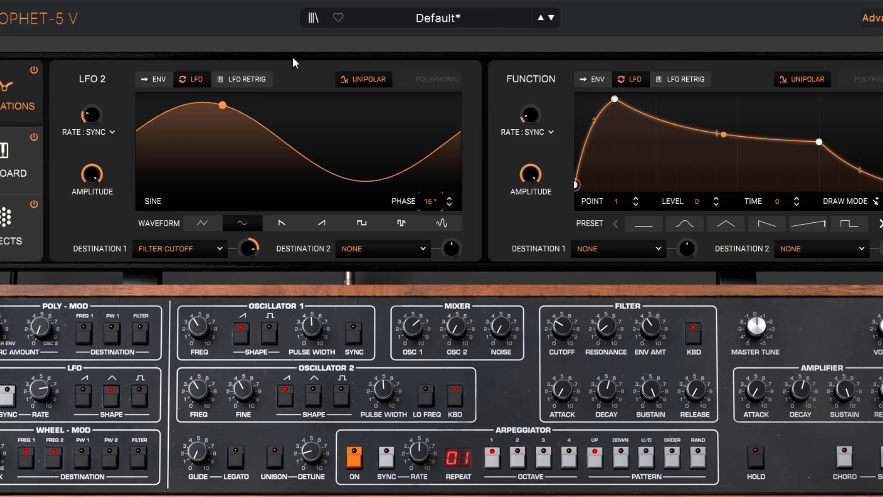
pyautogui.click(424, 105)
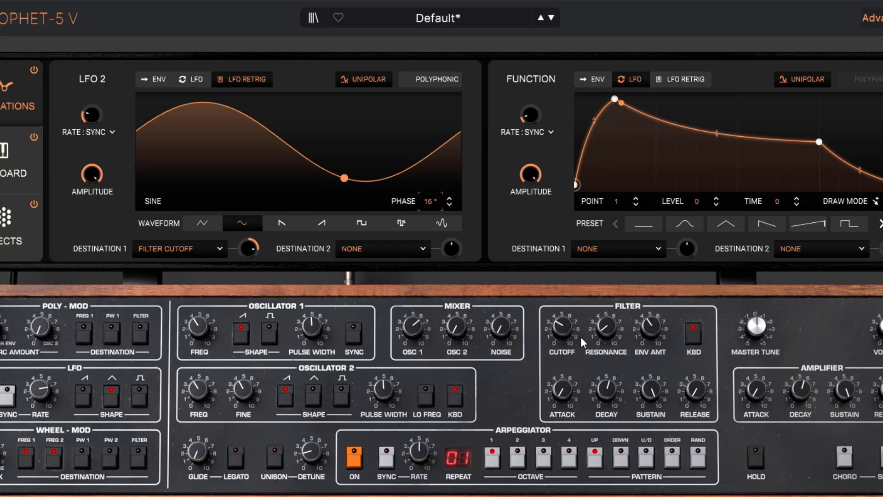
# Route LFO 2's destination 1 to Osc 1 Frequency and turn on its polyphonic mode.
pyautogui.click(183, 246)
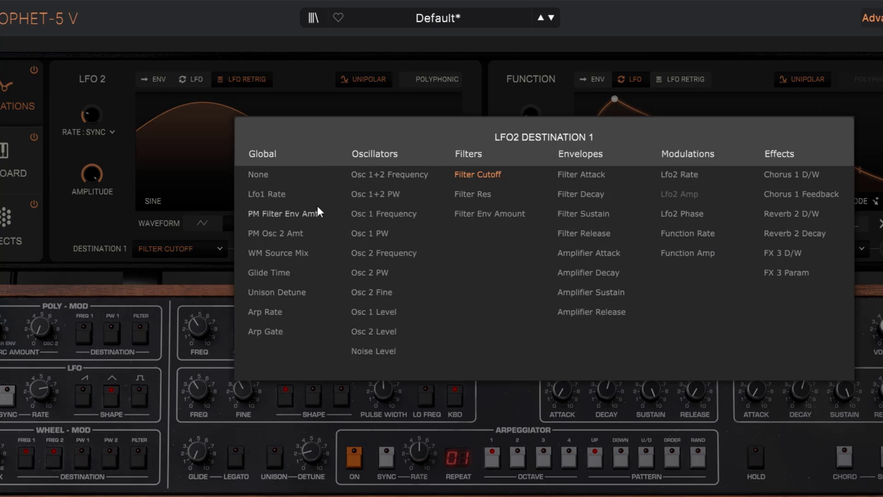
pyautogui.click(383, 214)
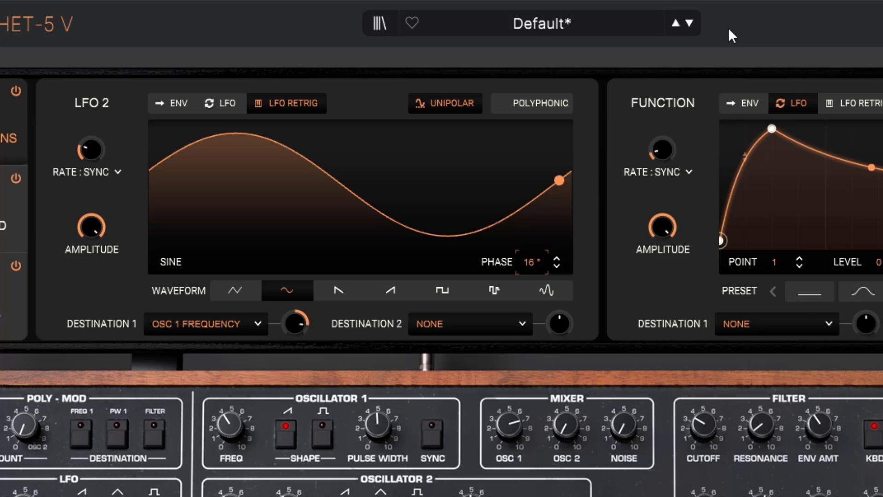
pyautogui.click(552, 98)
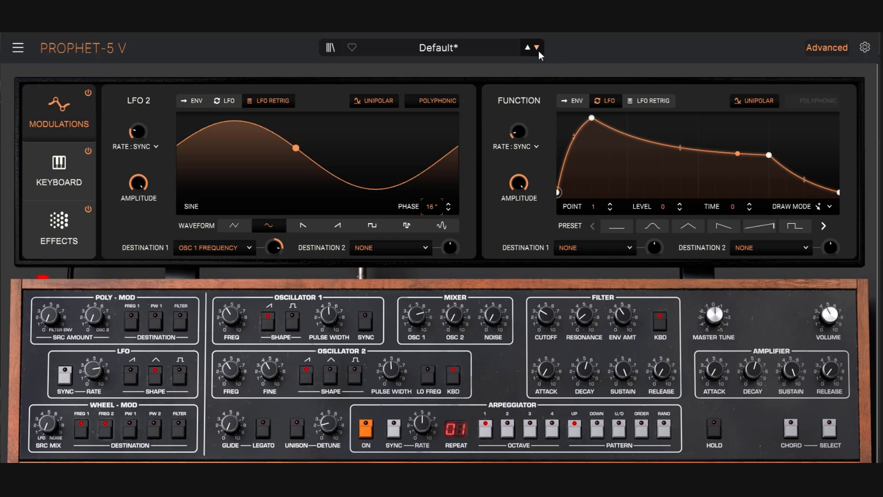
# Reload the Default preset and raise the Function's rate slightly.
pyautogui.click(689, 24)
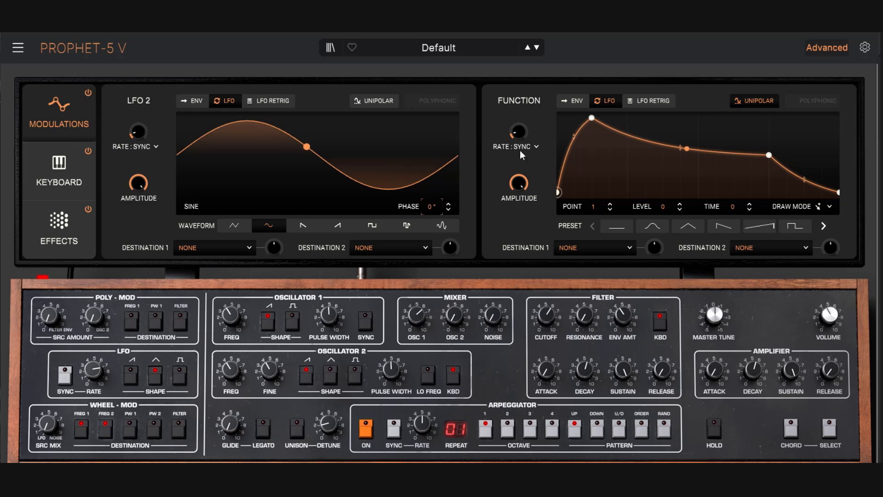
pyautogui.moveTo(517, 132); pyautogui.dragTo(518, 128)
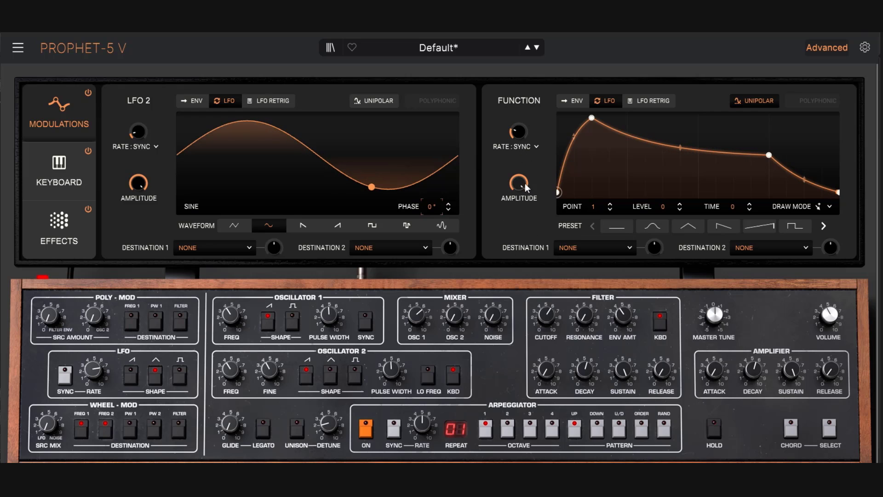
# Sweep the Function's amplitude down and back to 100%, and route its destination 1 to Filter Cutoff.
pyautogui.moveTo(523, 183); pyautogui.dragTo(523, 234)
pyautogui.moveTo(523, 264); pyautogui.dragTo(523, 152)
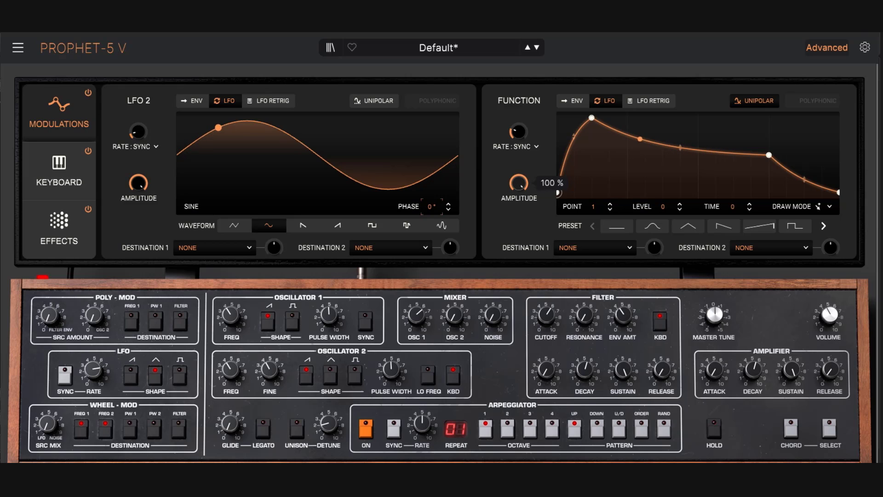
pyautogui.click(589, 244)
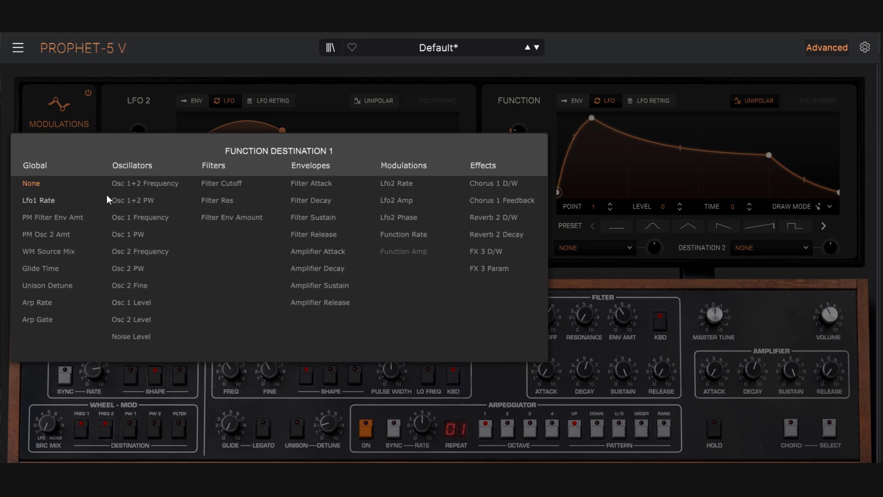
pyautogui.click(227, 183)
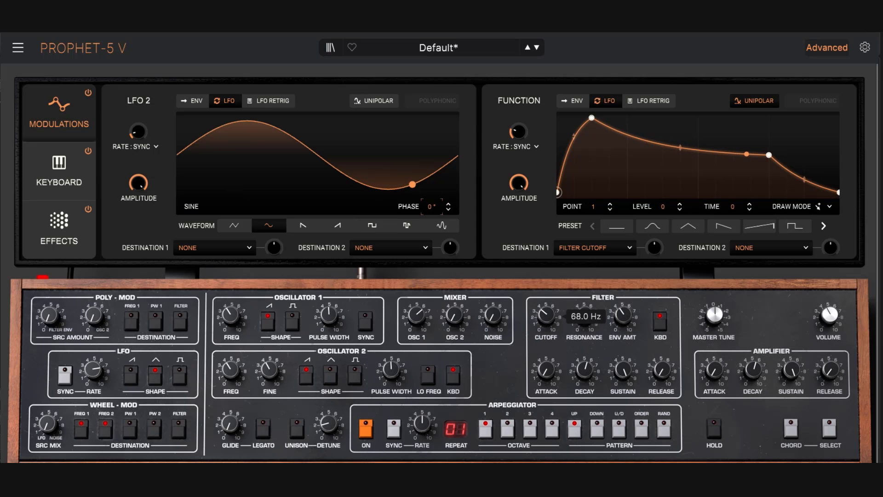
# Raise the dry/wet mix of the chorus and reverb effects slightly, and return to the modulations page.
pyautogui.click(60, 228)
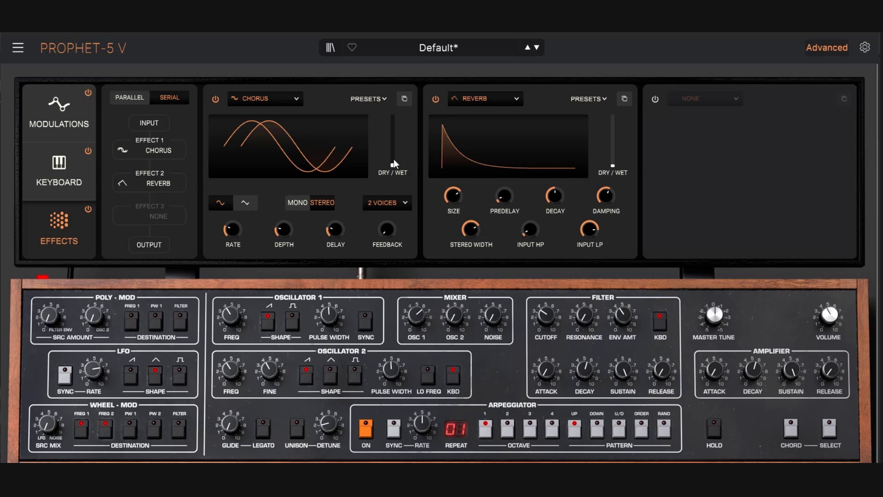
pyautogui.moveTo(392, 165); pyautogui.dragTo(393, 153)
pyautogui.moveTo(612, 165); pyautogui.dragTo(613, 153)
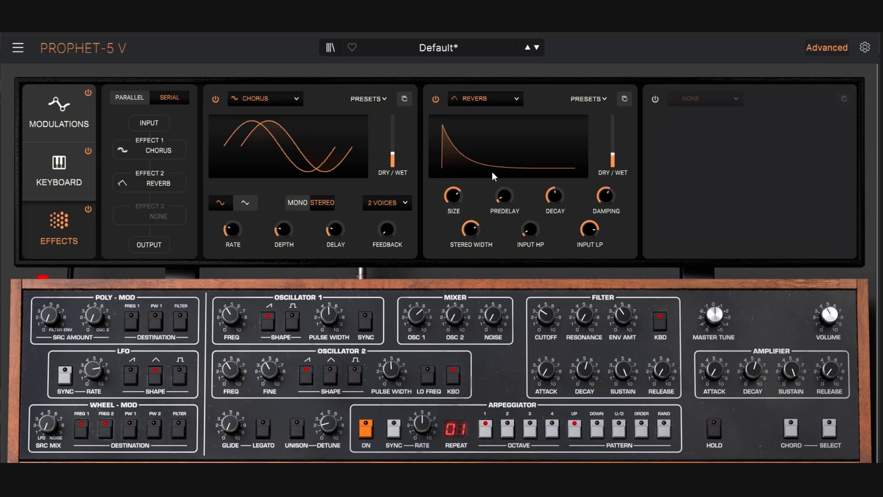
pyautogui.click(394, 157)
pyautogui.click(59, 134)
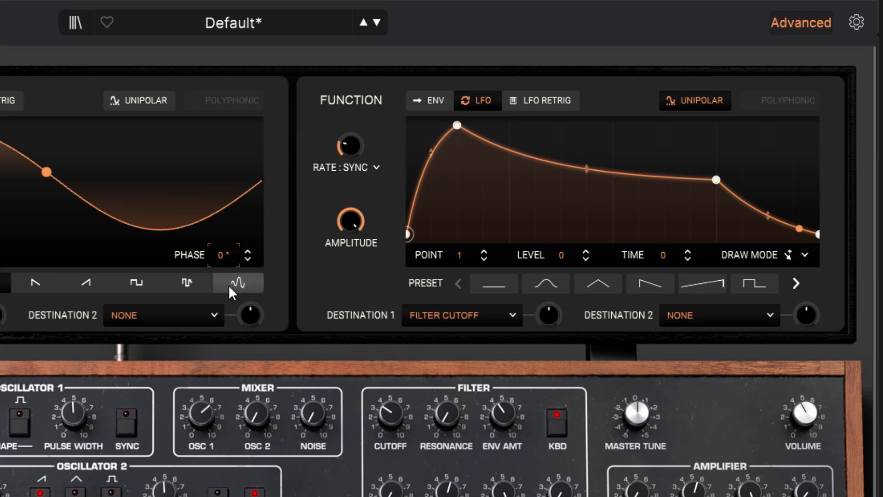
# Add several points to the Function curve between its two peaks and move the first peak around.
pyautogui.click(551, 193)
pyautogui.click(649, 216)
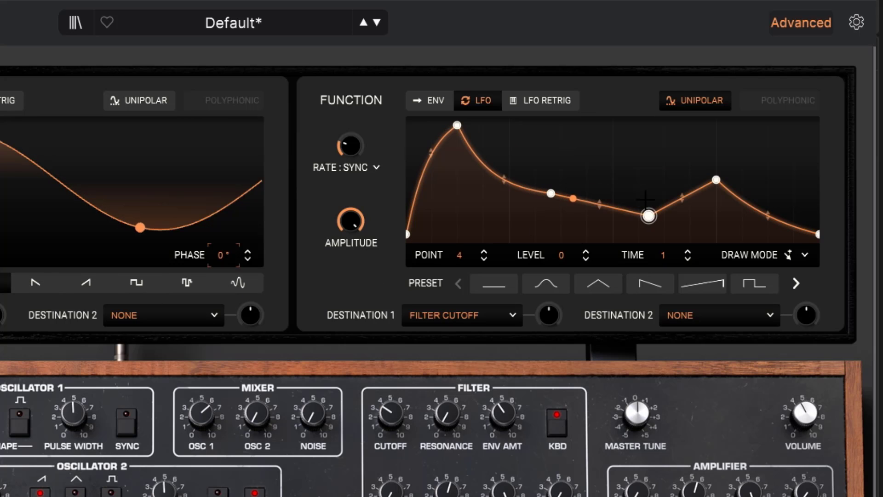
pyautogui.click(622, 157)
pyautogui.click(466, 193)
pyautogui.moveTo(455, 126); pyautogui.dragTo(490, 130)
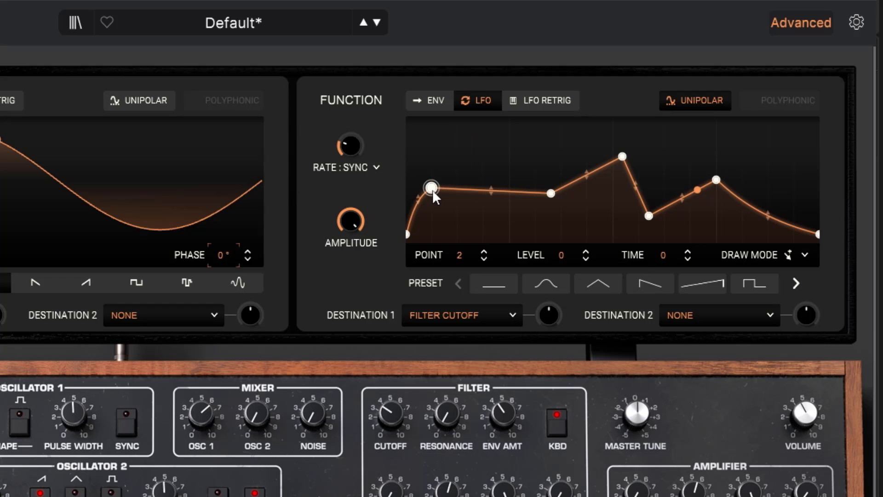
# Delete all points between the Function curve's start and end to flatten it.
pyautogui.rightClick(431, 189)
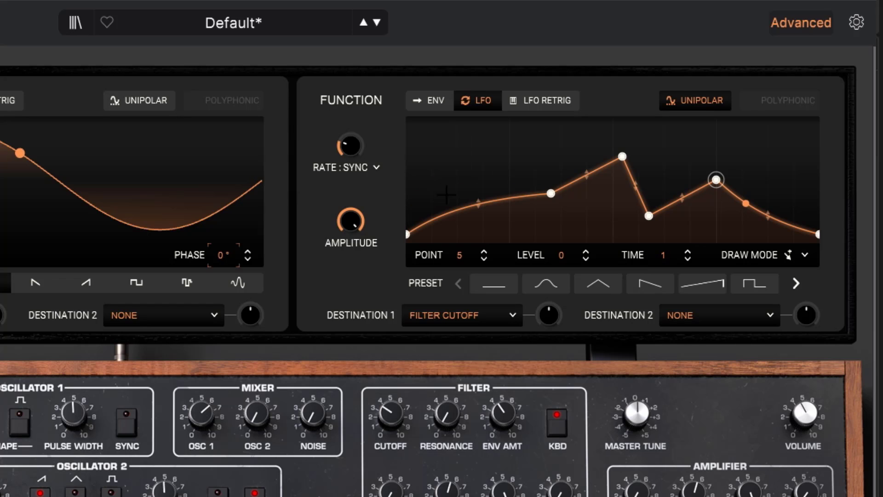
pyautogui.rightClick(550, 193)
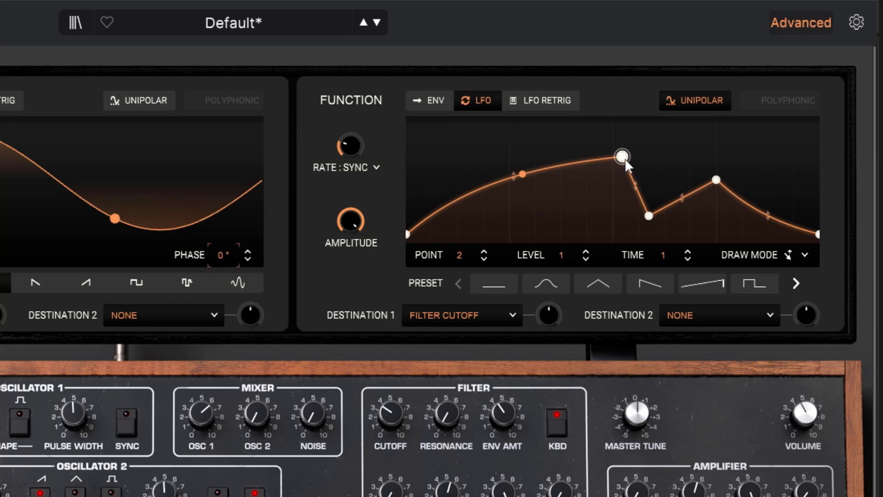
pyautogui.rightClick(621, 156)
pyautogui.rightClick(649, 216)
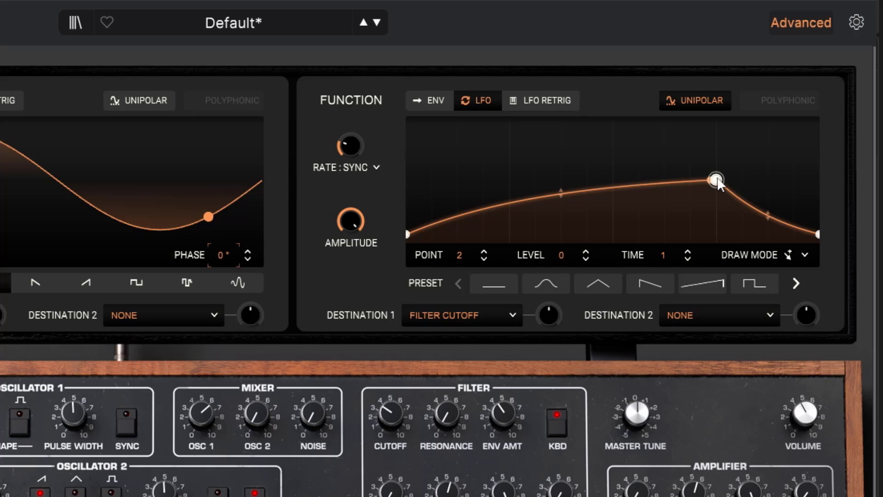
pyautogui.rightClick(716, 180)
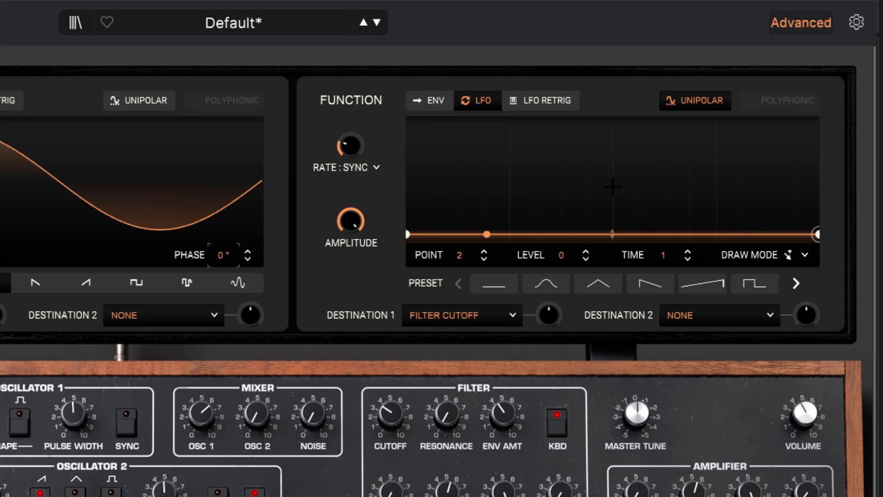
# Draw a Function curve with straight slopes, a first peak, a low valley, and a near-vertical rise to a plateau.
pyautogui.click(614, 161)
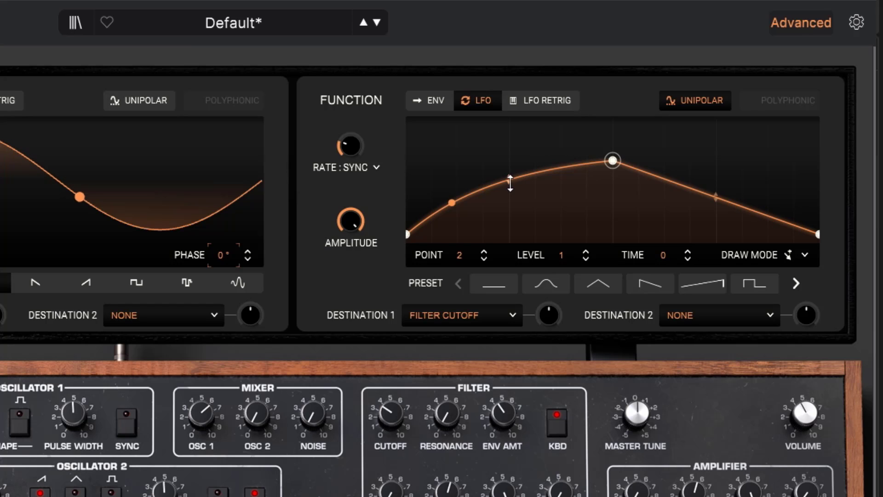
pyautogui.moveTo(510, 183)
pyautogui.mouseDown()
pyautogui.moveTo(509, 160)
pyautogui.moveTo(509, 225)
pyautogui.moveTo(509, 200)
pyautogui.mouseUp()
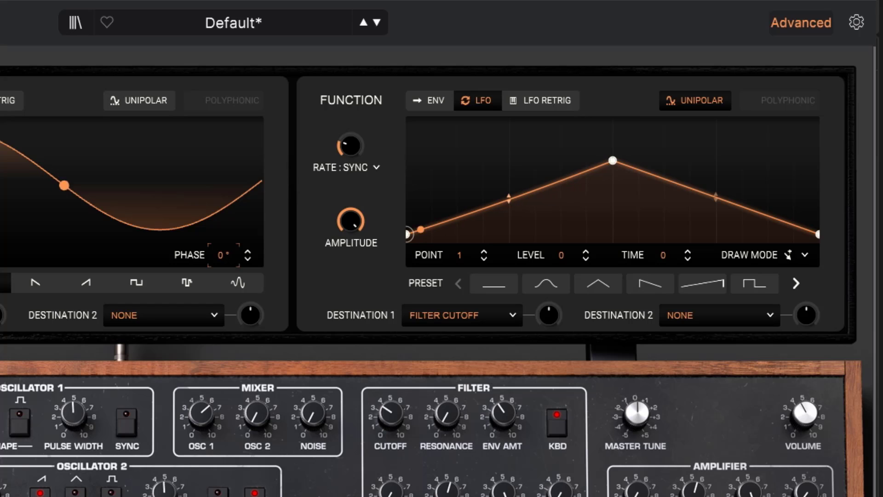
pyautogui.click(526, 154)
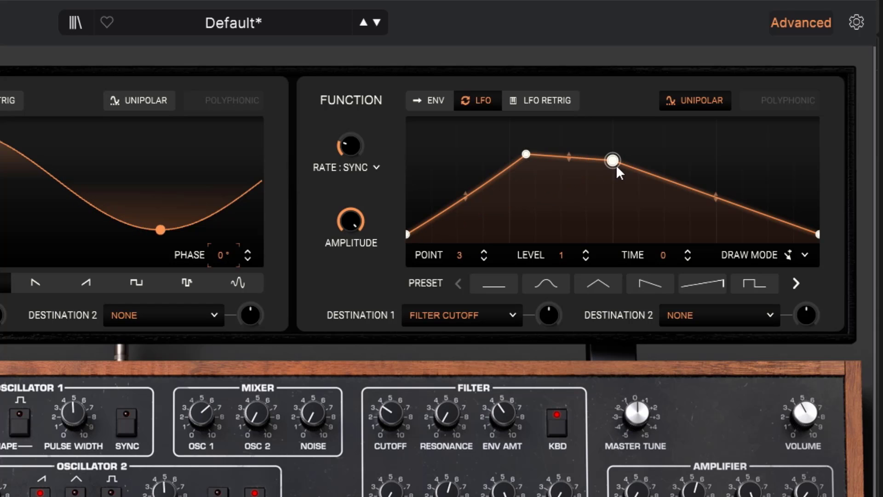
pyautogui.moveTo(617, 165); pyautogui.dragTo(621, 230)
pyautogui.click(725, 169)
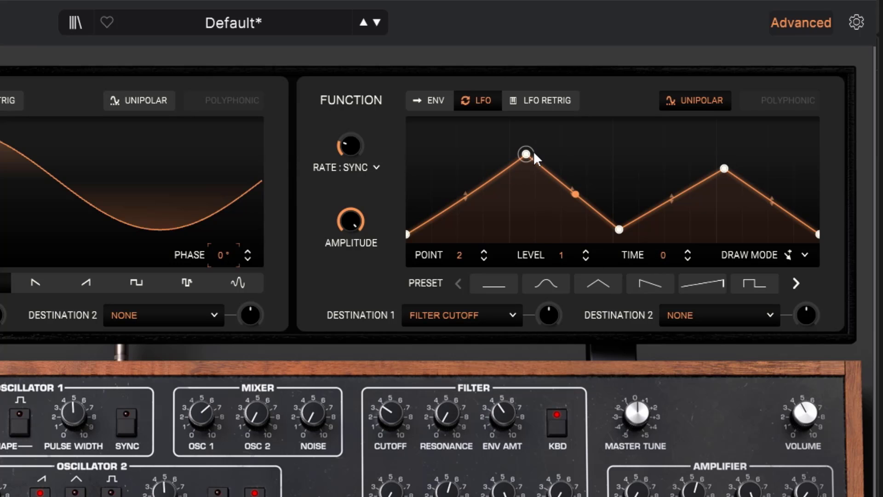
pyautogui.moveTo(525, 154); pyautogui.dragTo(516, 146)
pyautogui.click(627, 173)
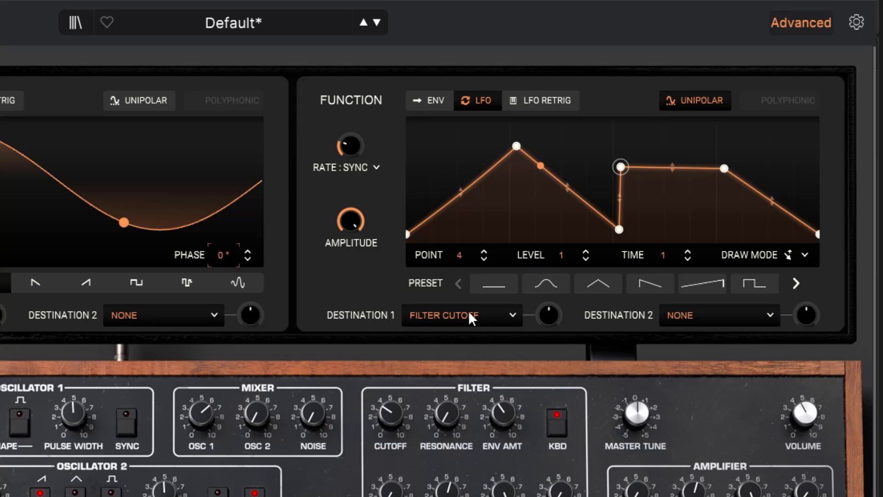
# Raise the Function's modulation amount for the Filter Cutoff destination.
pyautogui.moveTo(549, 313); pyautogui.dragTo(549, 301)
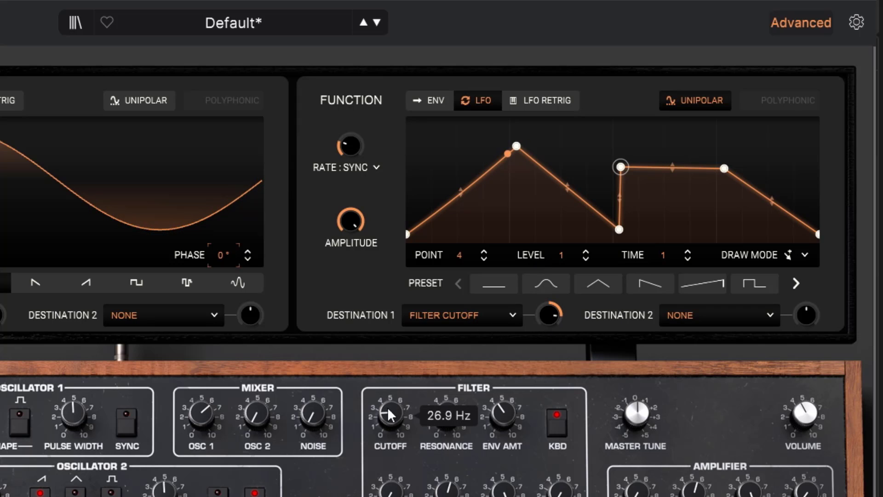
# Try the flat, bell, triangle, falling ramp, rising ramp and square presets in turn on the Function curve.
pyautogui.click(620, 166)
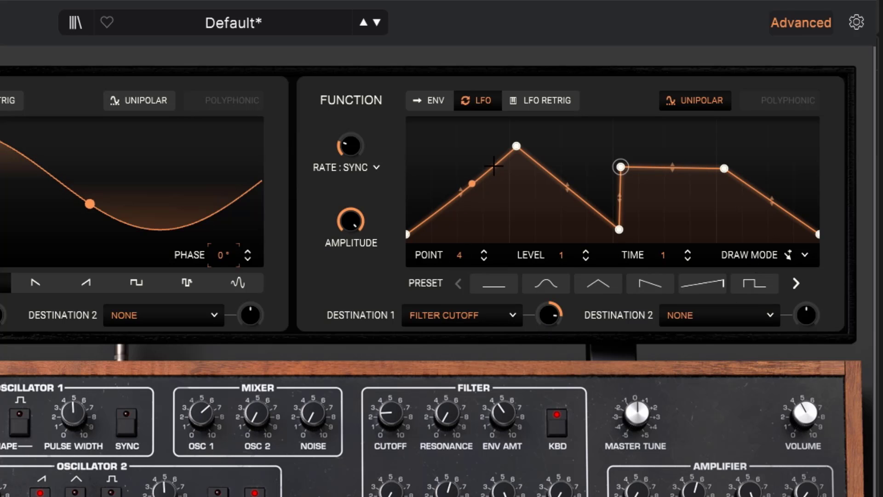
pyautogui.click(516, 146)
pyautogui.click(495, 284)
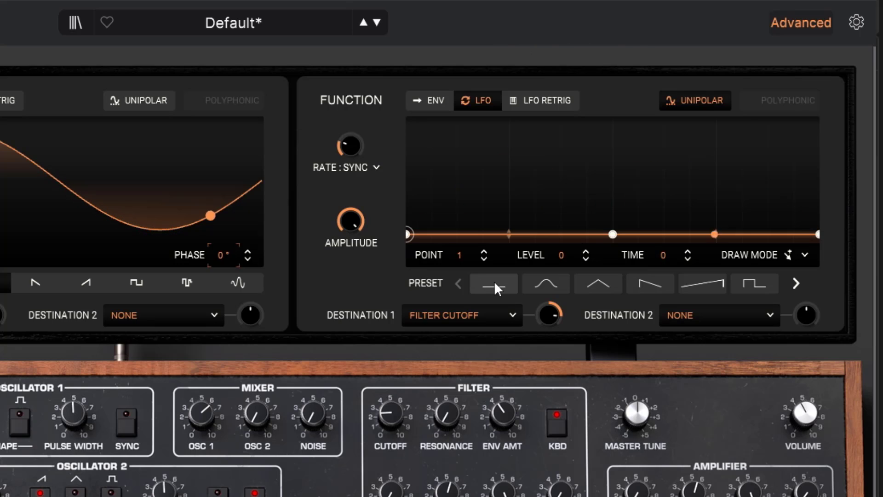
pyautogui.click(539, 290)
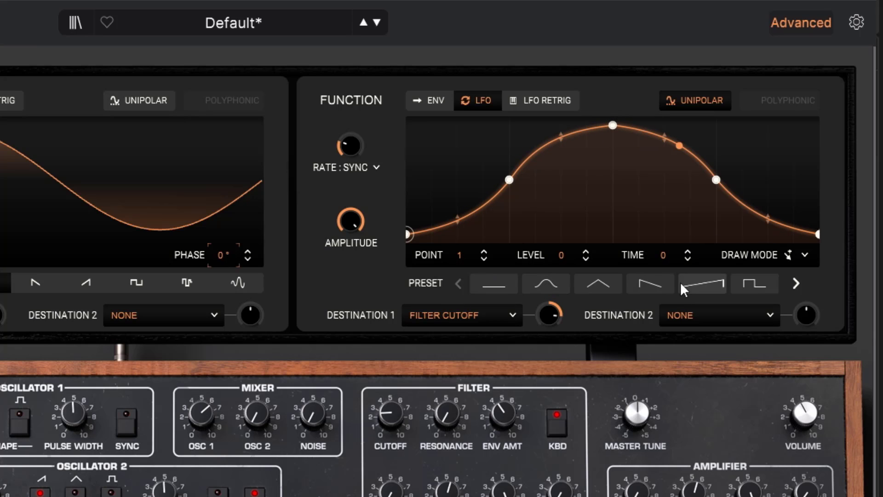
pyautogui.click(594, 284)
pyautogui.click(642, 284)
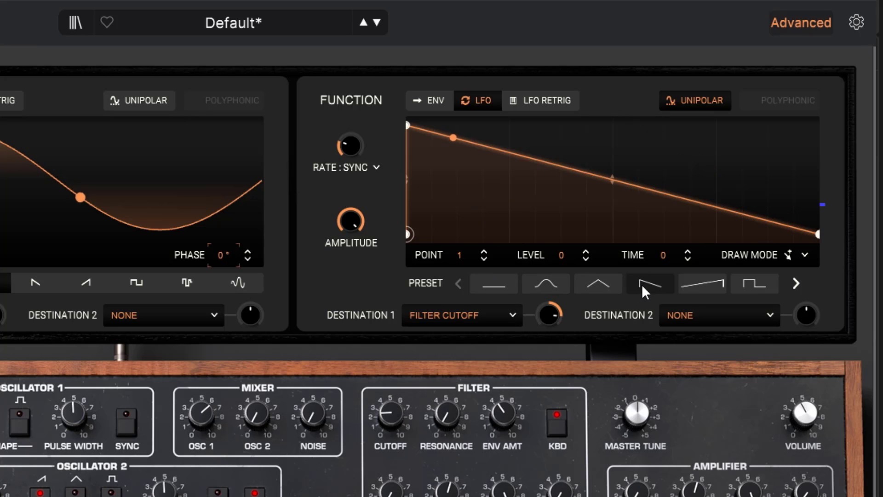
pyautogui.click(692, 288)
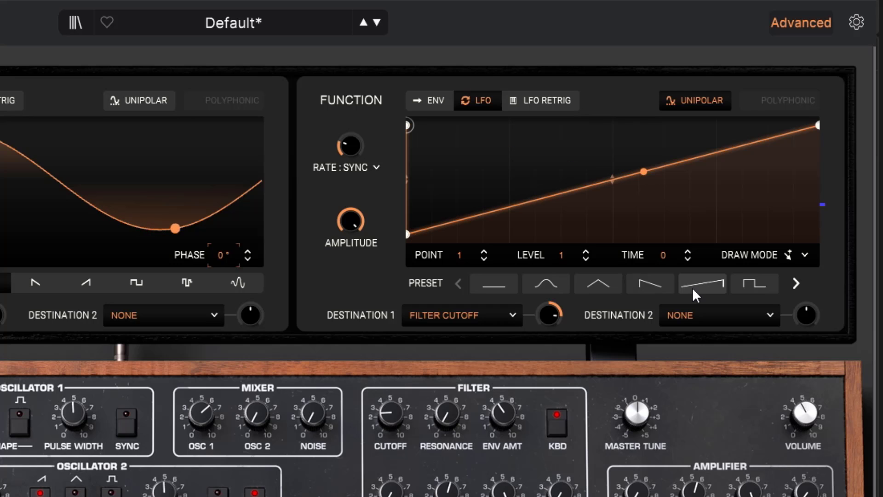
pyautogui.click(754, 286)
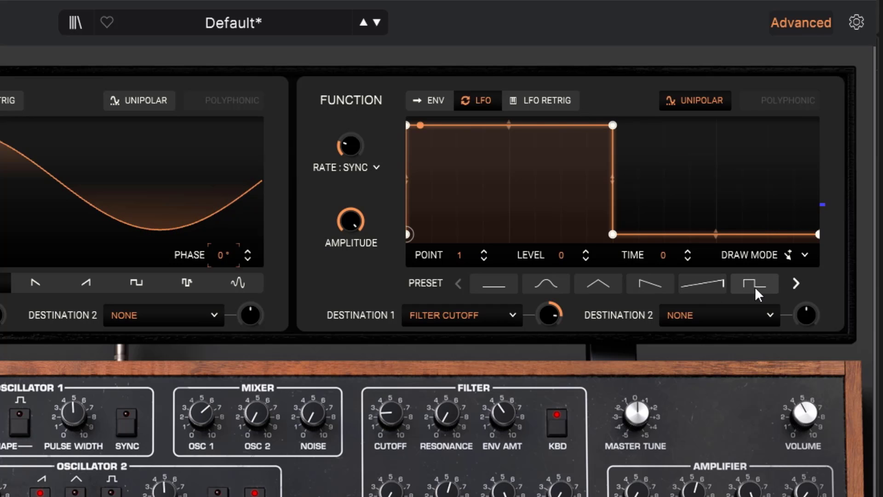
# Apply the preset with successively smaller decaying spikes to the Function curve and raise the Function's synced rate.
pyautogui.click(795, 283)
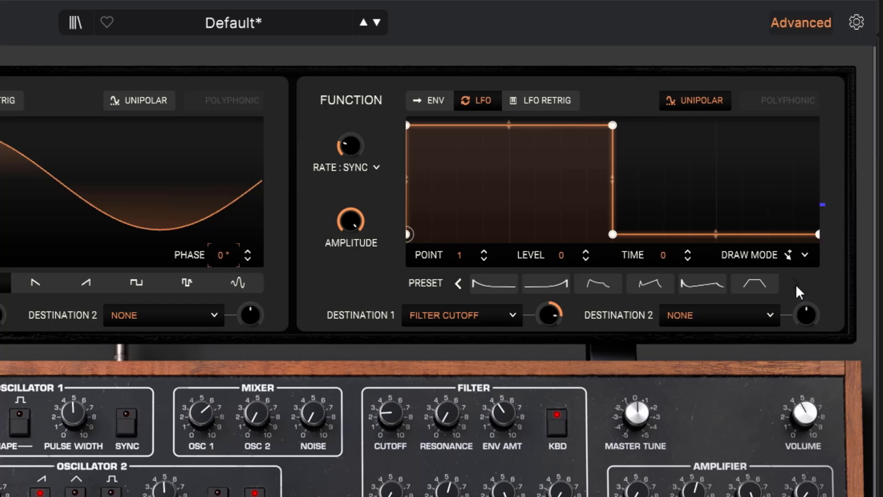
pyautogui.click(796, 284)
pyautogui.click(754, 286)
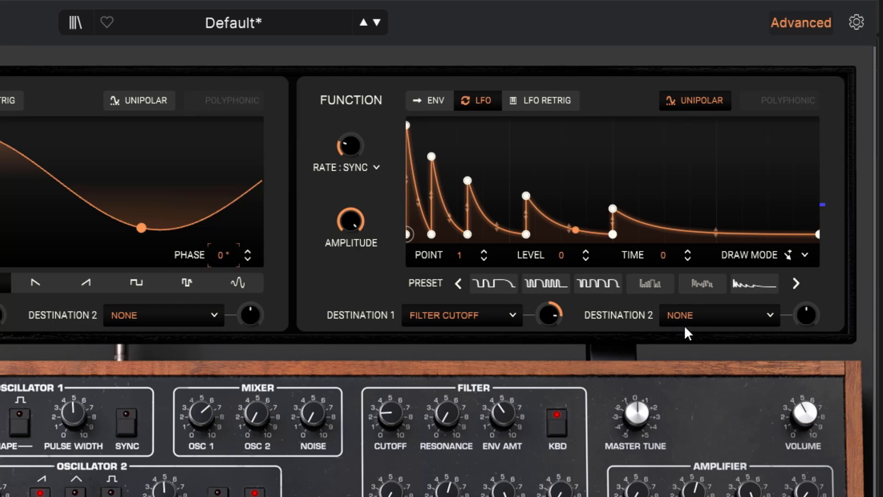
pyautogui.moveTo(351, 152); pyautogui.dragTo(350, 127)
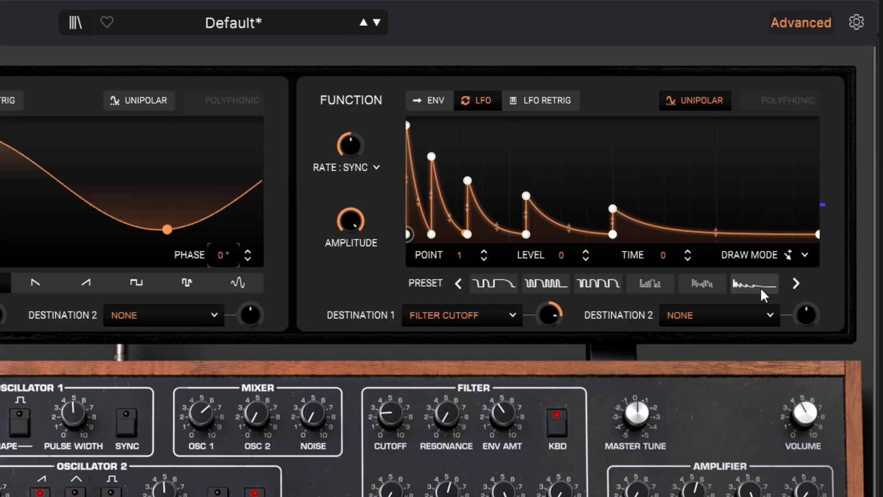
# Apply the flat preset to the Function curve and add points forming two peaks, the second after a steep rise.
pyautogui.click(796, 283)
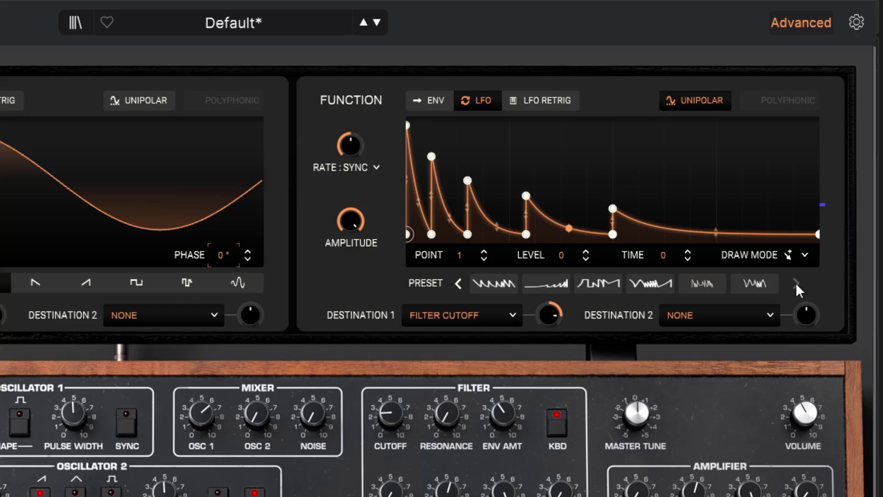
pyautogui.click(457, 283)
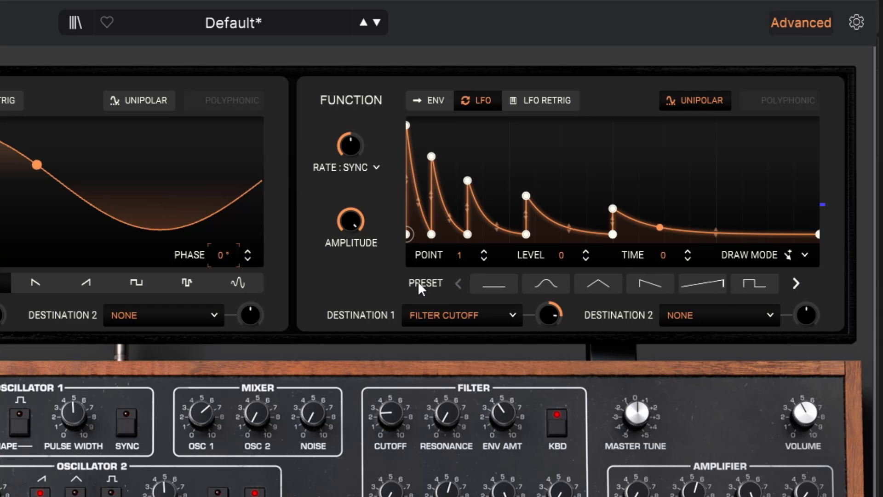
pyautogui.click(494, 282)
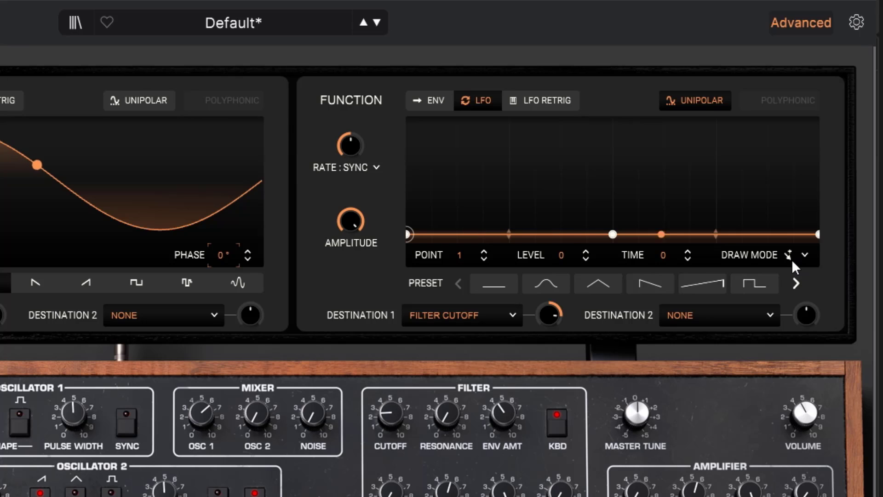
pyautogui.click(613, 187)
pyautogui.click(490, 181)
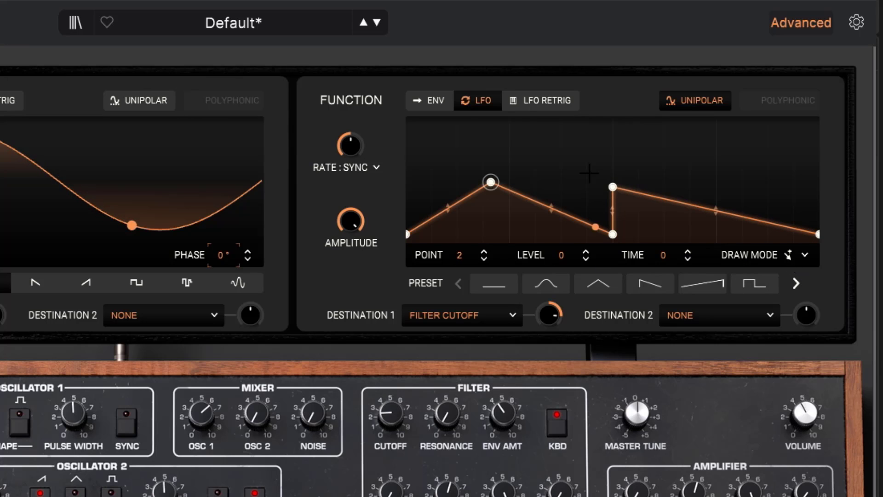
pyautogui.click(618, 164)
# Select point 2, the Function curve's first peak, and slightly raise its level and time values.
pyautogui.click(483, 258)
pyautogui.click(484, 259)
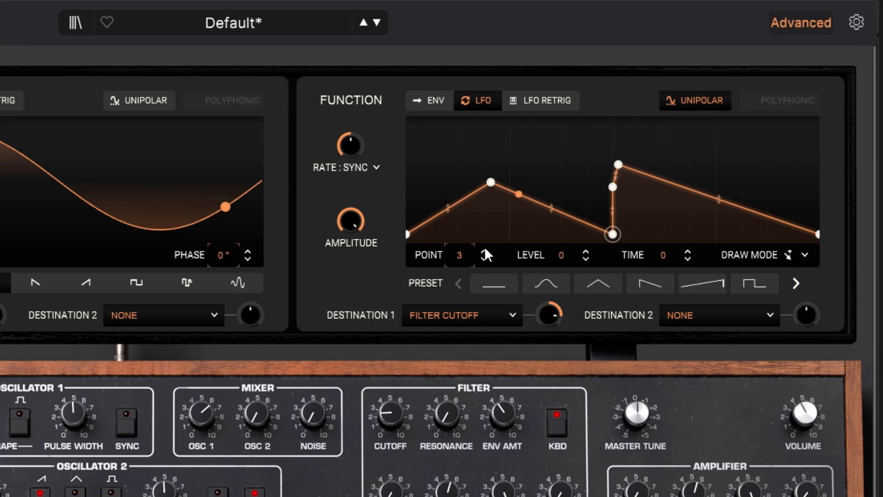
pyautogui.click(491, 182)
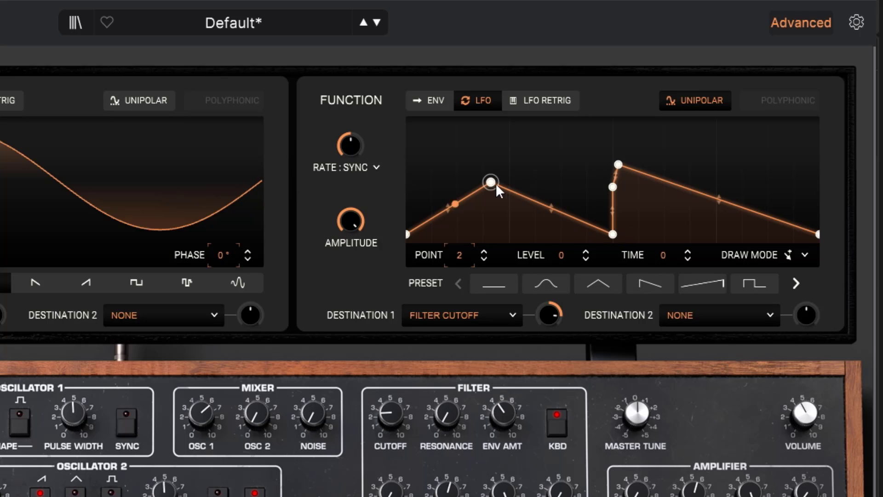
pyautogui.moveTo(460, 256)
pyautogui.mouseDown()
pyautogui.moveTo(460, 242)
pyautogui.moveTo(460, 267)
pyautogui.moveTo(458, 248)
pyautogui.mouseUp()
pyautogui.moveTo(561, 255)
pyautogui.mouseDown()
pyautogui.moveTo(560, 241)
pyautogui.moveTo(561, 252)
pyautogui.mouseUp()
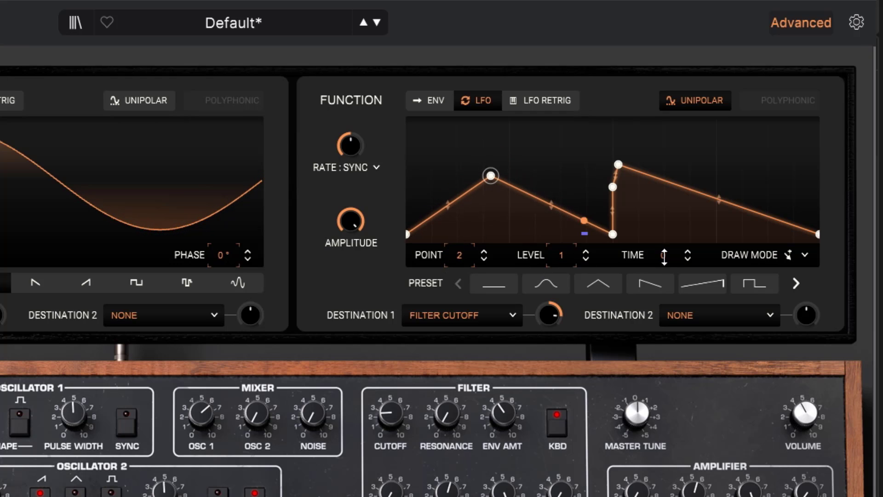
pyautogui.moveTo(662, 255)
pyautogui.mouseDown()
pyautogui.moveTo(663, 238)
pyautogui.moveTo(663, 271)
pyautogui.moveTo(663, 235)
pyautogui.moveTo(663, 252)
pyautogui.mouseUp()
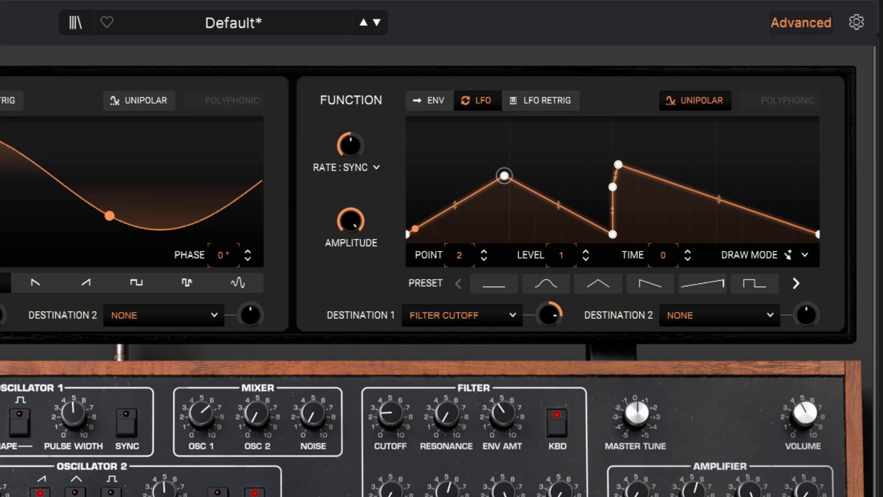
# Keep the Free drawing mode and add several high points across the Function curve to broaden both peaks.
pyautogui.click(788, 255)
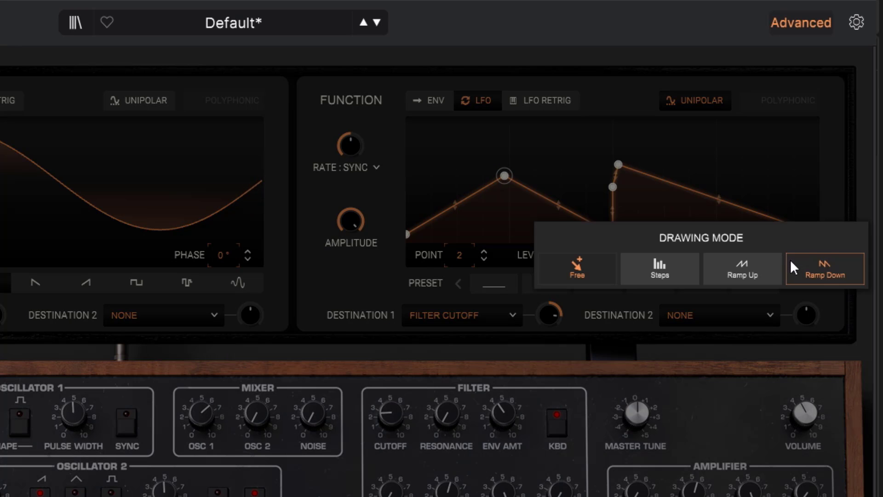
pyautogui.click(587, 270)
pyautogui.click(554, 160)
pyautogui.click(447, 164)
pyautogui.click(689, 156)
pyautogui.click(758, 153)
pyautogui.click(767, 171)
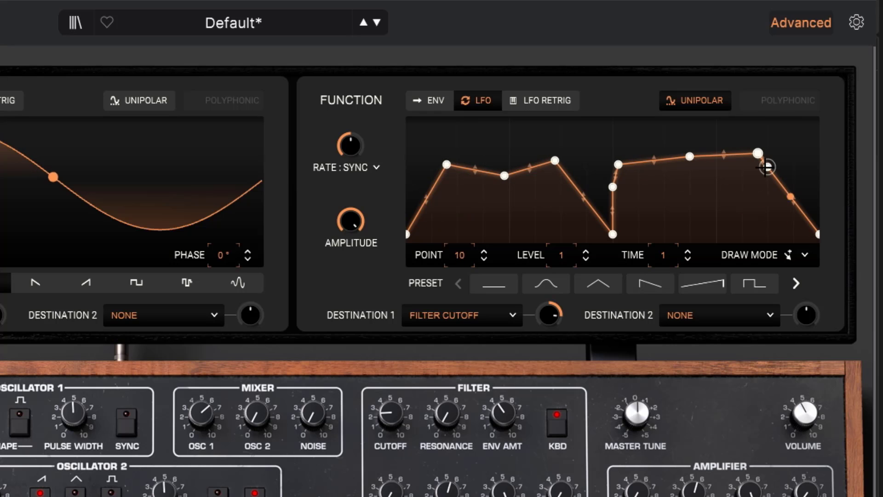
pyautogui.click(700, 204)
pyautogui.click(663, 204)
# Flatten the Function curve with its preset and draw an uneven, overall rising pattern in Steps drawing mode.
pyautogui.click(493, 284)
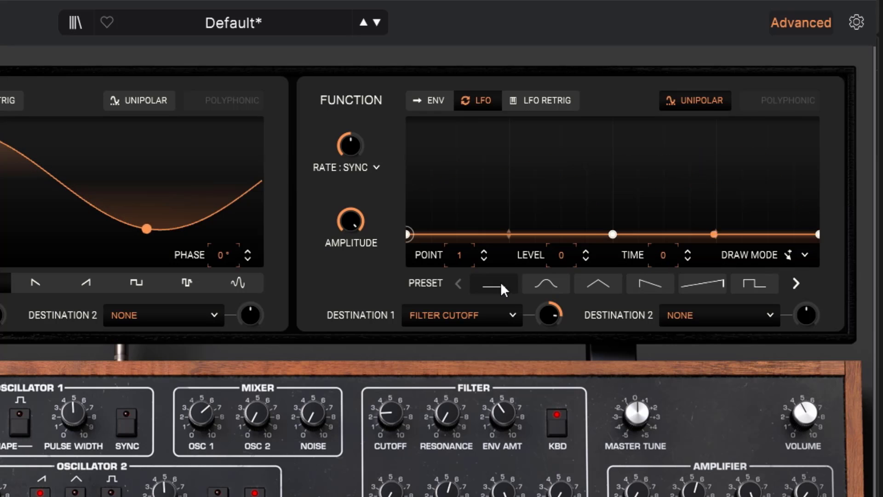
pyautogui.click(787, 255)
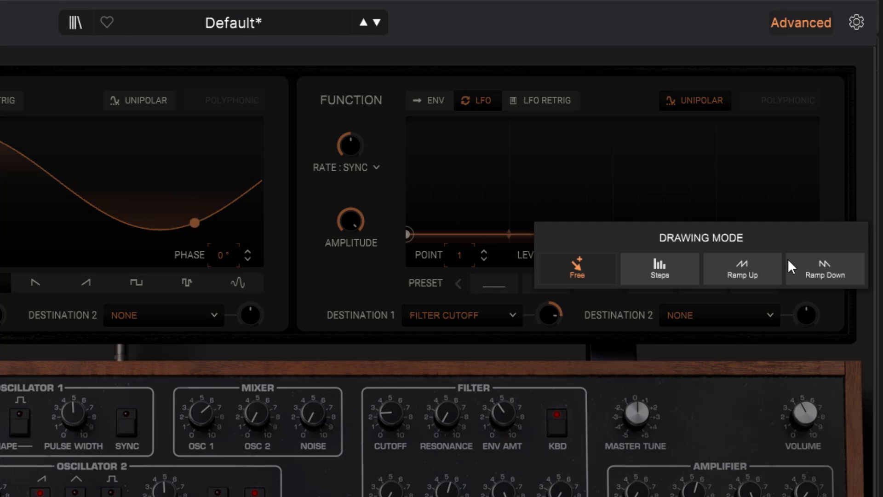
pyautogui.click(671, 273)
pyautogui.moveTo(417, 222)
pyautogui.mouseDown()
pyautogui.moveTo(501, 196)
pyautogui.moveTo(706, 202)
pyautogui.moveTo(808, 170)
pyautogui.mouseUp()
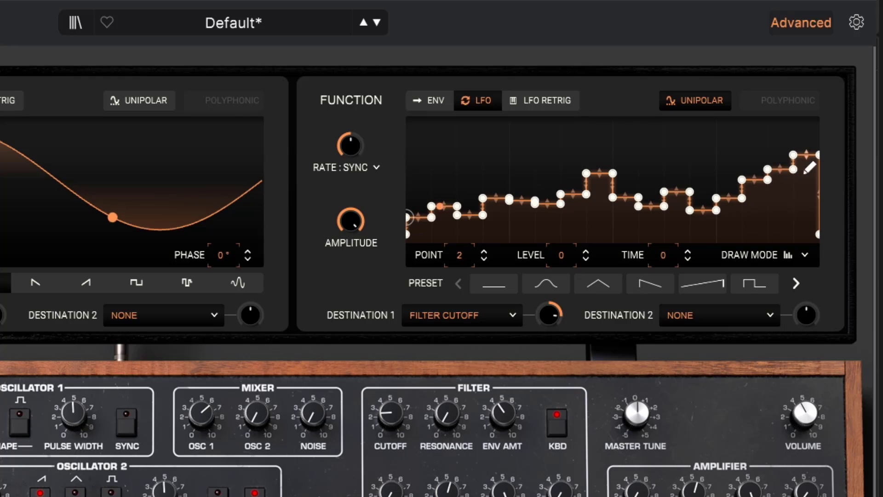
# Flatten the Function curve and draw a row of sawteeth growing to full height in Ramp Up drawing mode.
pyautogui.click(787, 256)
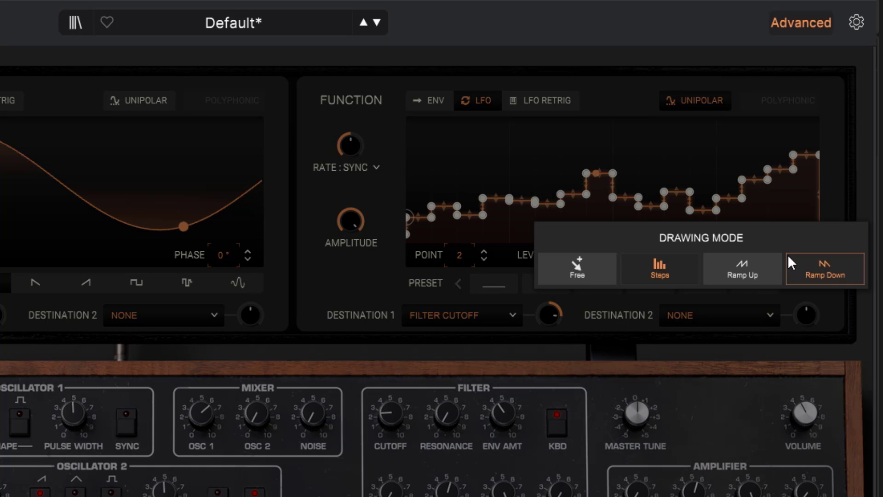
pyautogui.click(739, 271)
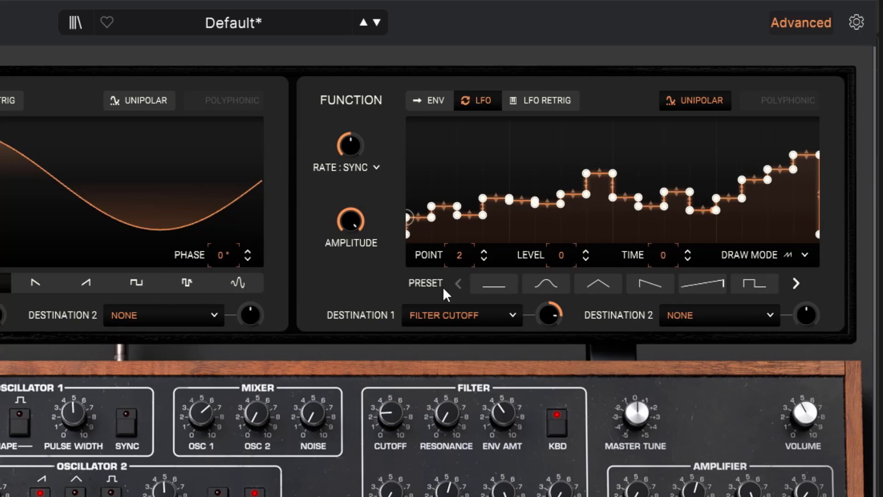
pyautogui.click(493, 283)
pyautogui.moveTo(421, 230)
pyautogui.mouseDown()
pyautogui.moveTo(534, 183)
pyautogui.moveTo(808, 124)
pyautogui.mouseUp()
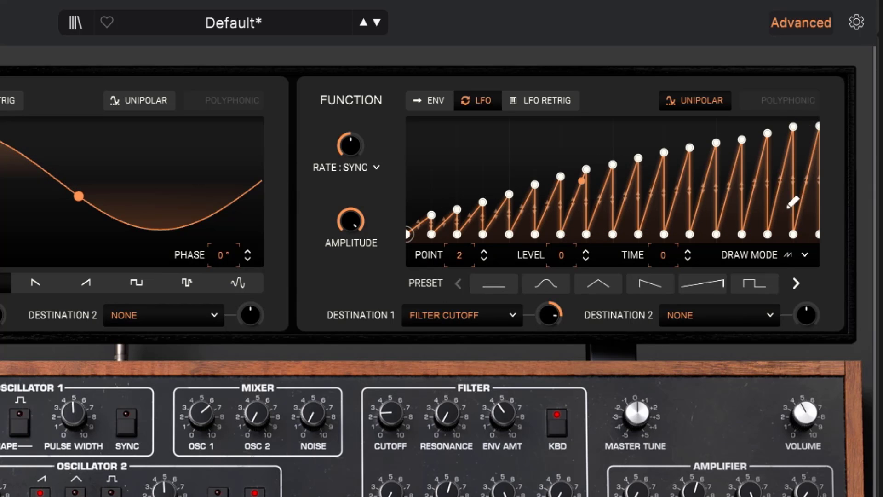
# Draw a row of sawteeth shrinking from full height to zero across the Function curve in Ramp Down drawing mode.
pyautogui.click(788, 256)
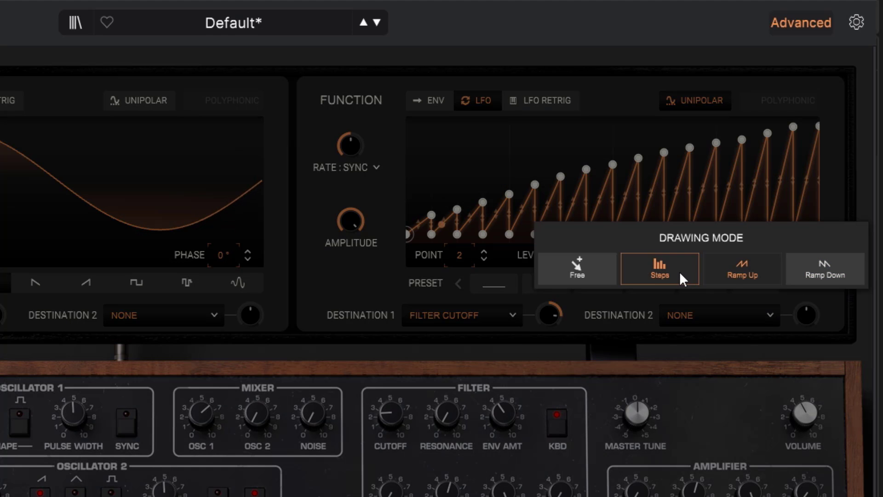
pyautogui.click(809, 275)
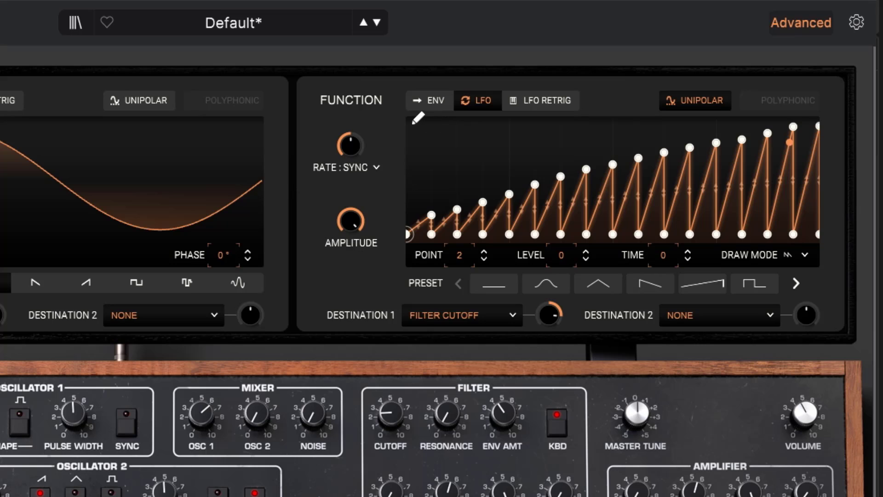
pyautogui.moveTo(408, 135)
pyautogui.mouseDown()
pyautogui.moveTo(506, 187)
pyautogui.moveTo(593, 181)
pyautogui.moveTo(822, 227)
pyautogui.mouseUp()
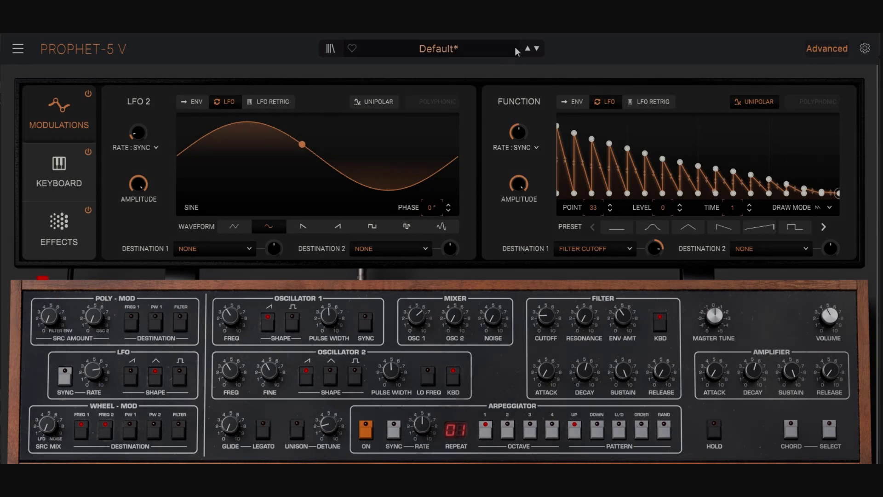
# Load the unmodified Default preset and raise the Dry/Wet mix of its Chorus and Reverb effects.
pyautogui.click(377, 22)
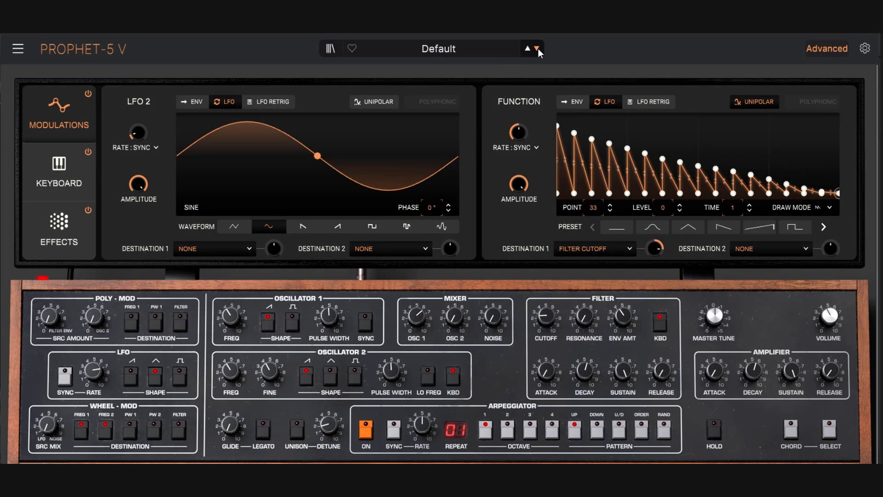
pyautogui.click(69, 173)
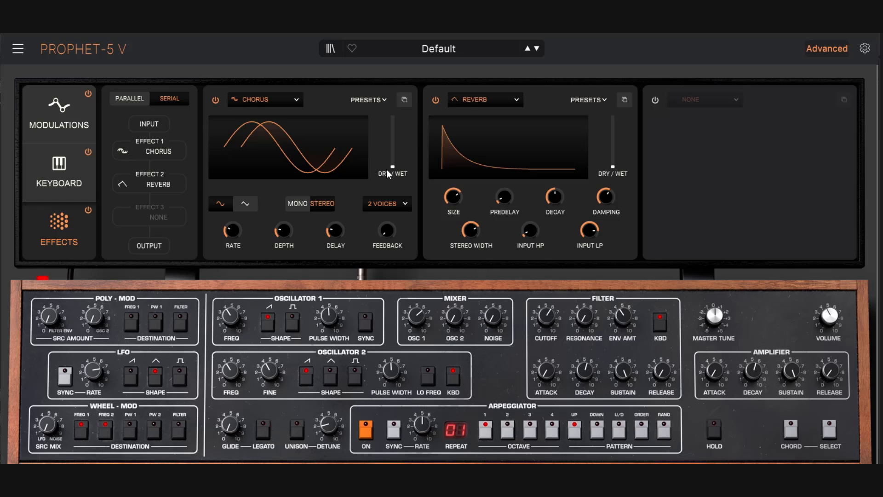
pyautogui.moveTo(392, 166); pyautogui.dragTo(392, 151)
pyautogui.moveTo(613, 166); pyautogui.dragTo(612, 152)
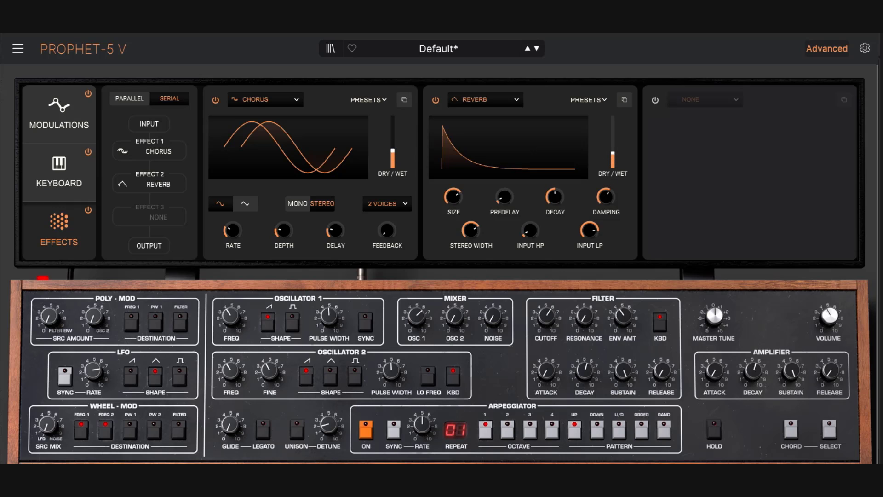
pyautogui.moveTo(392, 150); pyautogui.dragTo(392, 146)
# Route Velocity's Destination 1 to Filter Cutoff with a raised modulation amount, and lower the filter's cutoff to 27.7 Hz.
pyautogui.moveTo(545, 316); pyautogui.dragTo(546, 333)
pyautogui.click(59, 182)
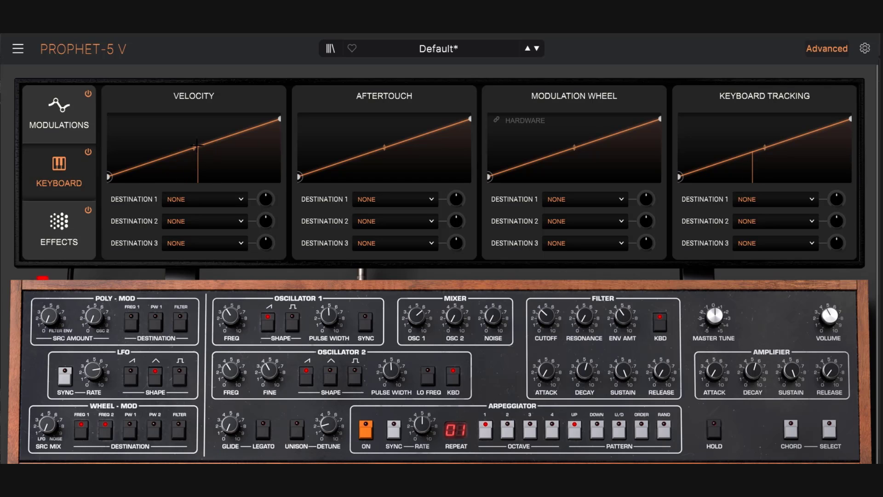
pyautogui.click(201, 203)
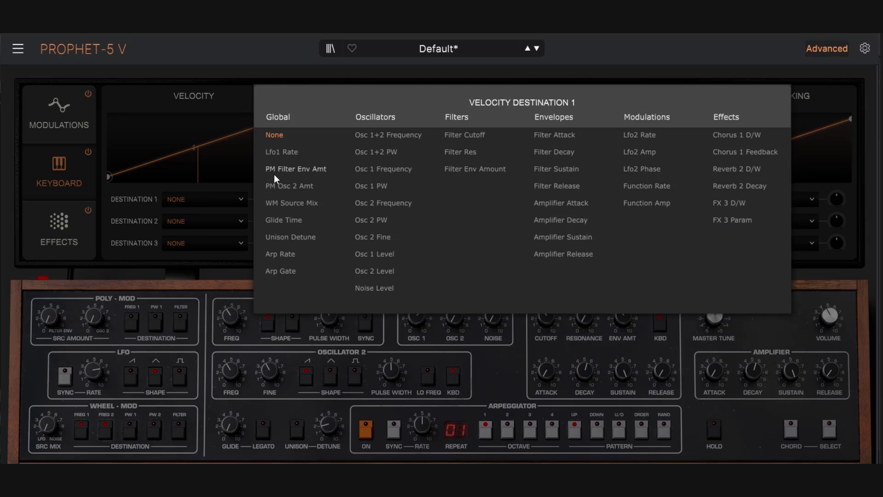
pyautogui.click(476, 136)
pyautogui.moveTo(542, 329); pyautogui.dragTo(542, 350)
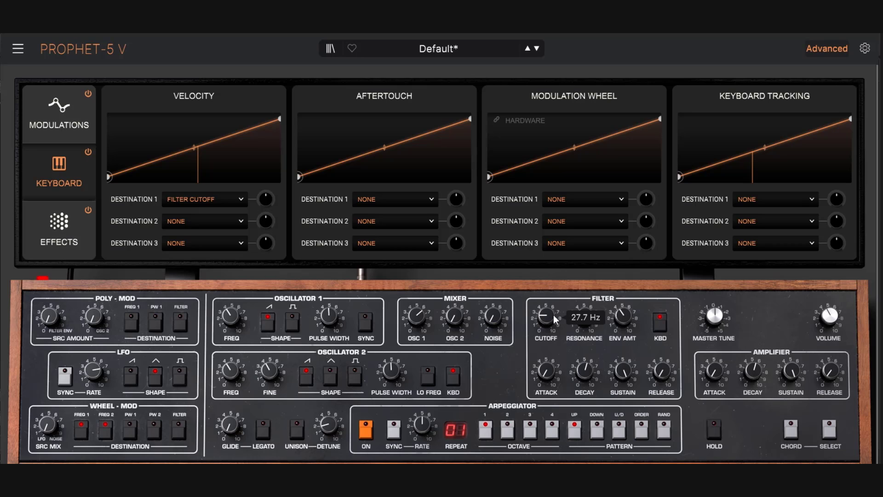
pyautogui.moveTo(266, 199); pyautogui.dragTo(266, 185)
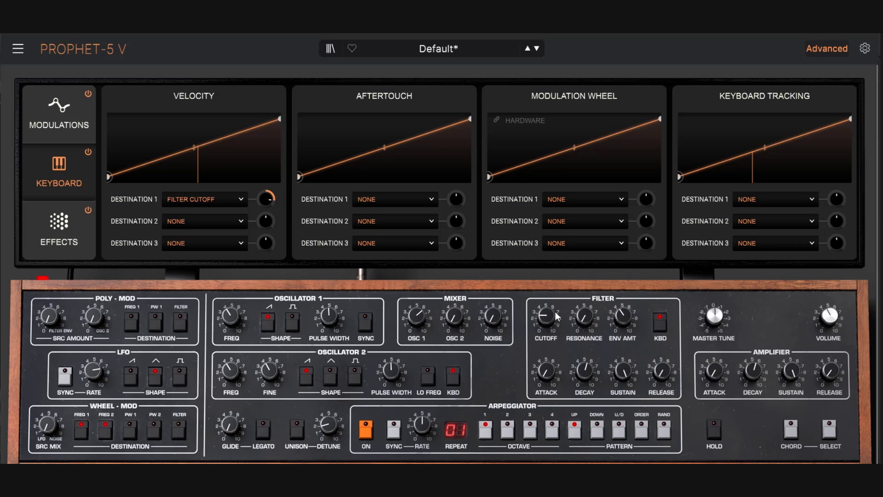
# Fine-tune the filter cutoff around 18.4 Hz and reset Velocity's Destination 1 modulation amount to 0.00.
pyautogui.moveTo(556, 310); pyautogui.dragTo(560, 326)
pyautogui.moveTo(547, 323)
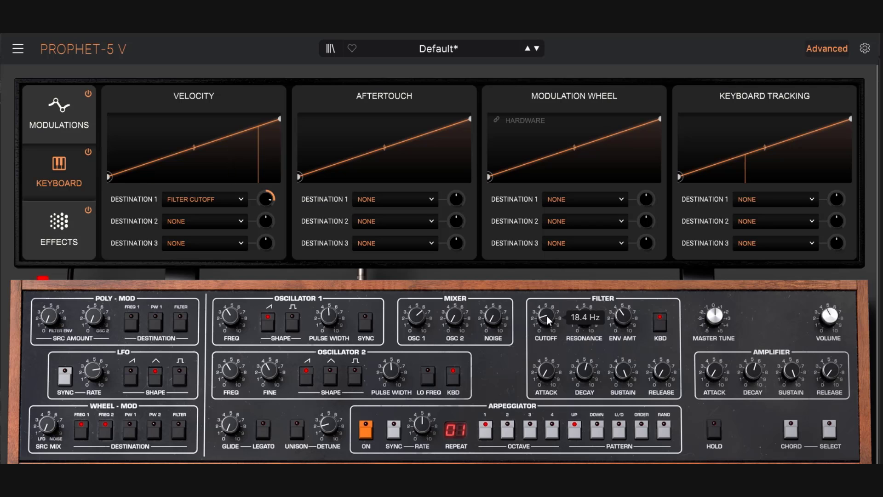
pyautogui.moveTo(547, 316)
pyautogui.mouseDown()
pyautogui.moveTo(547, 294)
pyautogui.moveTo(548, 316)
pyautogui.mouseUp()
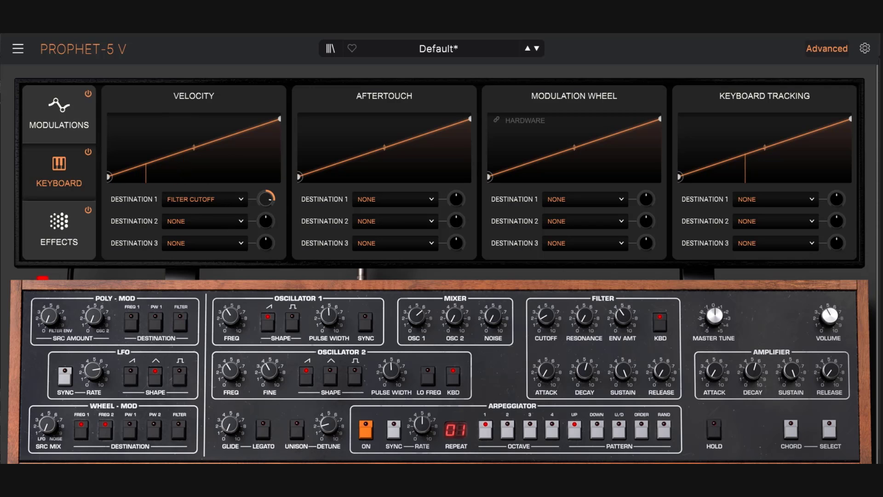
pyautogui.doubleClick(266, 200)
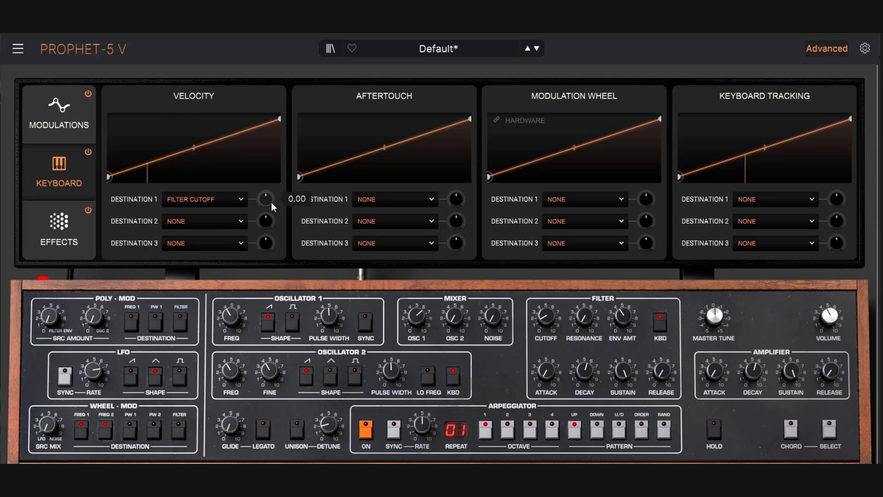
# Route Aftertouch's Destination 1 to Filter Cutoff with amount 0.283 and Destination 2 to Filter Res with a small positive amount.
pyautogui.click(418, 199)
pyautogui.click(560, 135)
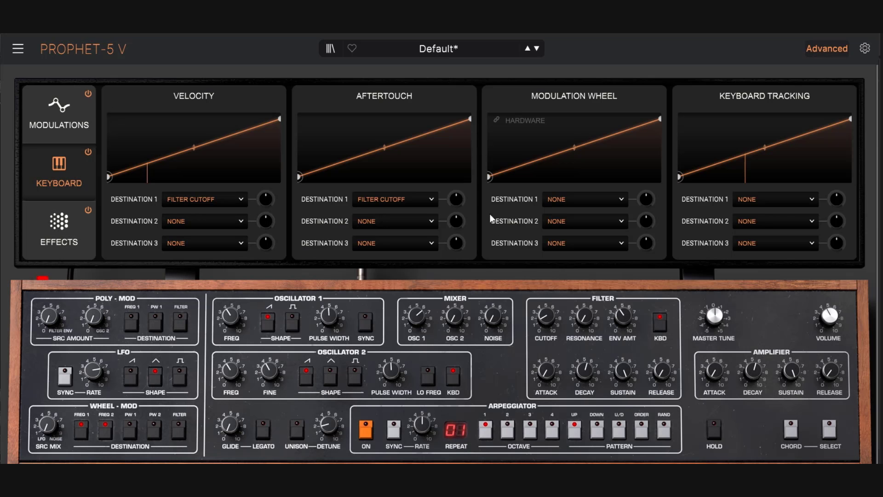
pyautogui.moveTo(459, 201); pyautogui.dragTo(459, 184)
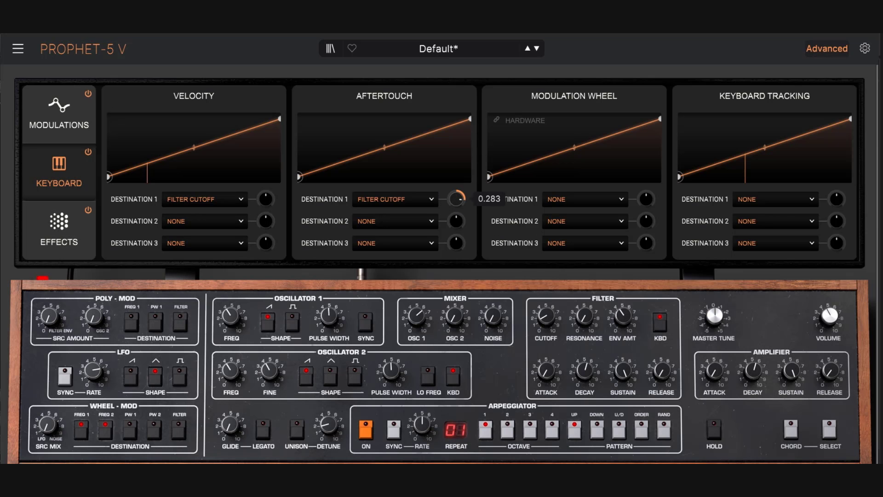
pyautogui.click(405, 221)
pyautogui.click(552, 174)
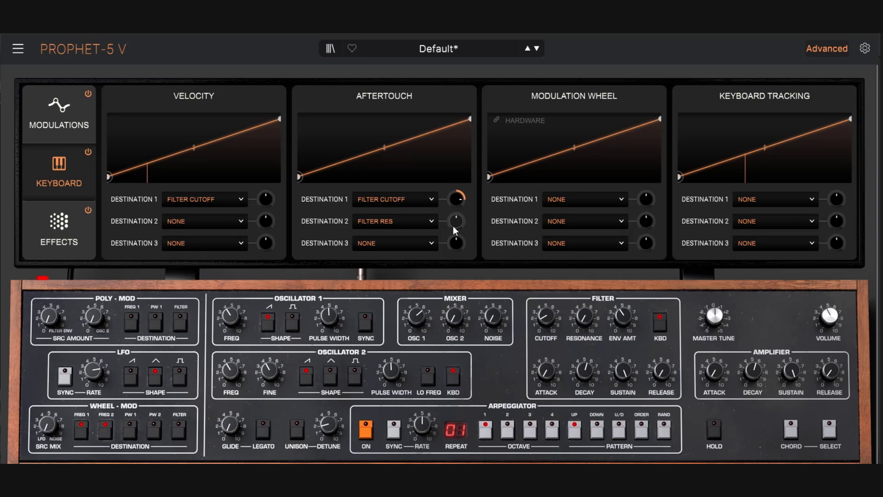
pyautogui.moveTo(453, 227); pyautogui.dragTo(453, 224)
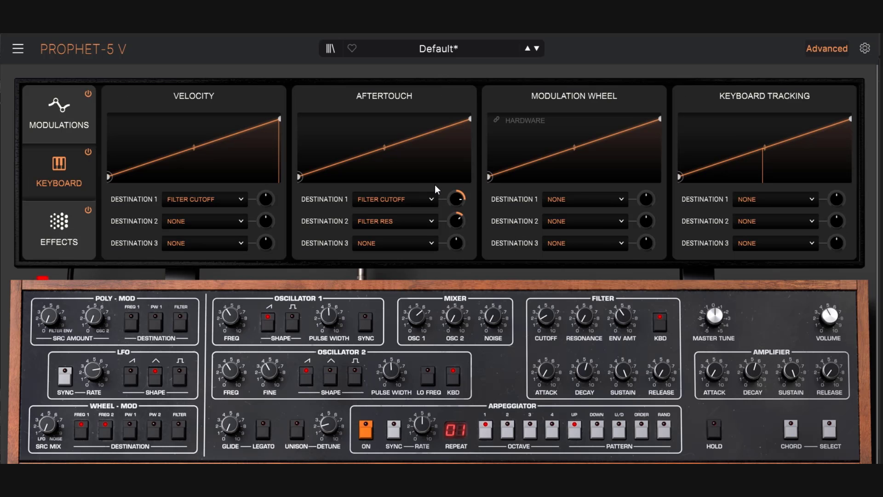
# Add two points to the Aftertouch curve, forming a near-full-height peak about a third across and a zero-level valley past the middle.
pyautogui.doubleClick(399, 144)
pyautogui.moveTo(395, 144); pyautogui.dragTo(408, 179)
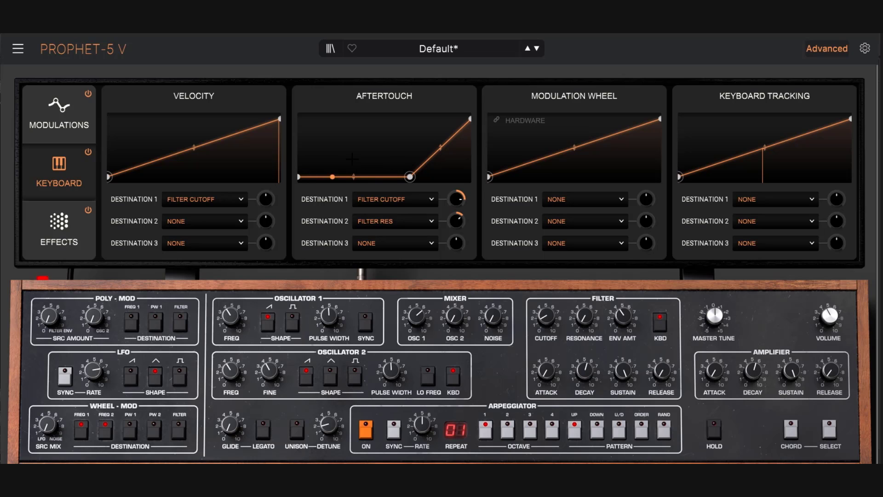
pyautogui.moveTo(409, 178); pyautogui.dragTo(356, 121)
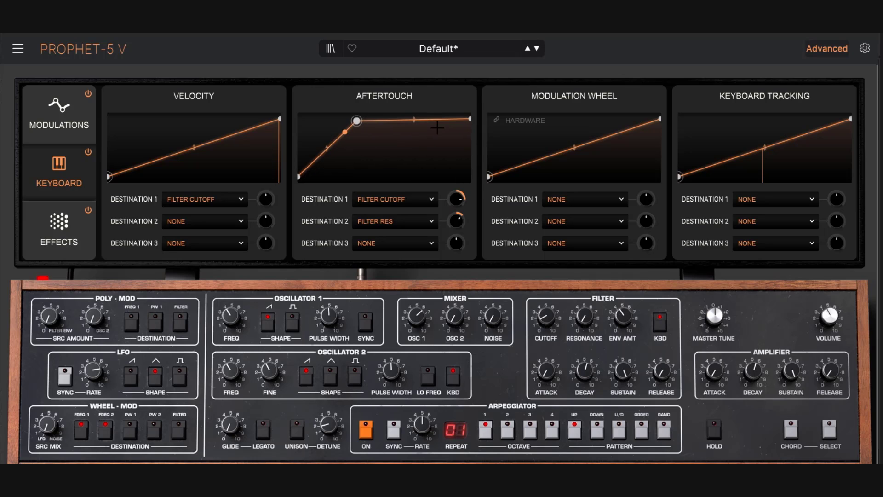
pyautogui.moveTo(418, 120); pyautogui.dragTo(406, 176)
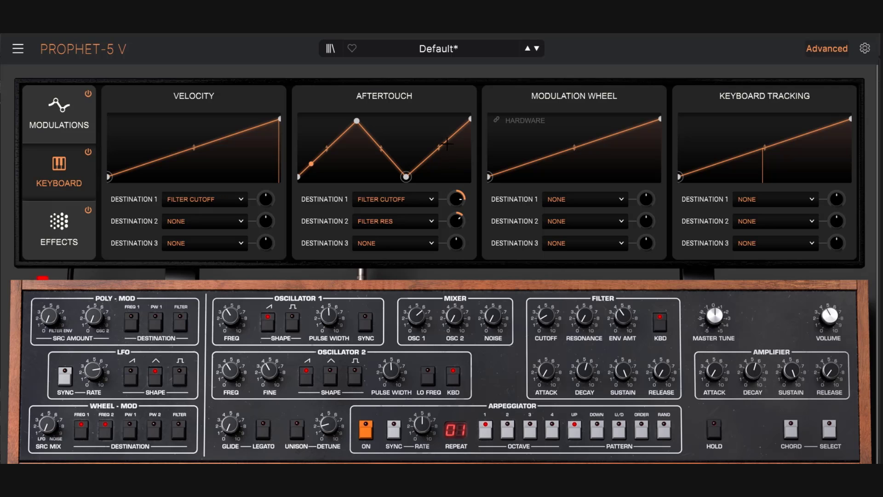
# Bend the Aftertouch curve's final segment into a late rise, and reshape its peak and valley into a mid-height plateau with a sharp drop.
pyautogui.moveTo(440, 149); pyautogui.dragTo(443, 184)
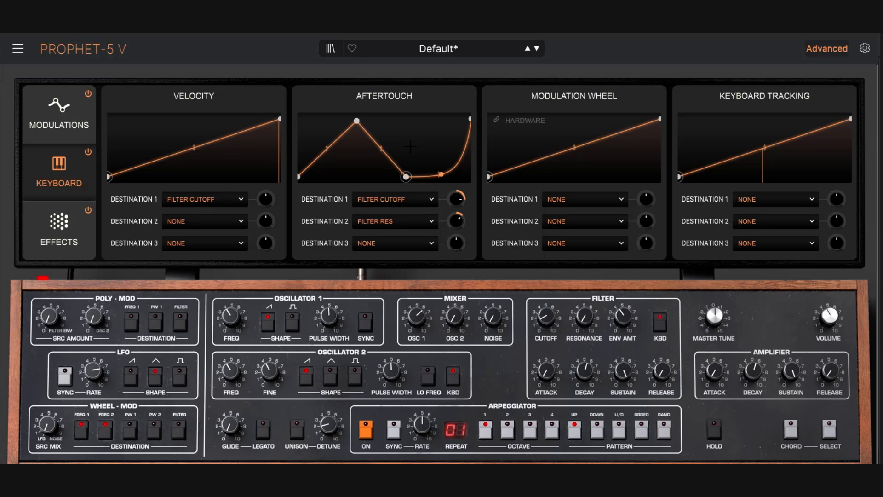
pyautogui.moveTo(358, 123); pyautogui.dragTo(328, 149)
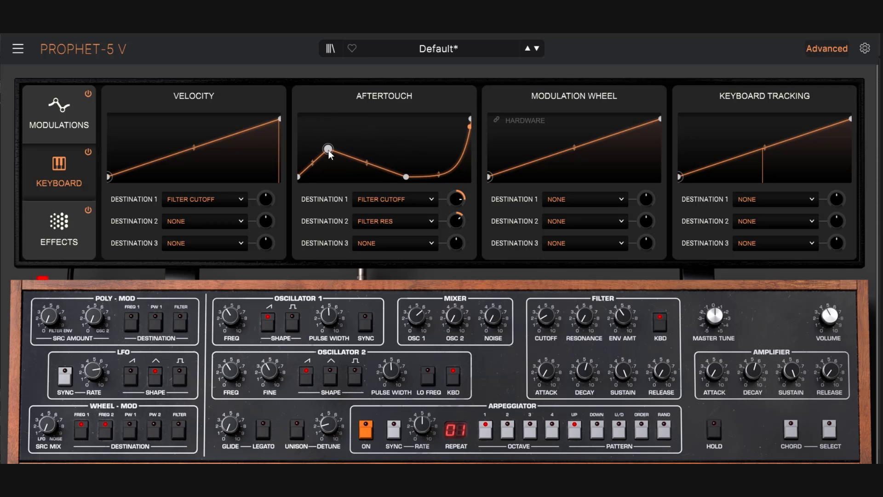
pyautogui.moveTo(406, 177); pyautogui.dragTo(363, 148)
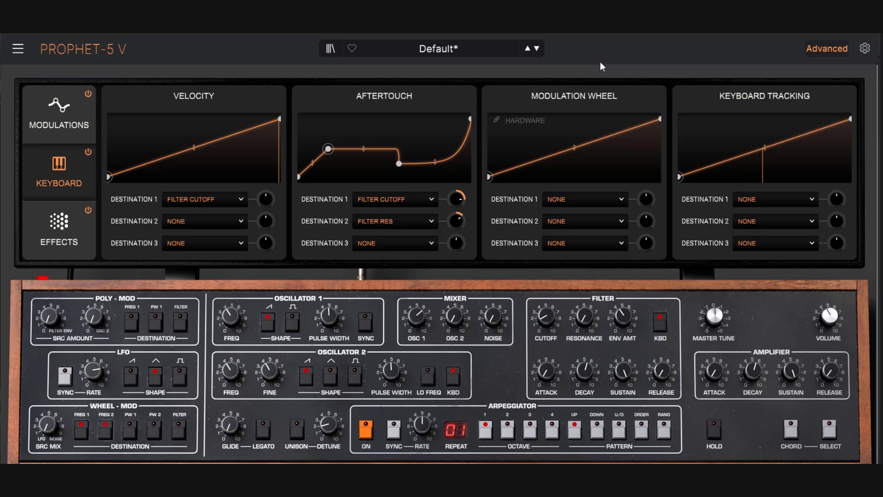
# Review the Effects and Modulations pages, and return to the Keyboard page.
pyautogui.click(74, 242)
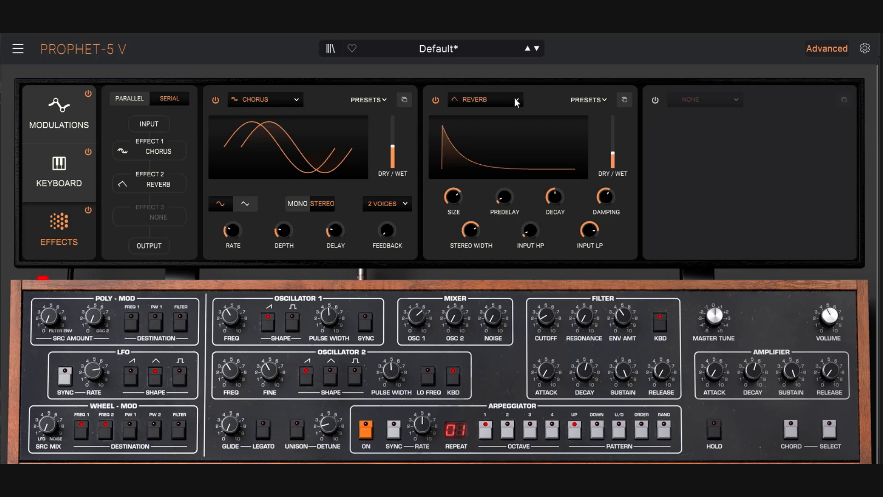
pyautogui.click(68, 116)
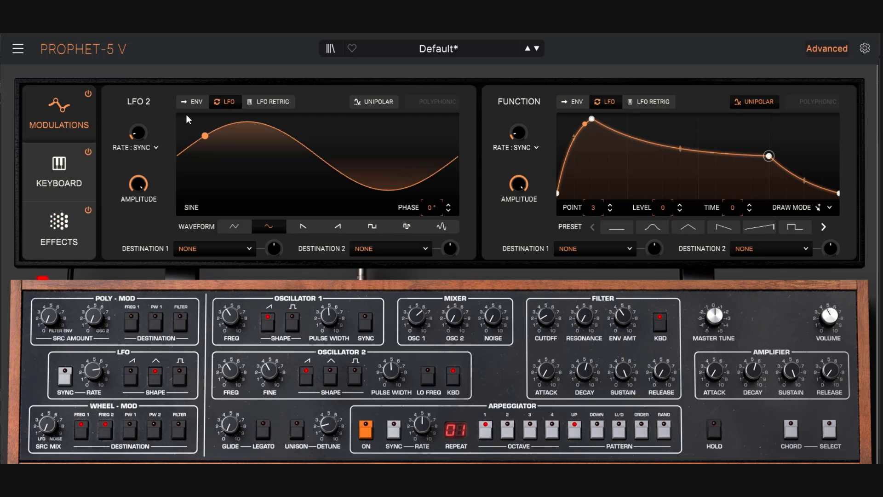
pyautogui.click(66, 168)
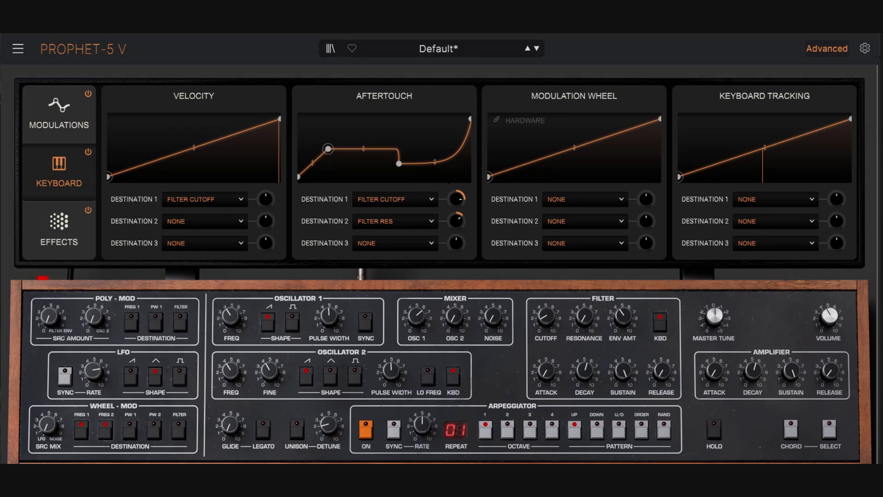